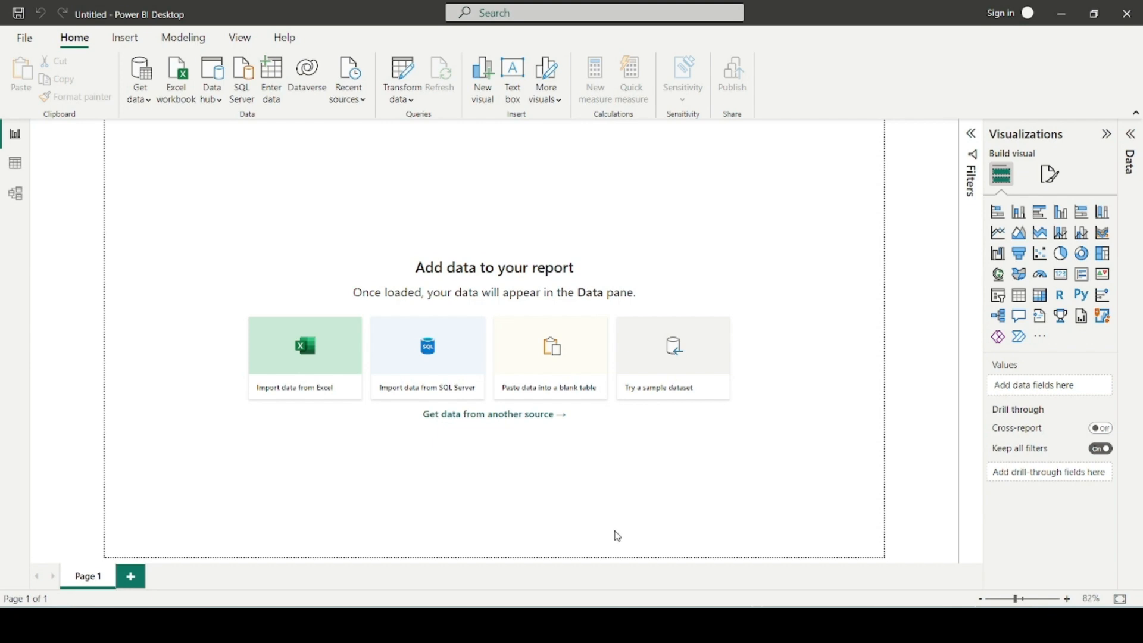
- Switch to the Objectives note in Notepad and read the planned unemployment charts and cards
{"action": "left_click", "coordinate": [588, 625]}
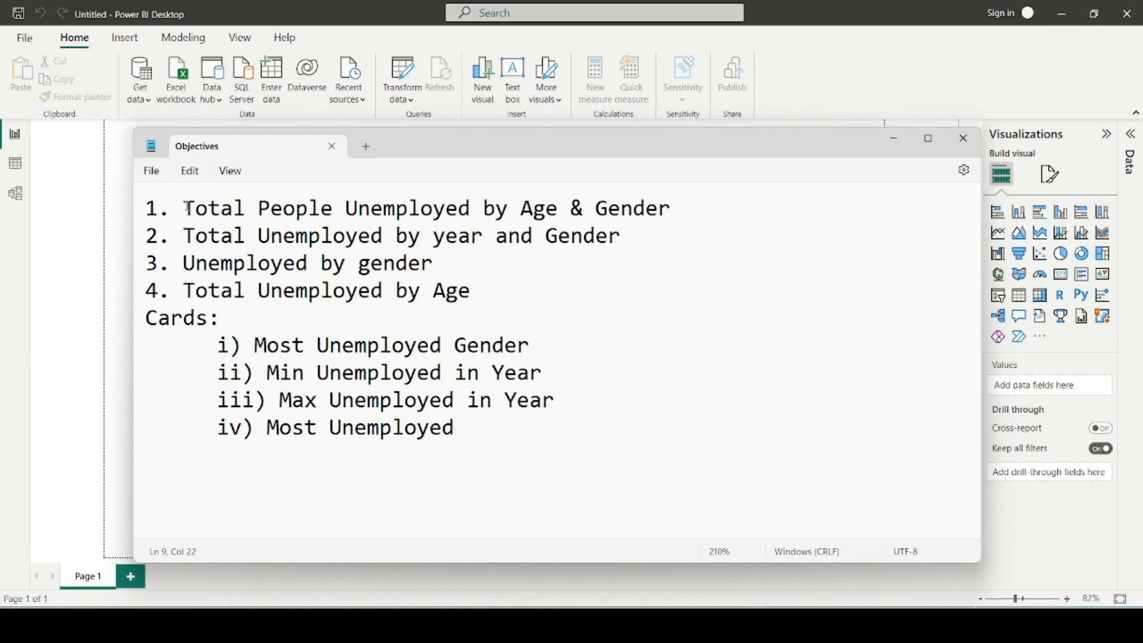
{"action": "left_click_drag", "start_coordinate": [187, 207], "coordinate": [532, 430]}
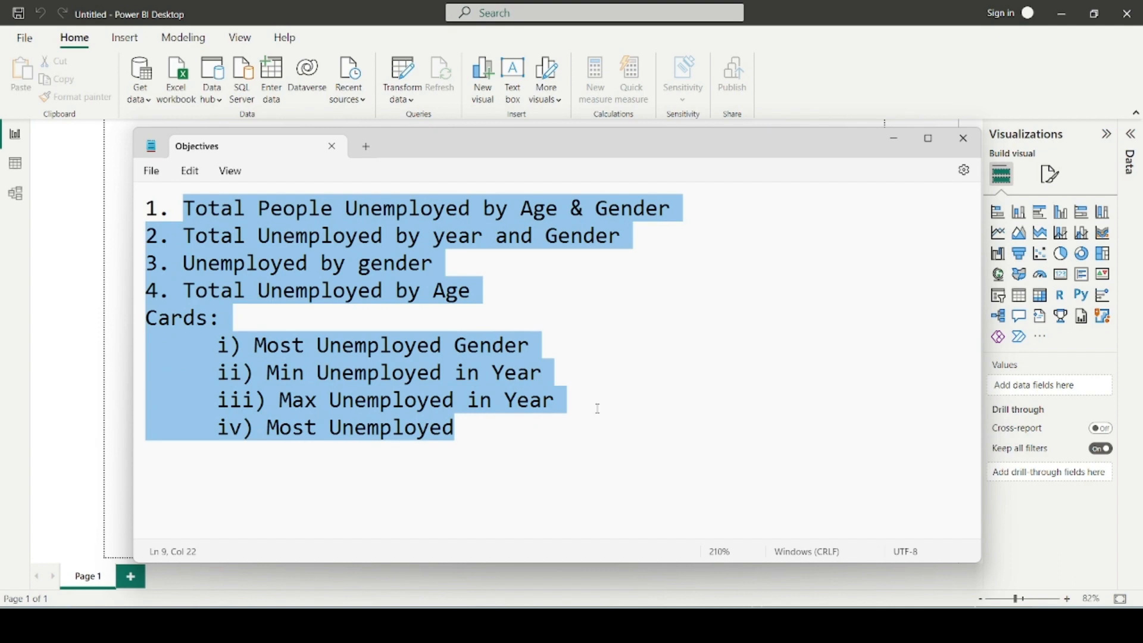
{"action": "left_click", "coordinate": [894, 139]}
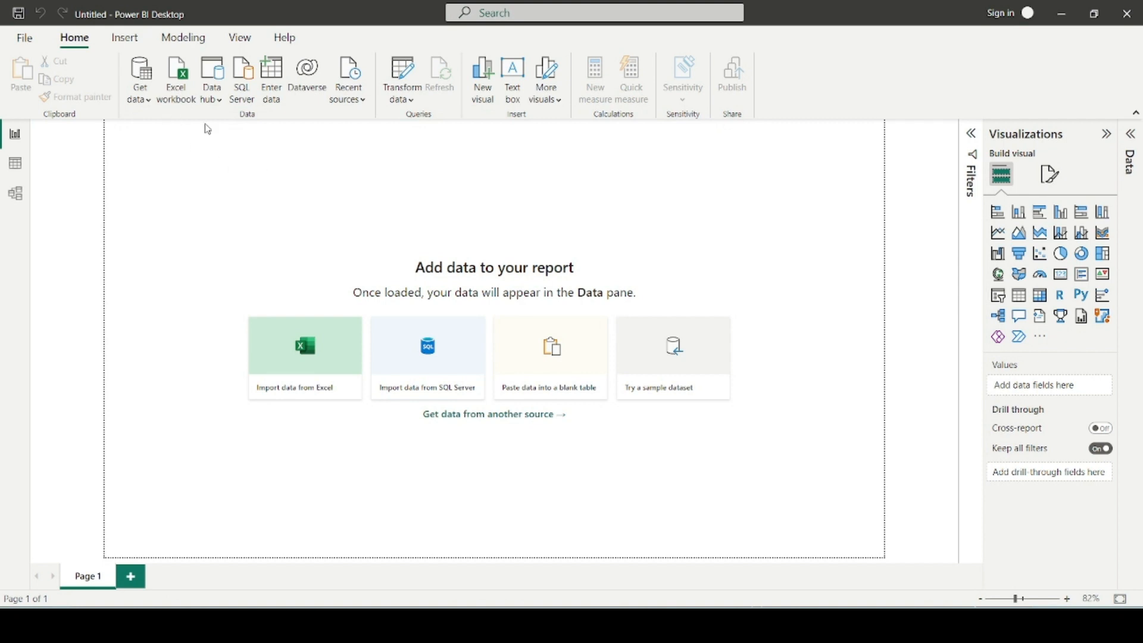
- Import Sheet1 from the Excel workbook P6-Long-Term-Unemployment-Statistics and open it in Power Query Editor for transformation
{"action": "left_click", "coordinate": [176, 80]}
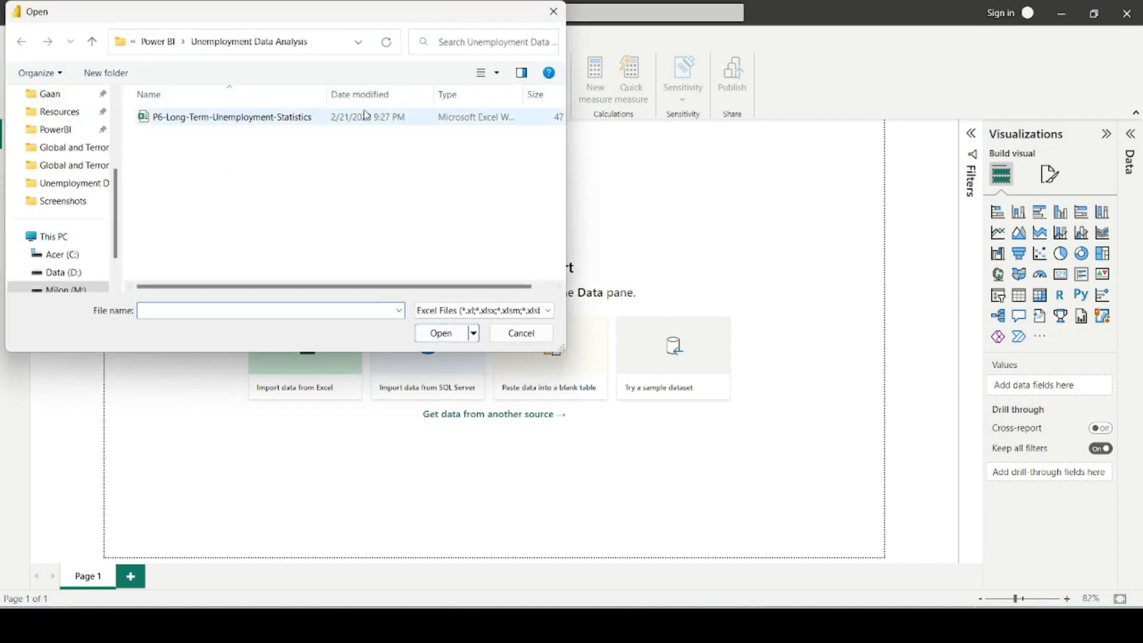
{"action": "double_click", "coordinate": [281, 117]}
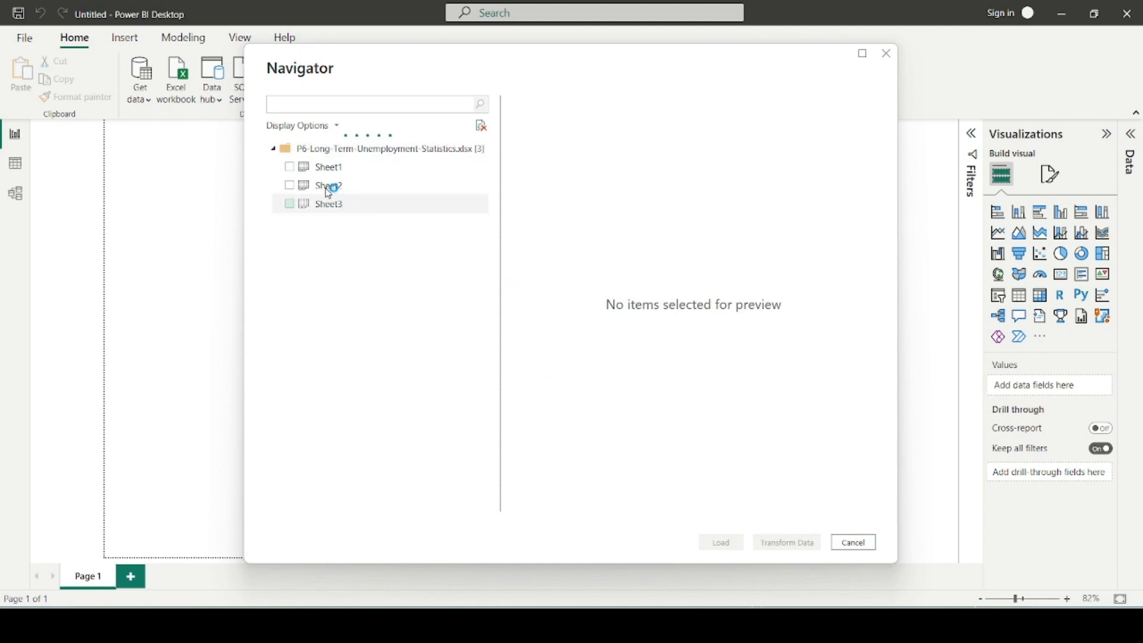
{"action": "left_click", "coordinate": [290, 168]}
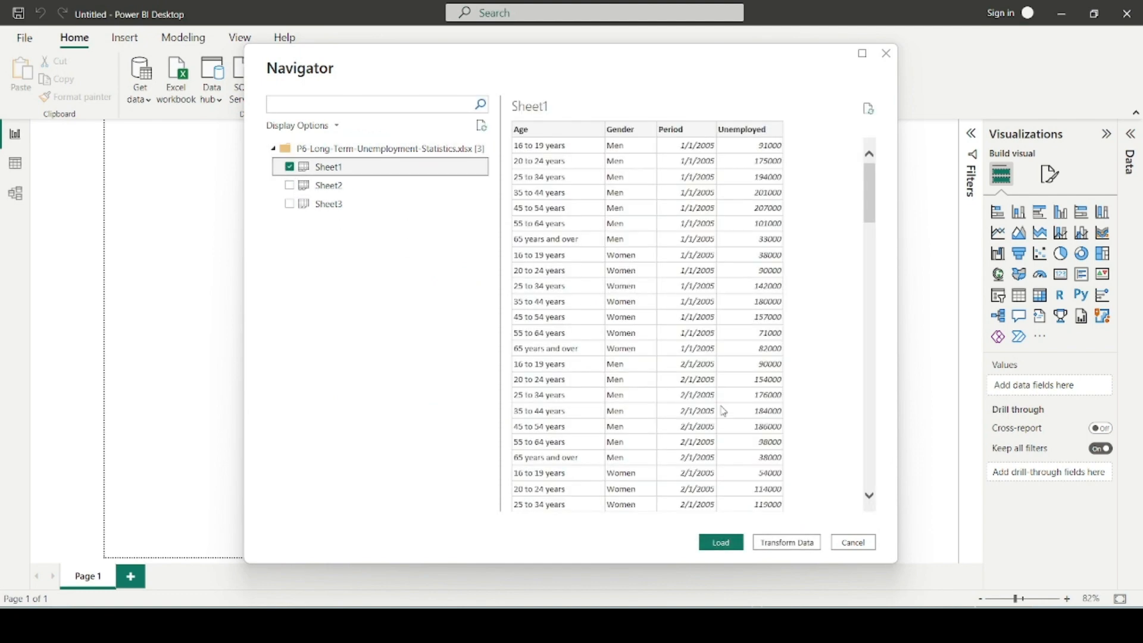
{"action": "left_click", "coordinate": [794, 545]}
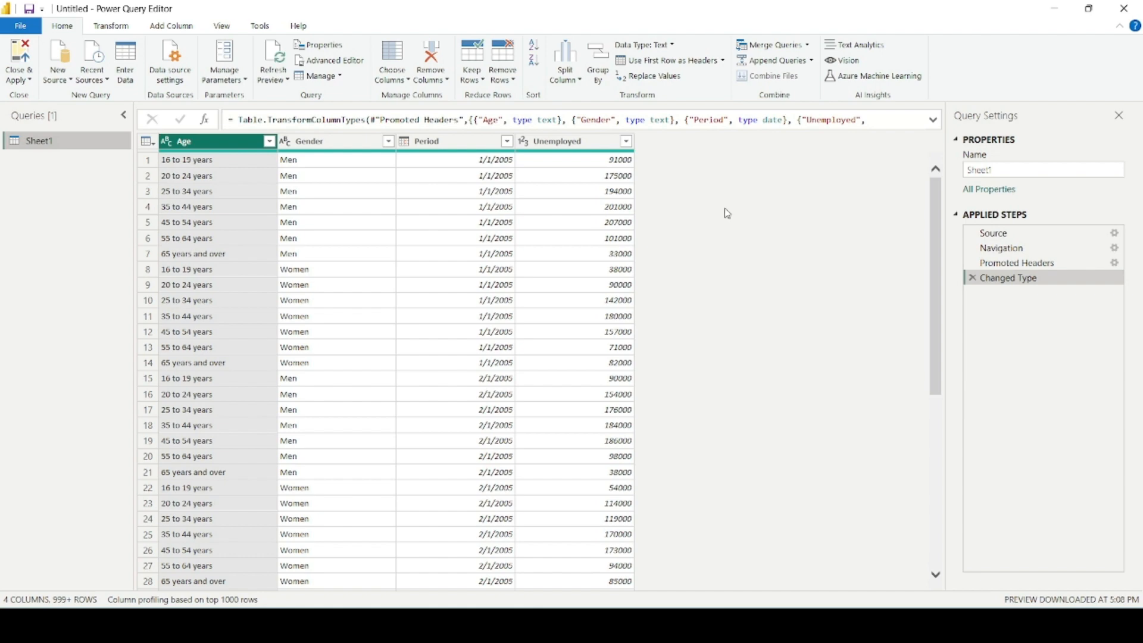
- Compare the age, gender and year fields in the Objectives note with the query's Gender, Period and Unemployed columns
{"action": "left_click", "coordinate": [596, 625]}
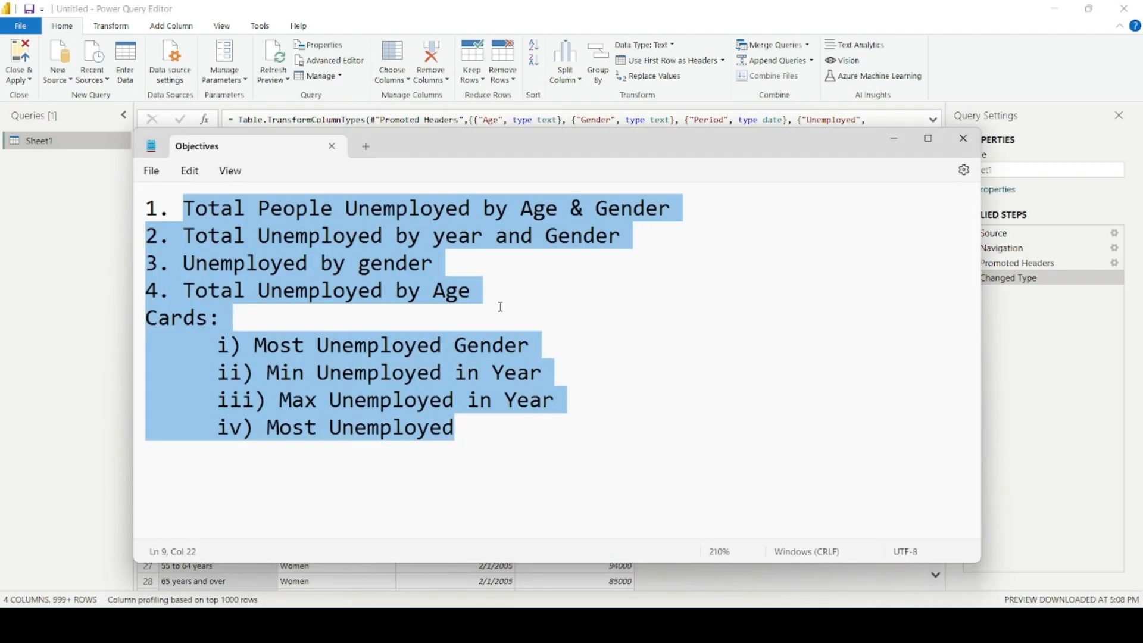
{"action": "left_click", "coordinate": [501, 307]}
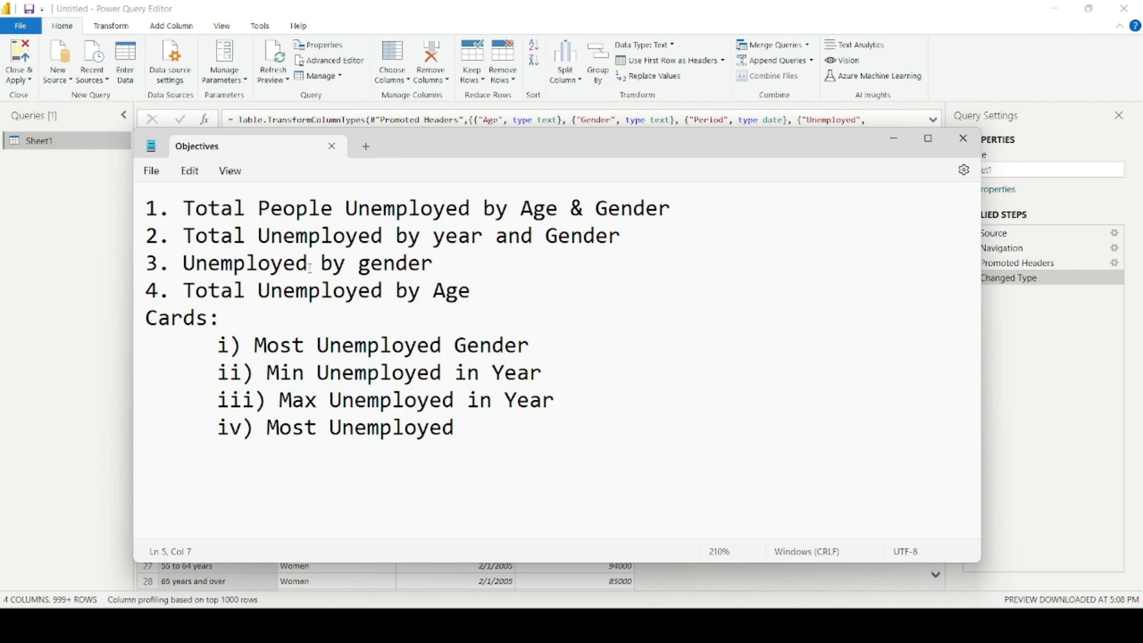
{"action": "left_click_drag", "start_coordinate": [518, 208], "coordinate": [669, 208]}
{"action": "left_click_drag", "start_coordinate": [435, 236], "coordinate": [488, 234]}
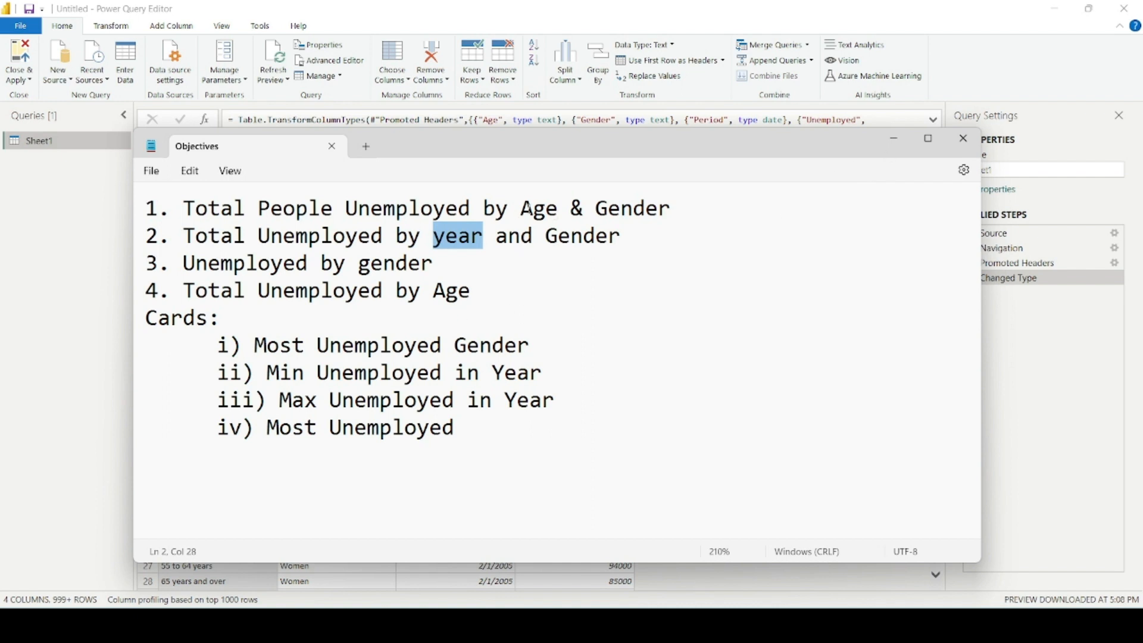
{"action": "left_click_drag", "start_coordinate": [534, 209], "coordinate": [560, 209]}
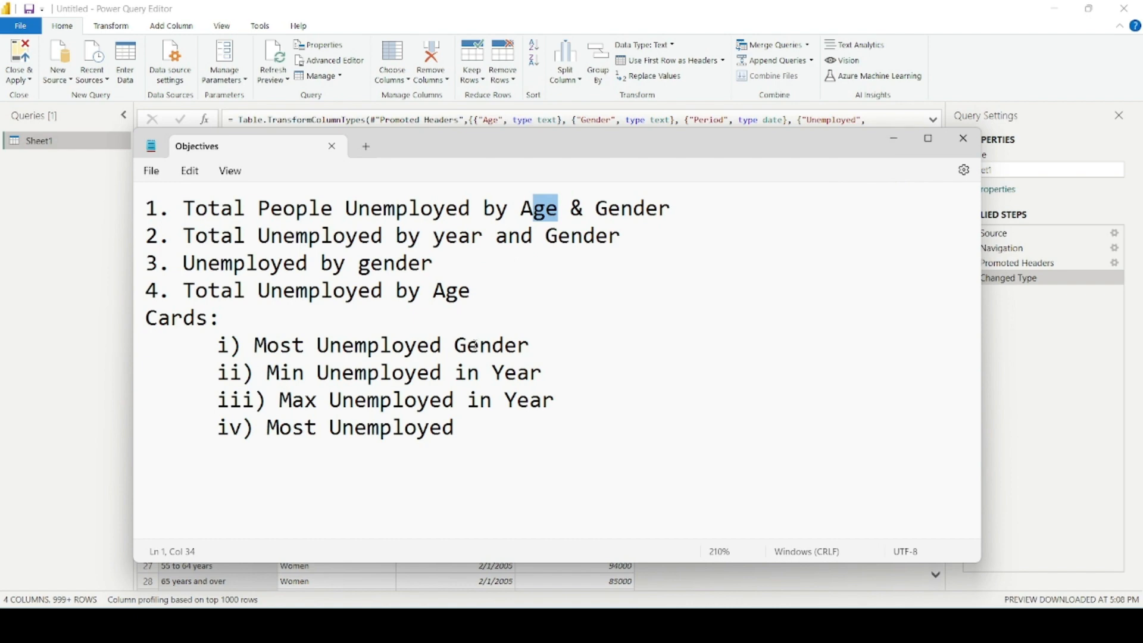
{"action": "left_click", "coordinate": [896, 140]}
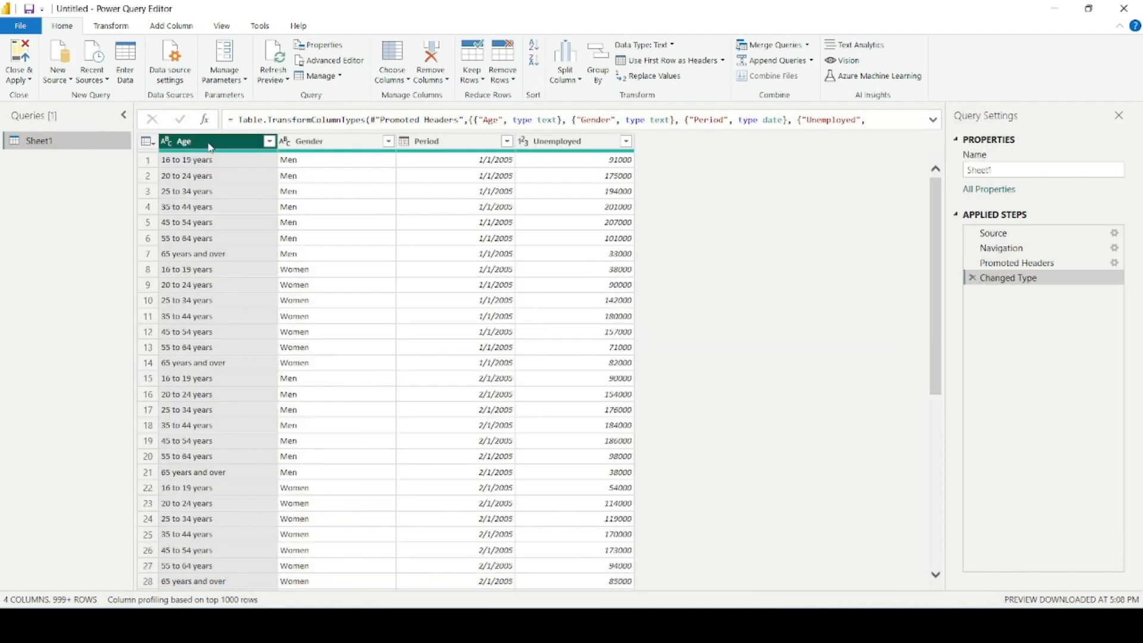
{"action": "left_click", "coordinate": [341, 141]}
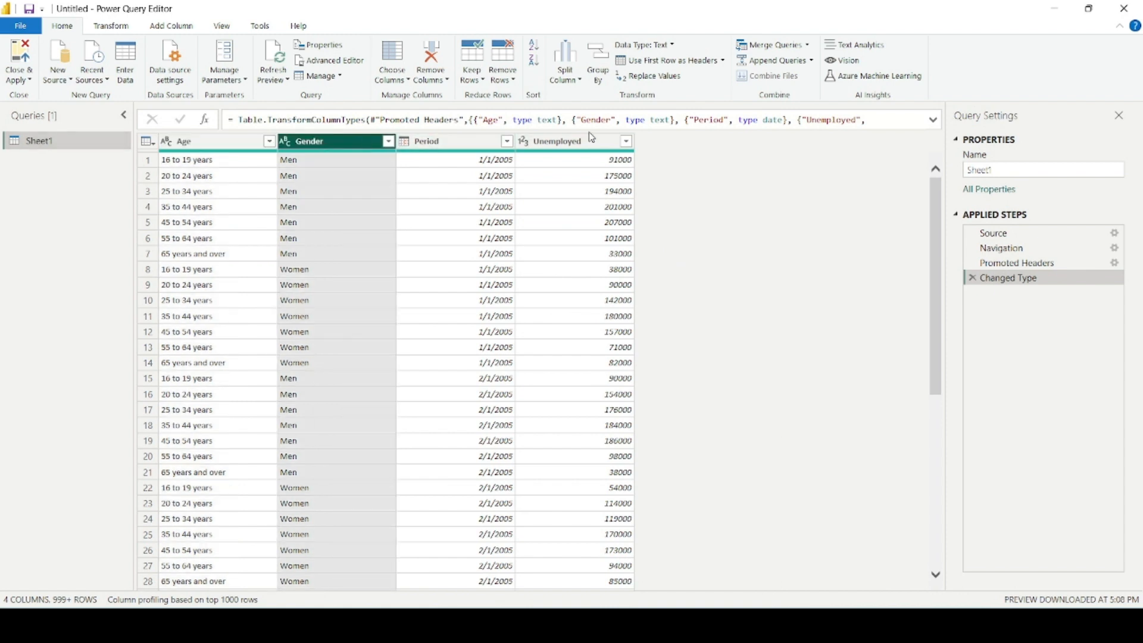
{"action": "left_click", "coordinate": [445, 143]}
{"action": "left_click", "coordinate": [559, 143]}
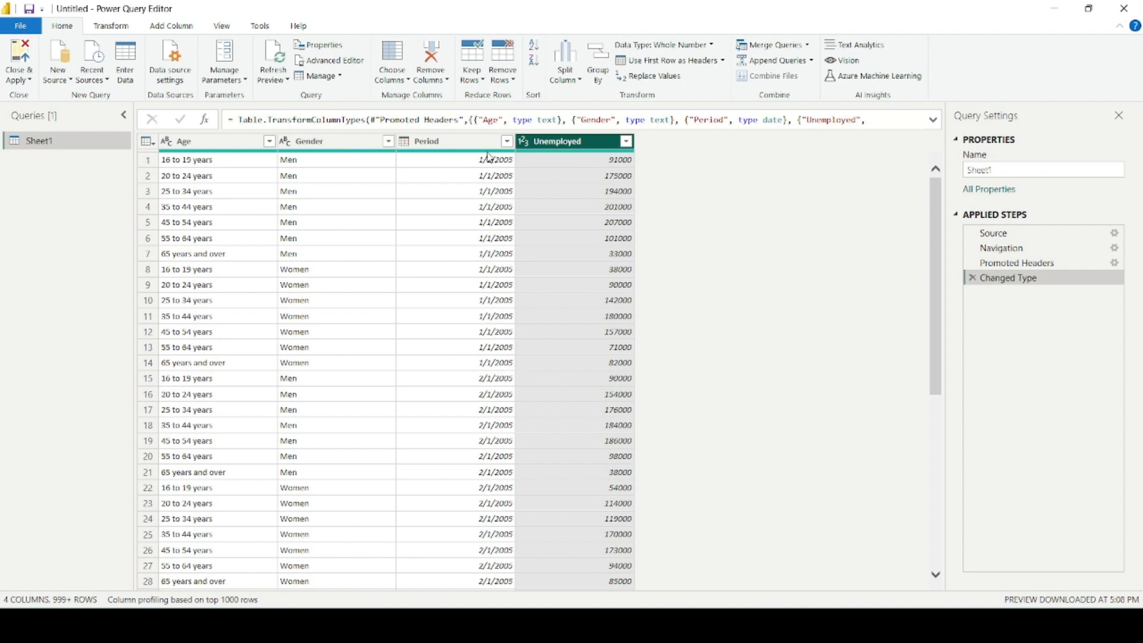
- Split the Period column by the custom delimiter / at each occurrence
{"action": "left_click", "coordinate": [444, 145]}
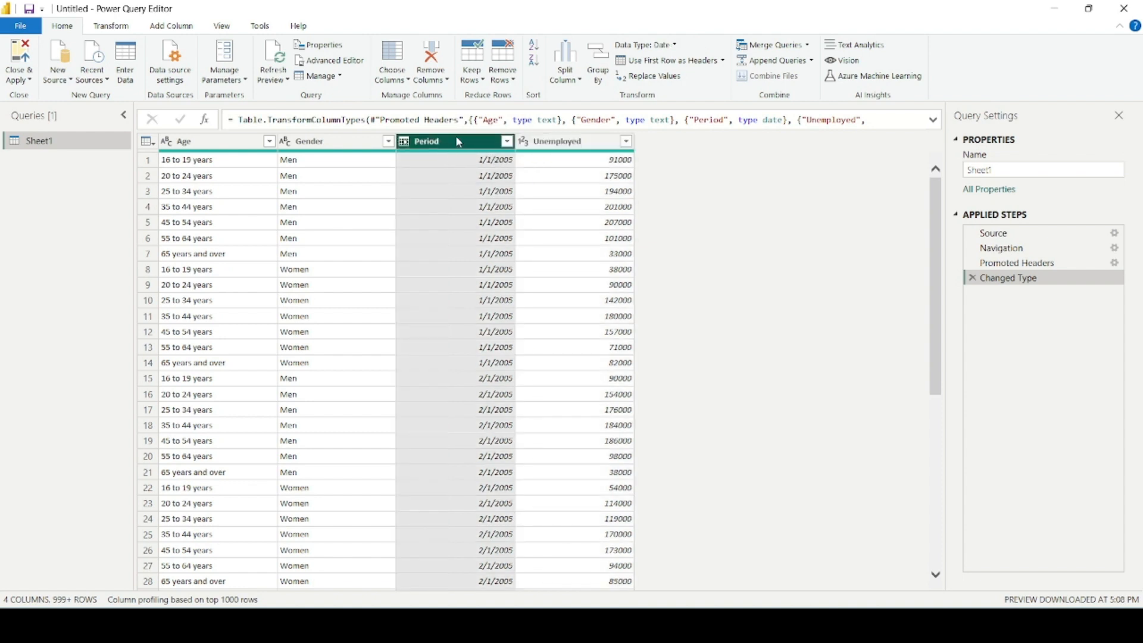
{"action": "left_click", "coordinate": [564, 76]}
{"action": "left_click", "coordinate": [593, 95]}
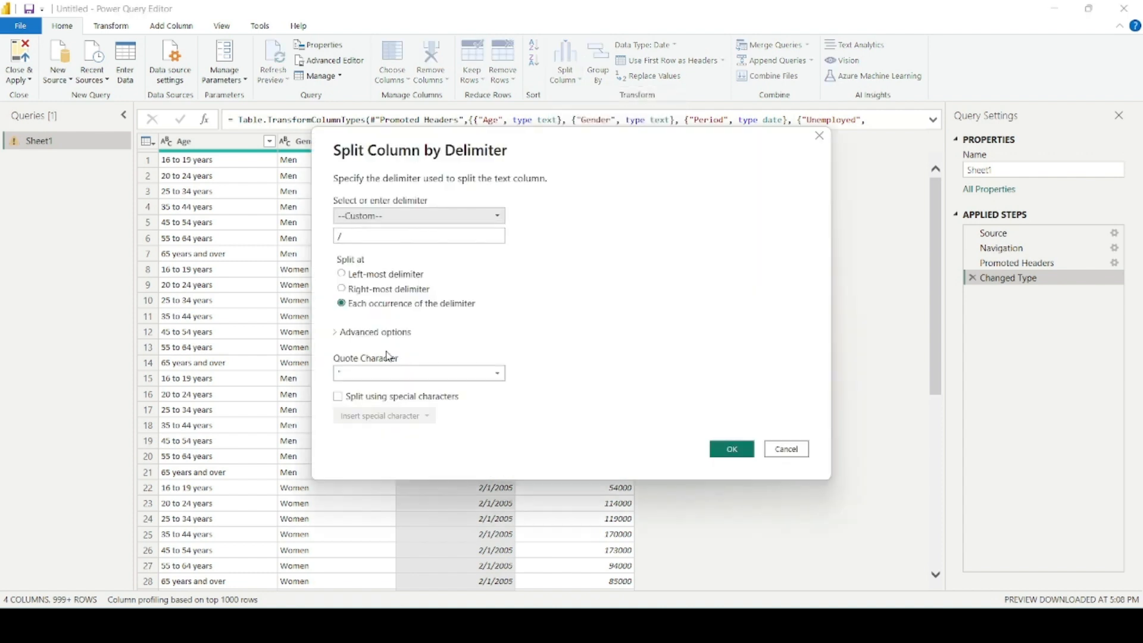
{"action": "left_click", "coordinate": [736, 448]}
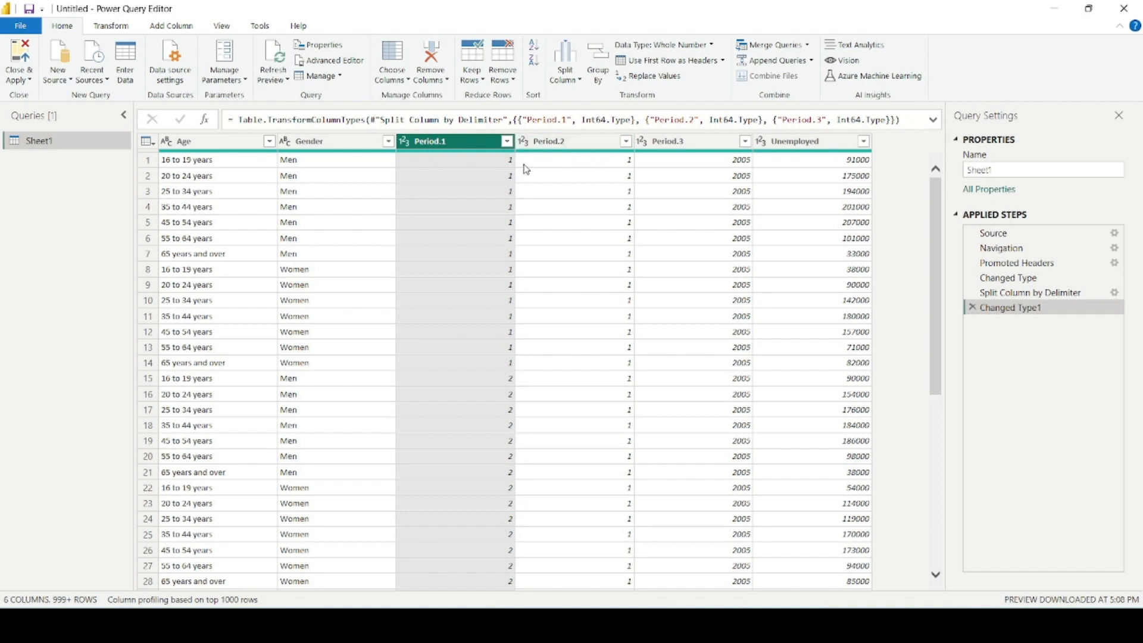
- Remove the Period.2 column from the query
{"action": "left_click", "coordinate": [562, 138]}
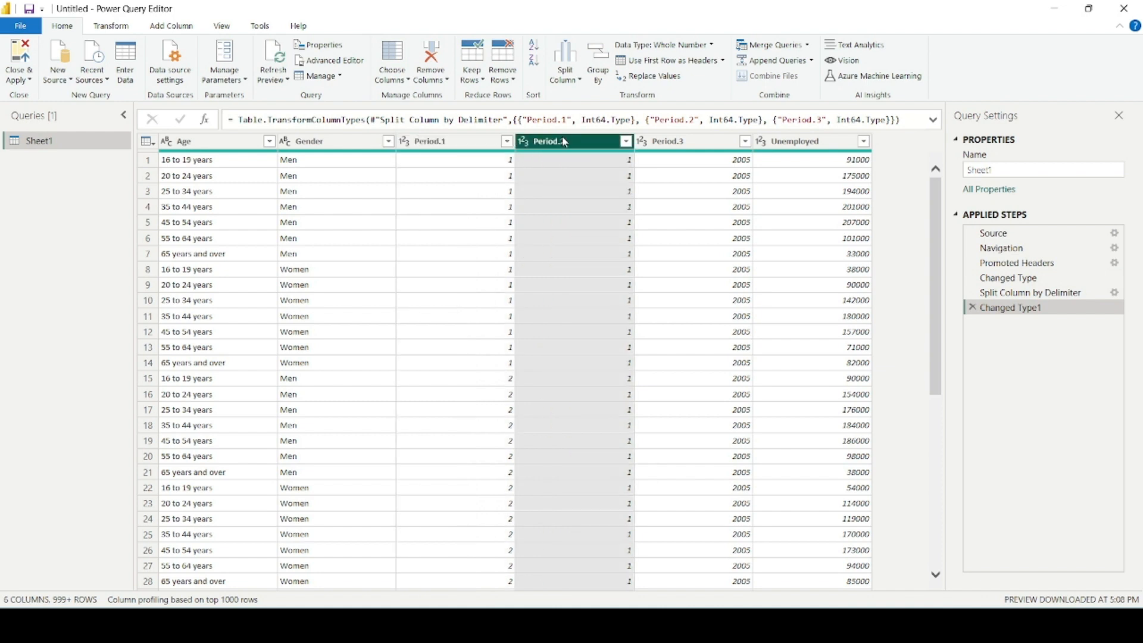
{"action": "left_click", "coordinate": [673, 144]}
{"action": "left_click", "coordinate": [557, 143]}
{"action": "left_click", "coordinate": [431, 59]}
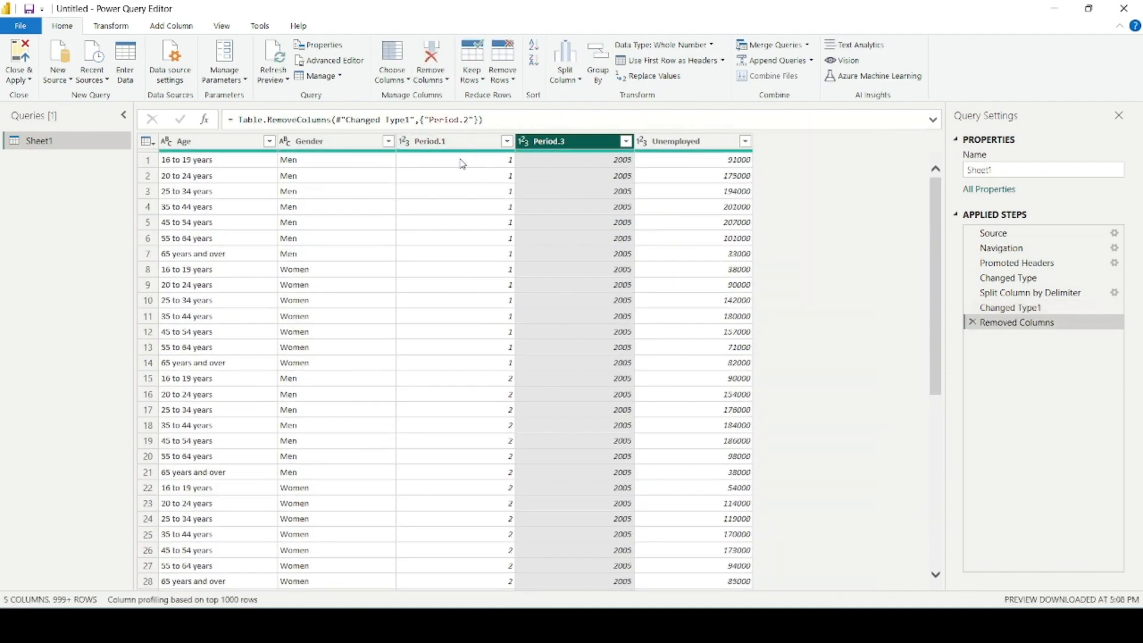
- Rename the Period.3 column to Year and the Period.1 column to Month
{"action": "double_click", "coordinate": [576, 143]}
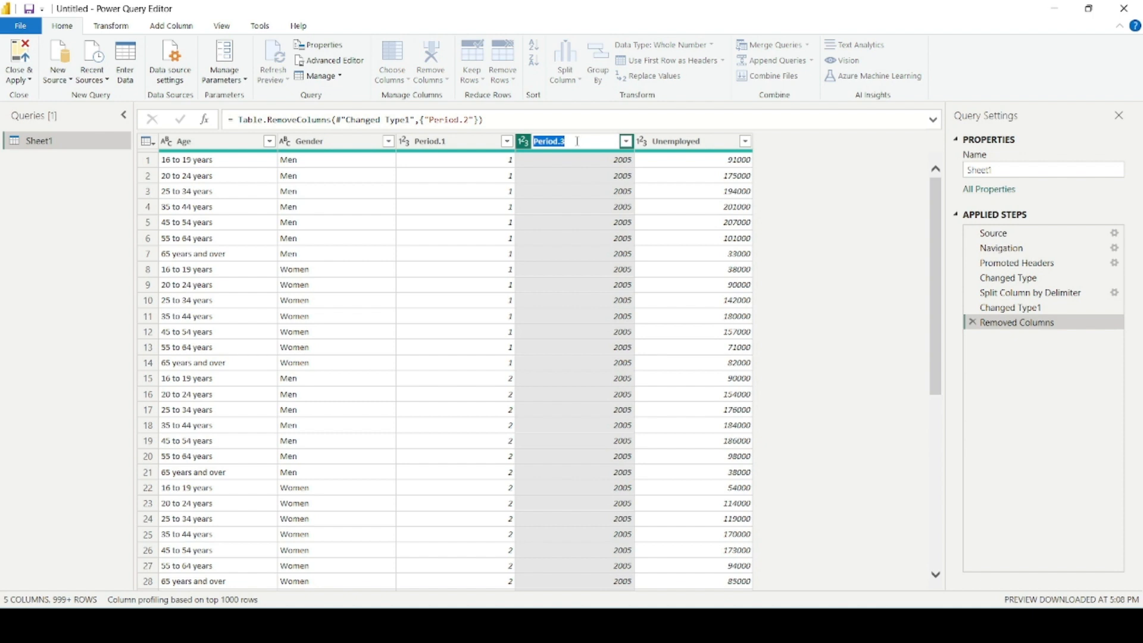
{"action": "type", "text": "Year"}
{"action": "key", "text": "Return"}
{"action": "left_click", "coordinate": [439, 141]}
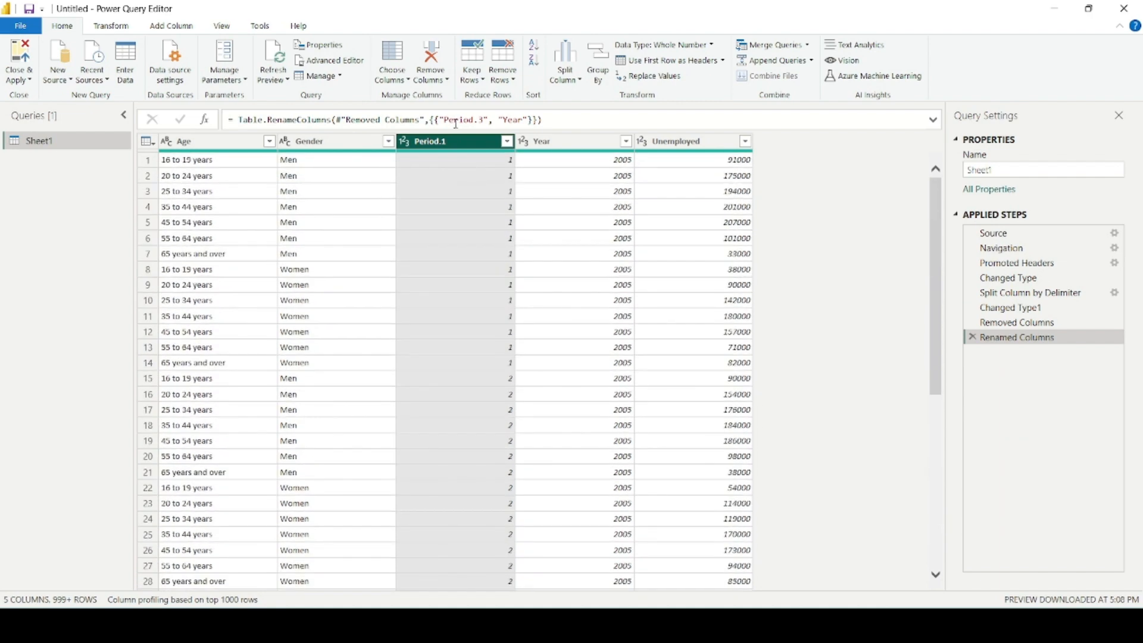
{"action": "double_click", "coordinate": [458, 142]}
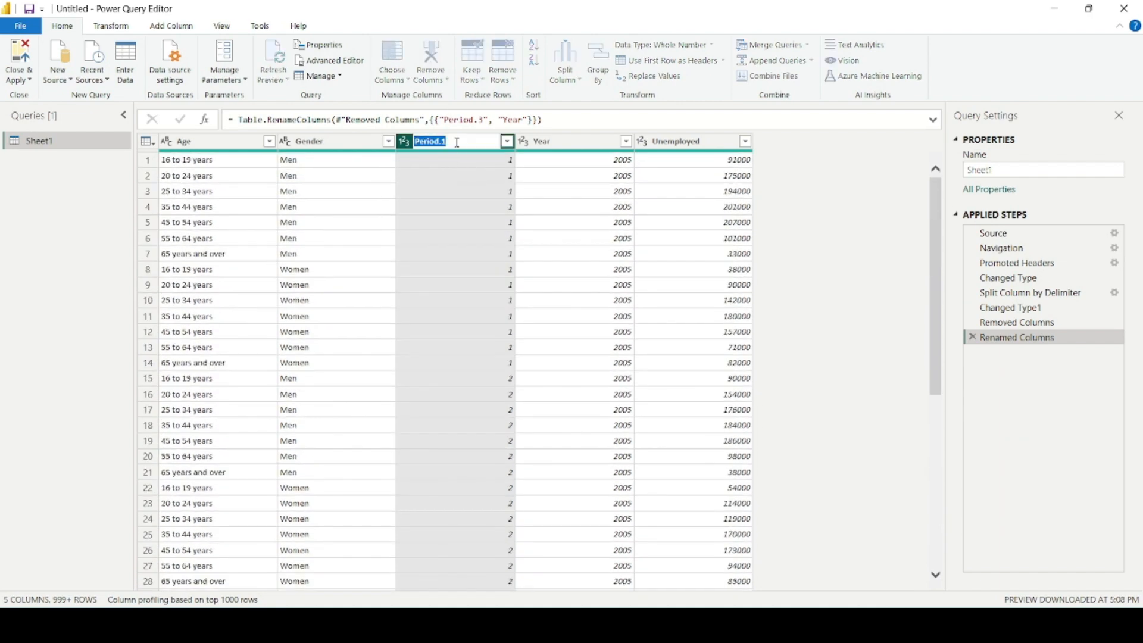
{"action": "type", "text": "Month"}
{"action": "key", "text": "Return"}
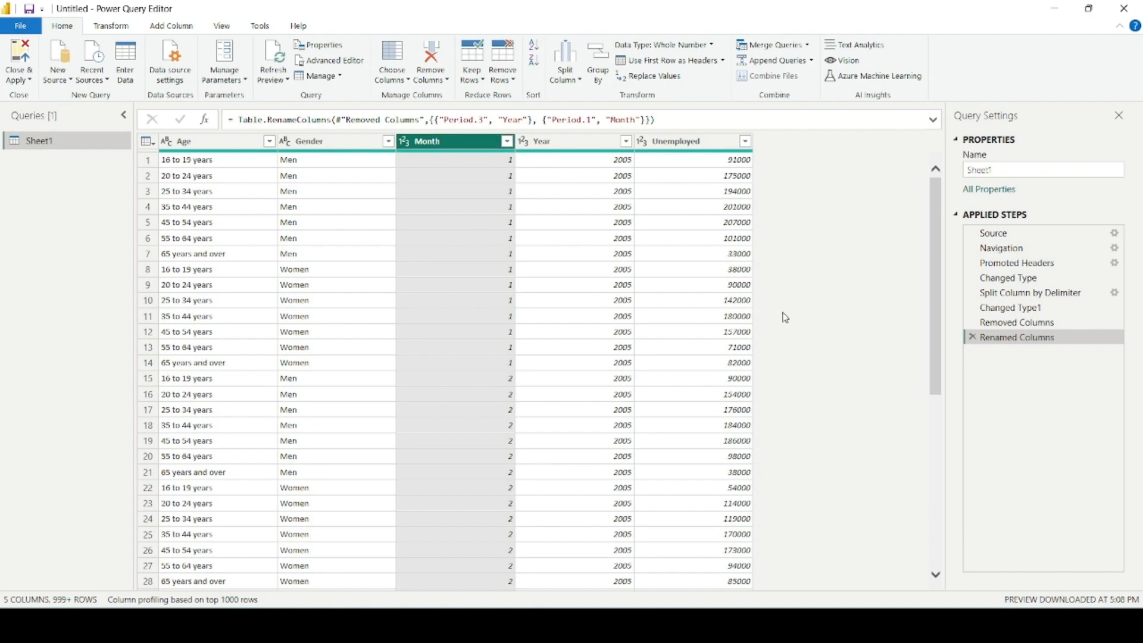
- Examine the table's rows and the distinct values in the Year, Month, Gender and Age columns for data problems
{"action": "scroll", "coordinate": [643, 299], "scroll_direction": "down", "scroll_amount": 1}
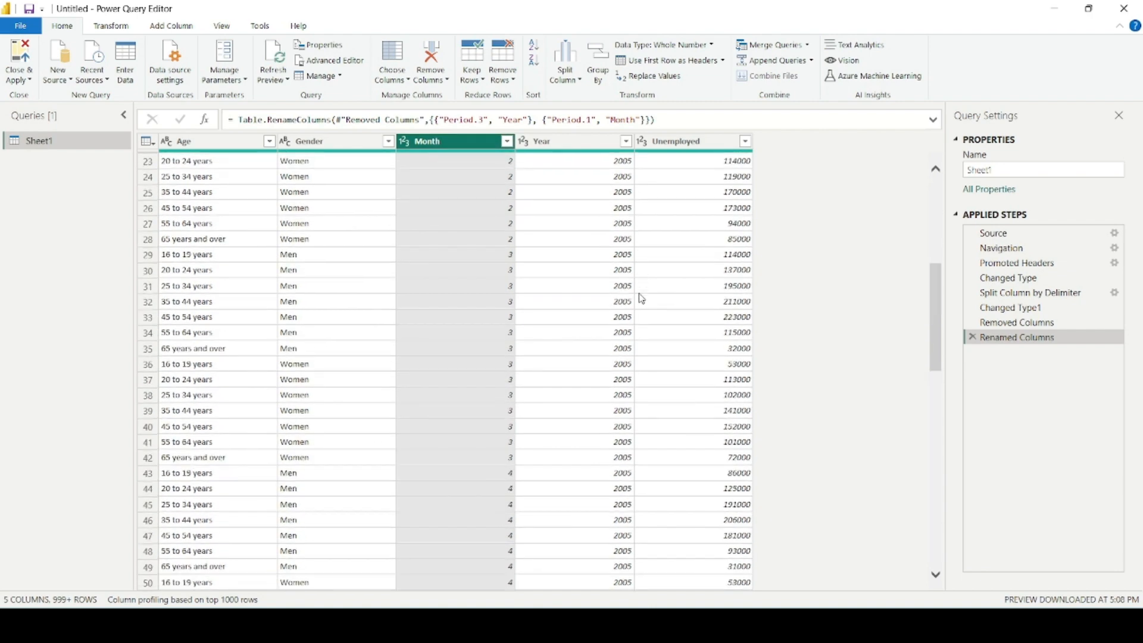
{"action": "scroll", "coordinate": [643, 298], "scroll_direction": "up", "scroll_amount": 1}
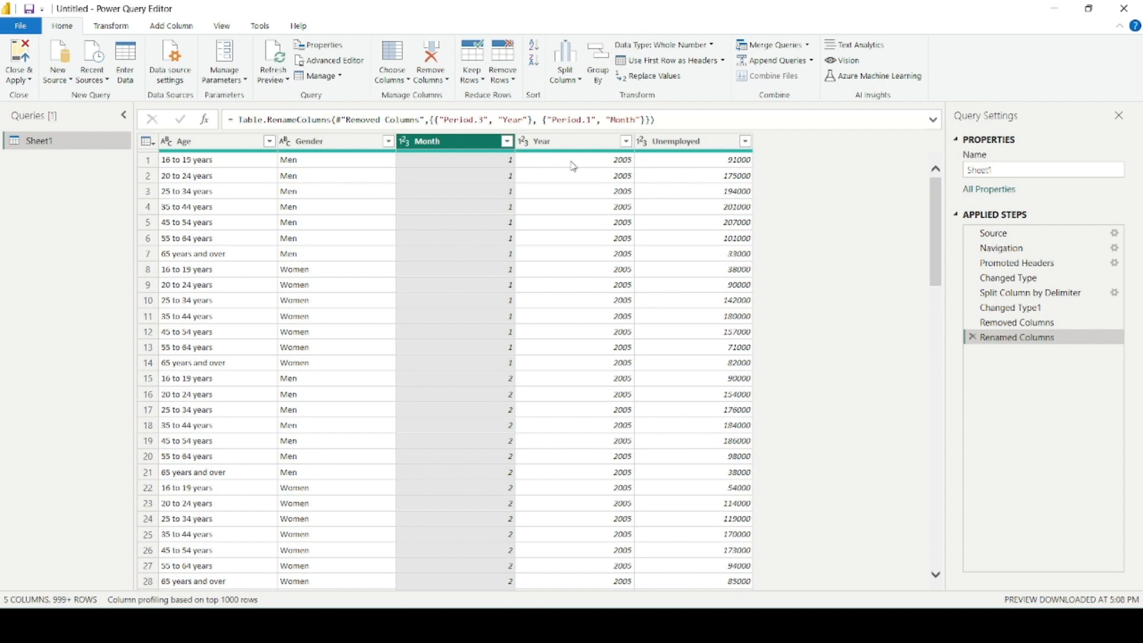
{"action": "left_click", "coordinate": [745, 141]}
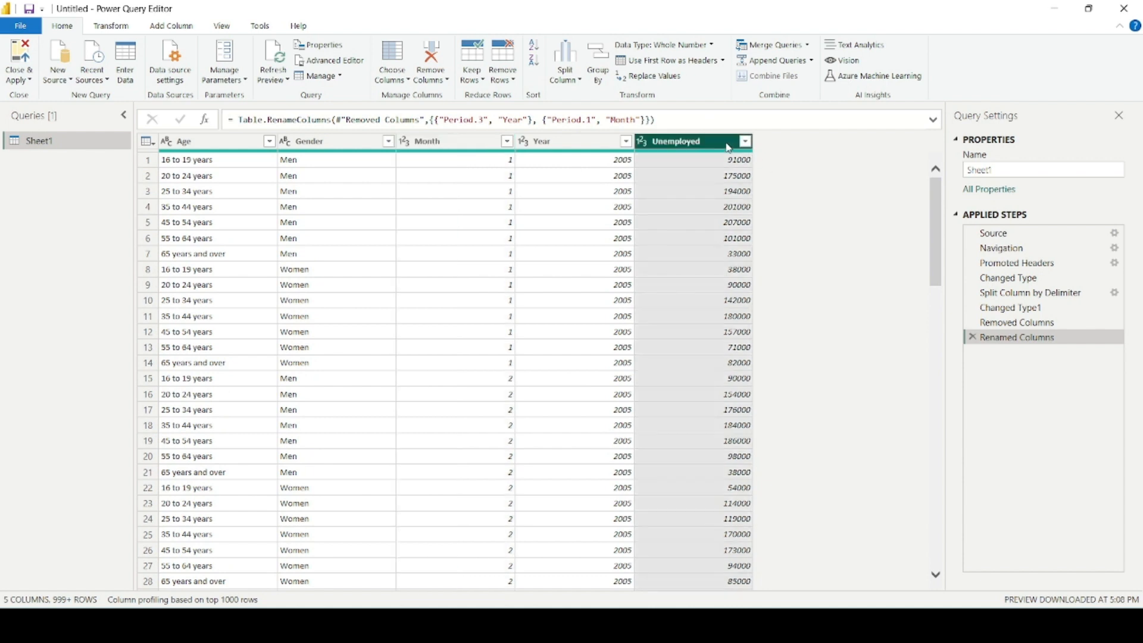
{"action": "left_click", "coordinate": [818, 289]}
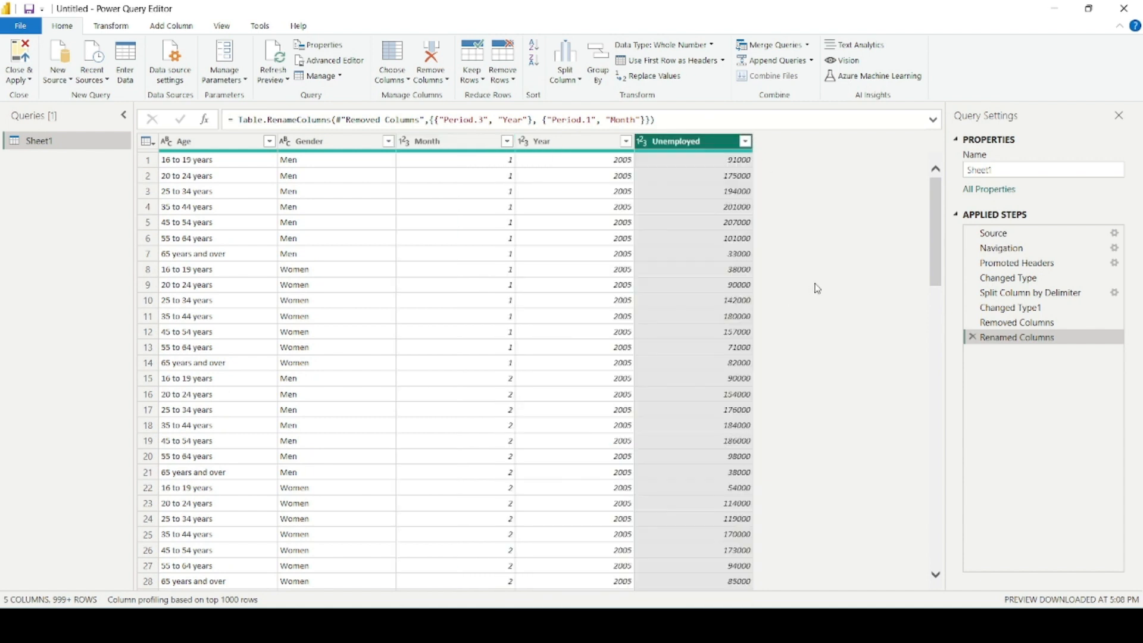
{"action": "left_click", "coordinate": [626, 141]}
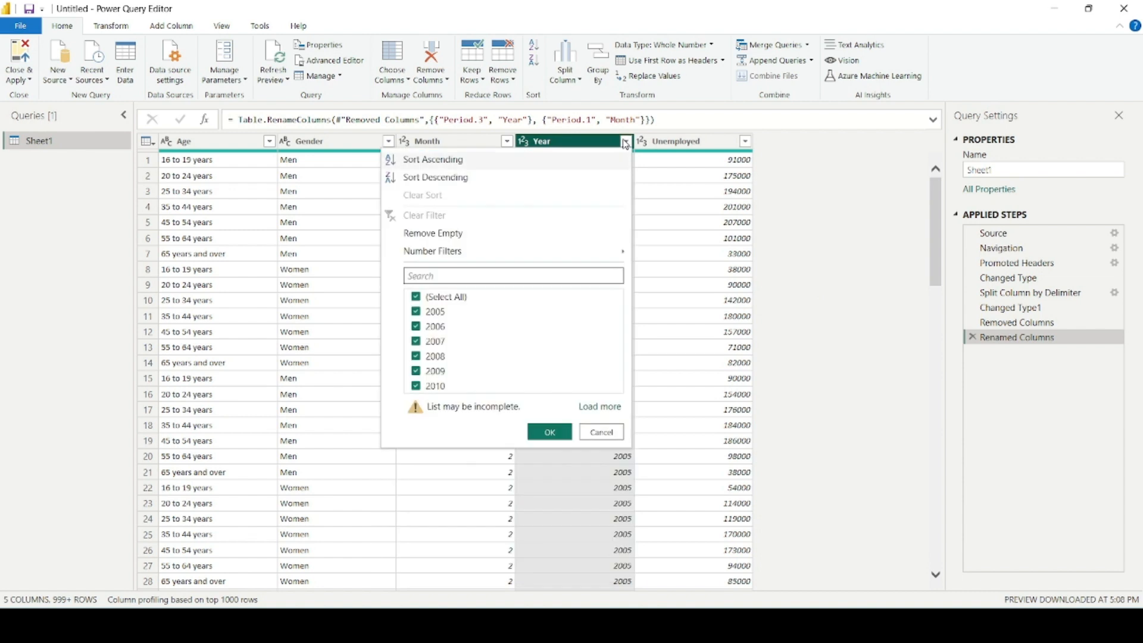
{"action": "left_click", "coordinate": [507, 141]}
{"action": "left_click", "coordinate": [388, 141]}
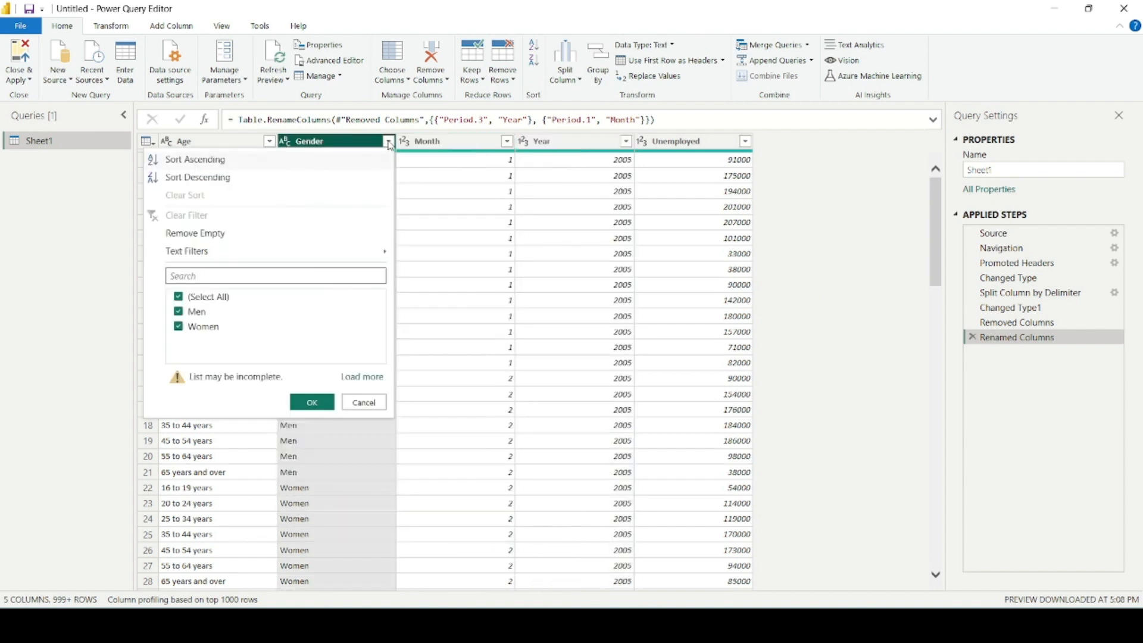
{"action": "left_click", "coordinate": [269, 141]}
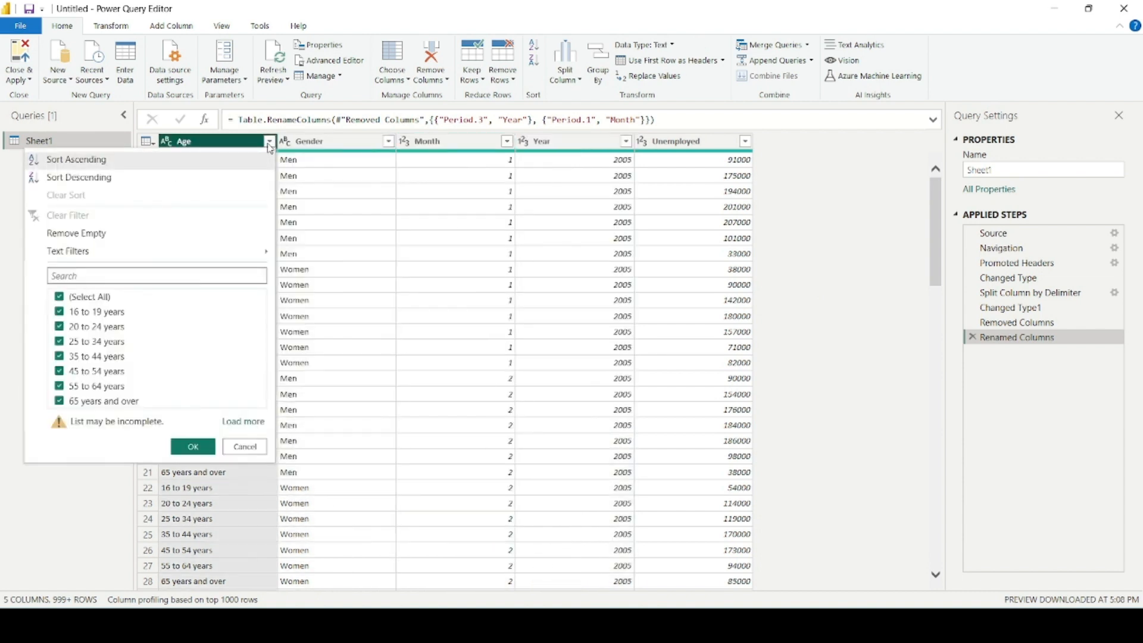
{"action": "left_click", "coordinate": [766, 318]}
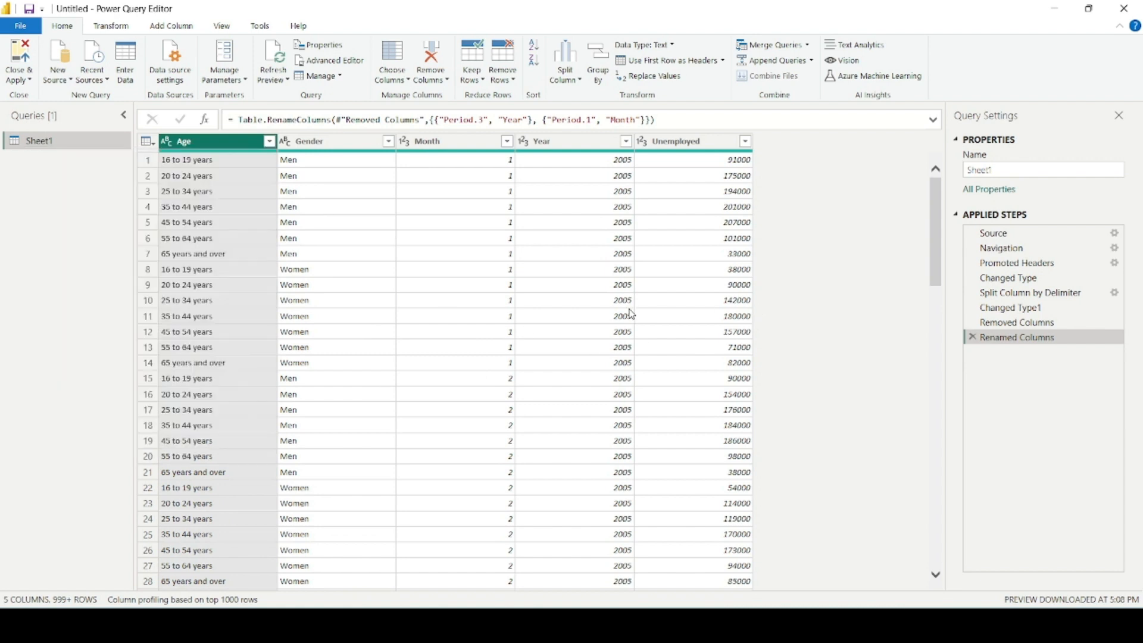
- Rename the query to Unemployment Dataset, and close the query editor with its changes applied to the report
{"action": "left_click", "coordinate": [1049, 170]}
{"action": "double_click", "coordinate": [1050, 170]}
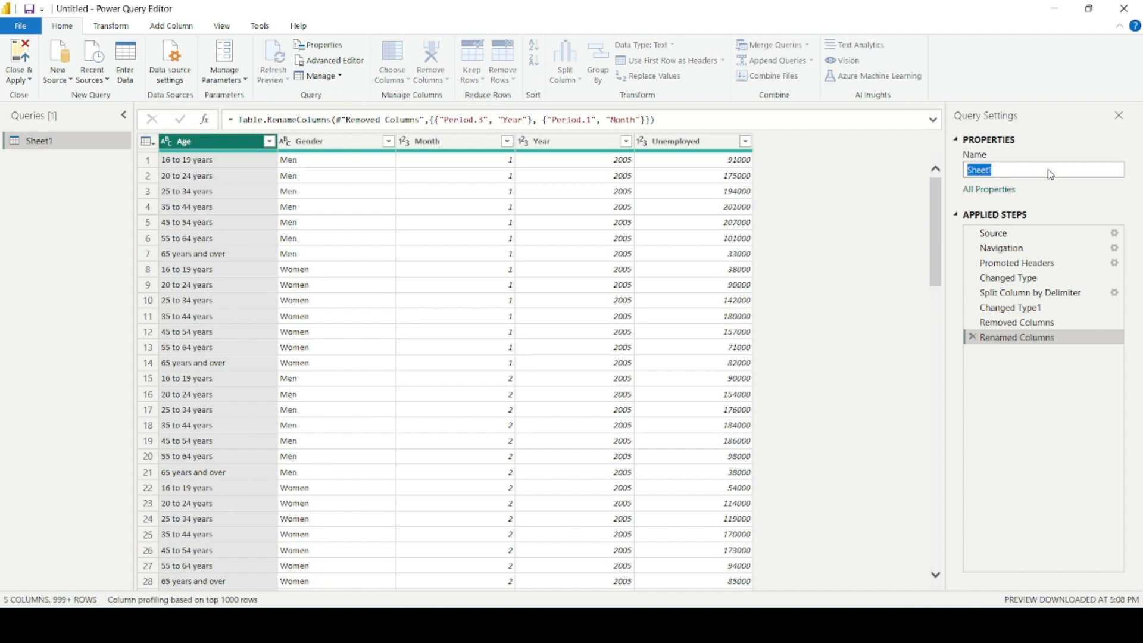
{"action": "key", "text": "BackSpace"}
{"action": "type", "text": "Unemployment Datas"}
{"action": "key", "text": "Return"}
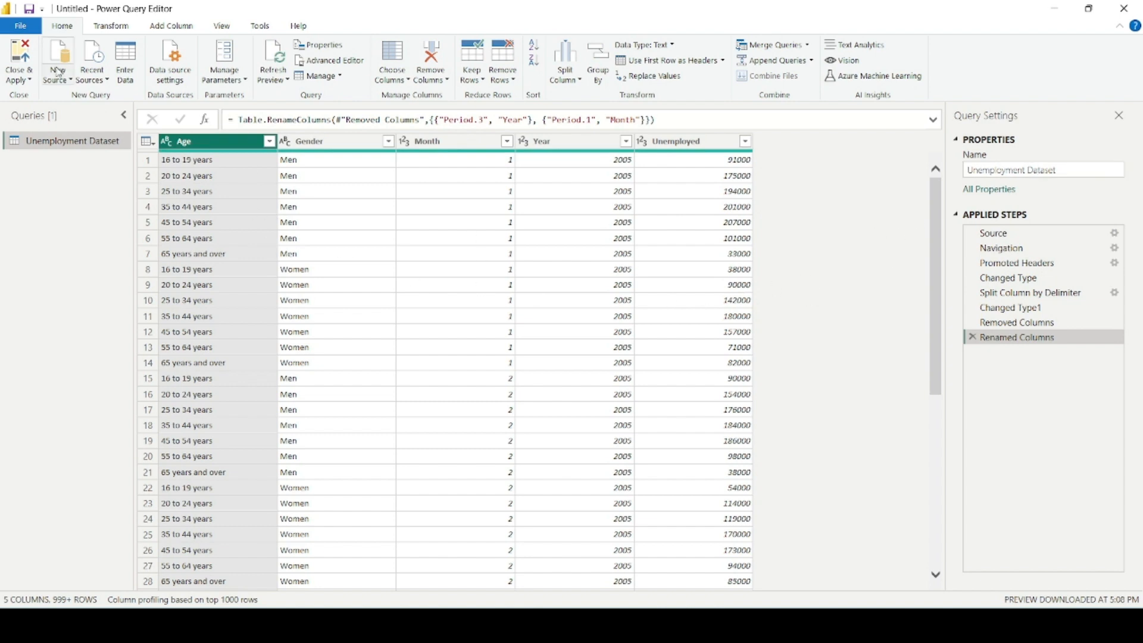
{"action": "left_click", "coordinate": [26, 79]}
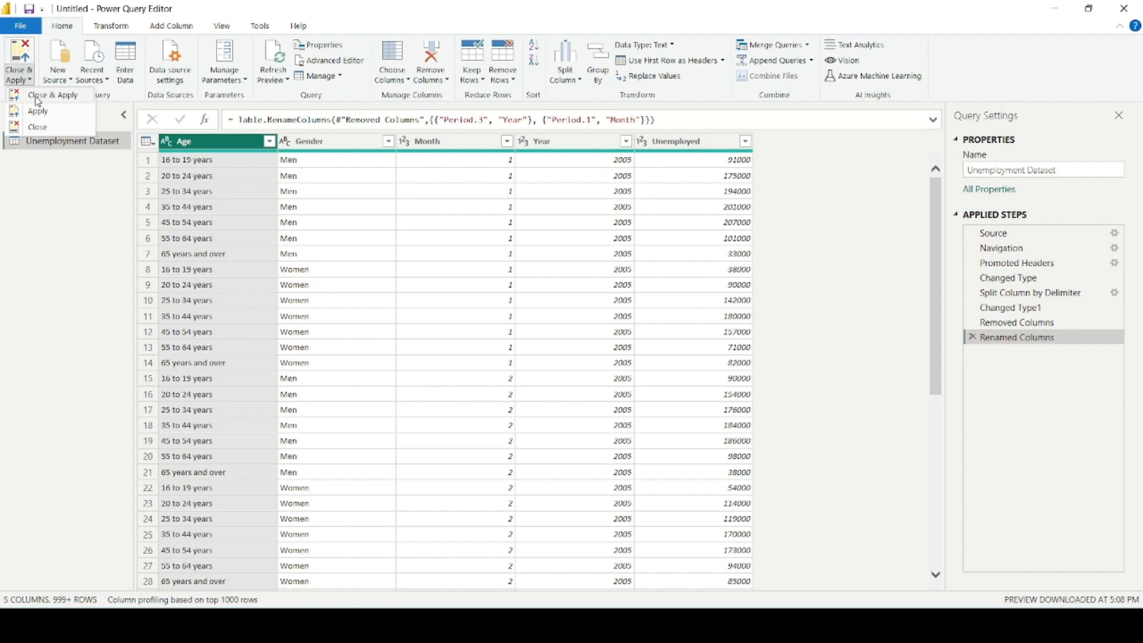
{"action": "left_click", "coordinate": [37, 97]}
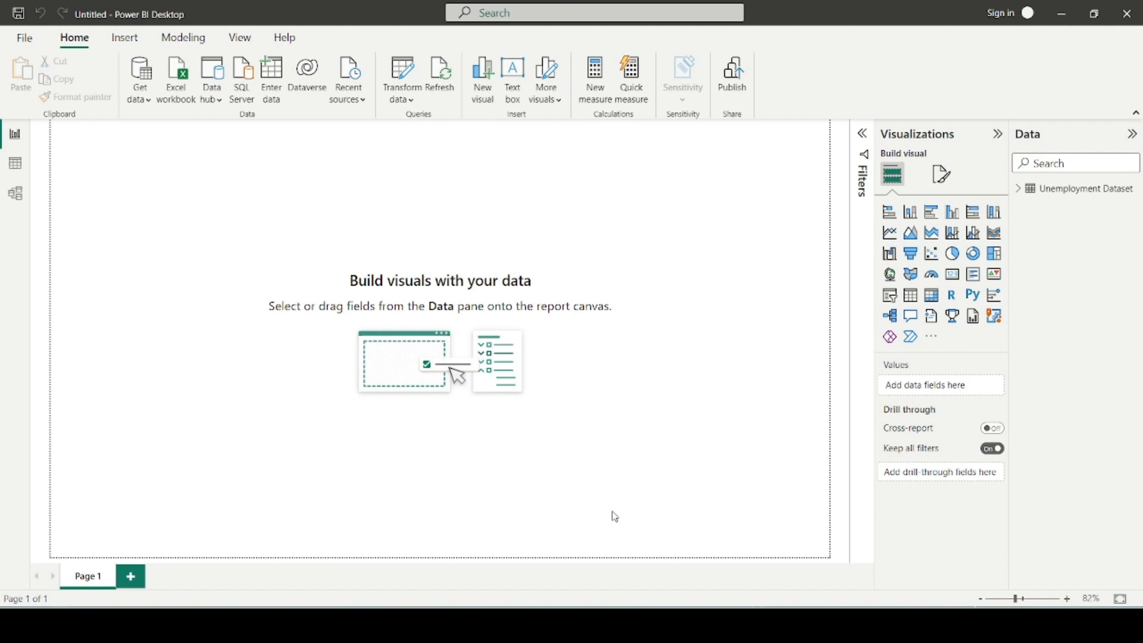
- Review the Objectives notes, focusing on the first objective about total people unemployed by age and gender
{"action": "left_click", "coordinate": [587, 625]}
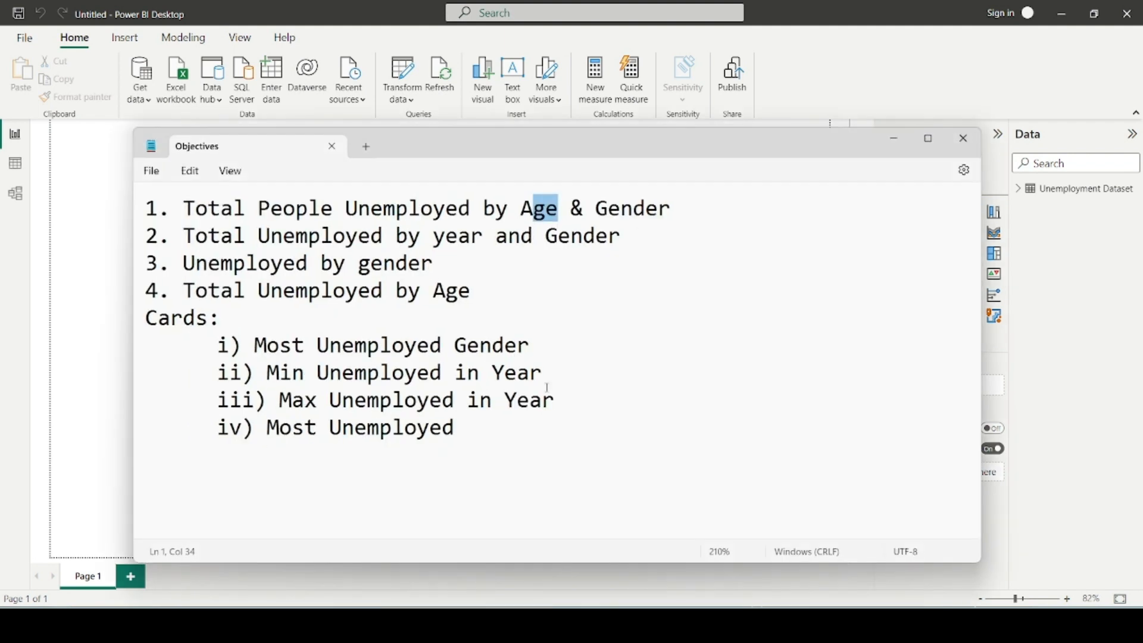
{"action": "left_click", "coordinate": [458, 292]}
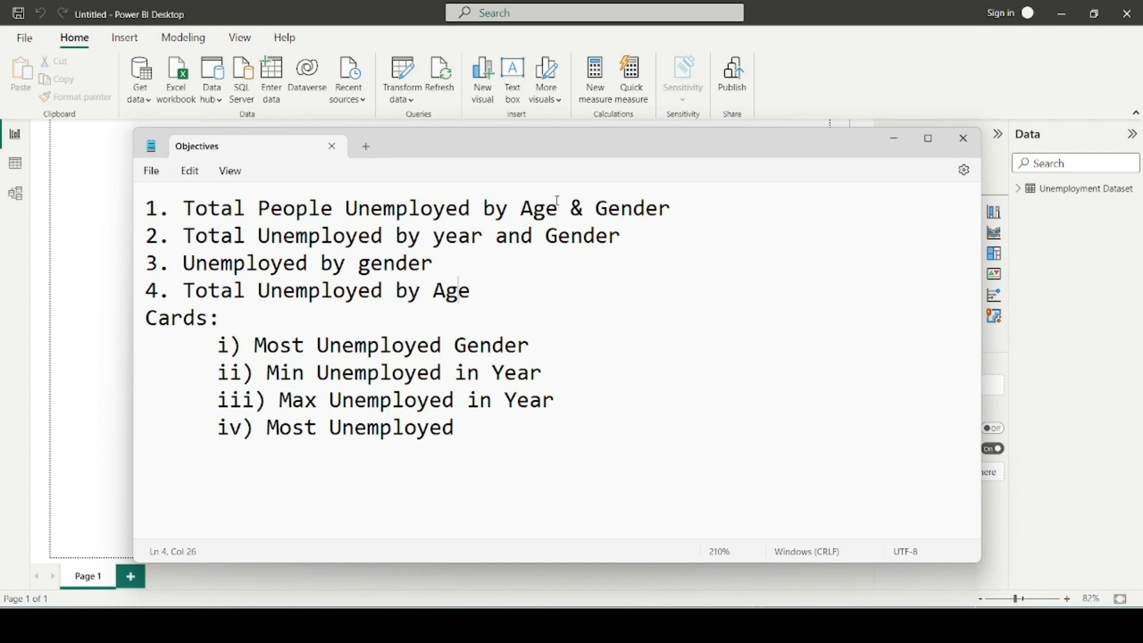
{"action": "left_click_drag", "start_coordinate": [188, 209], "coordinate": [681, 202]}
{"action": "left_click", "coordinate": [686, 229]}
{"action": "left_click", "coordinate": [893, 141]}
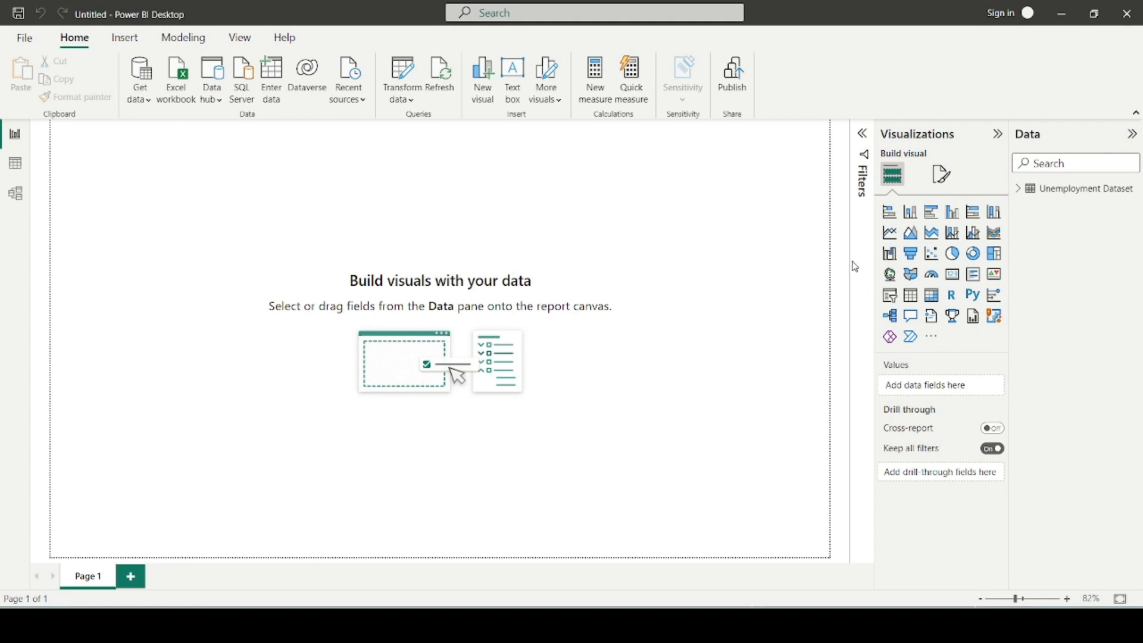
- Add a stacked column chart with Age on the X-axis and Unemployed on the Y-axis, and enlarge it on the page
{"action": "left_click", "coordinate": [915, 223]}
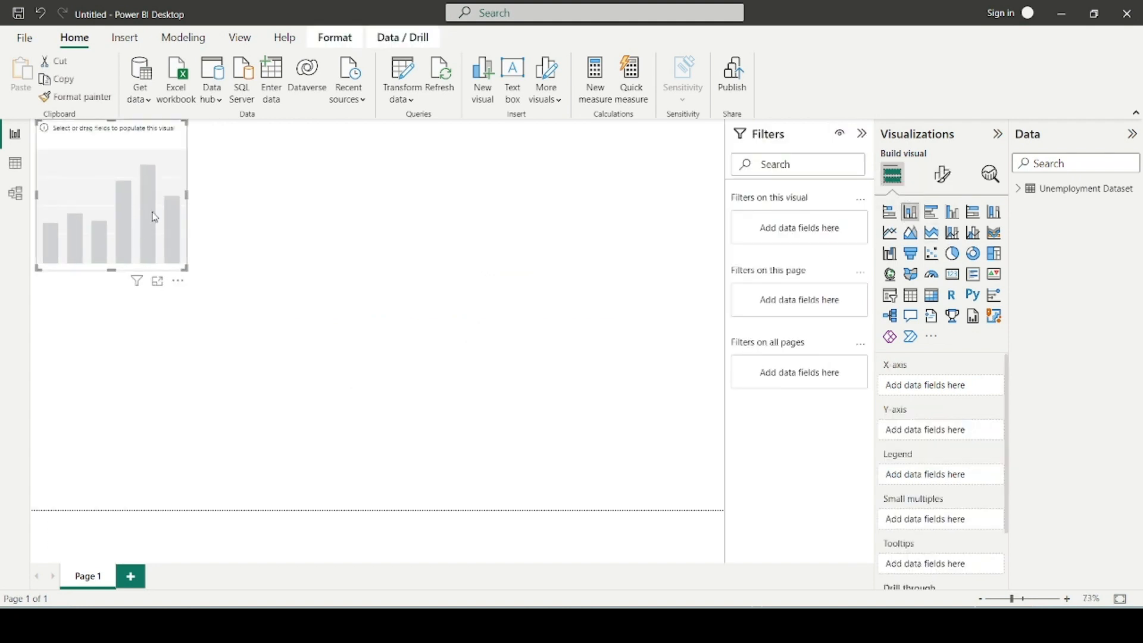
{"action": "left_click_drag", "start_coordinate": [153, 215], "coordinate": [417, 251]}
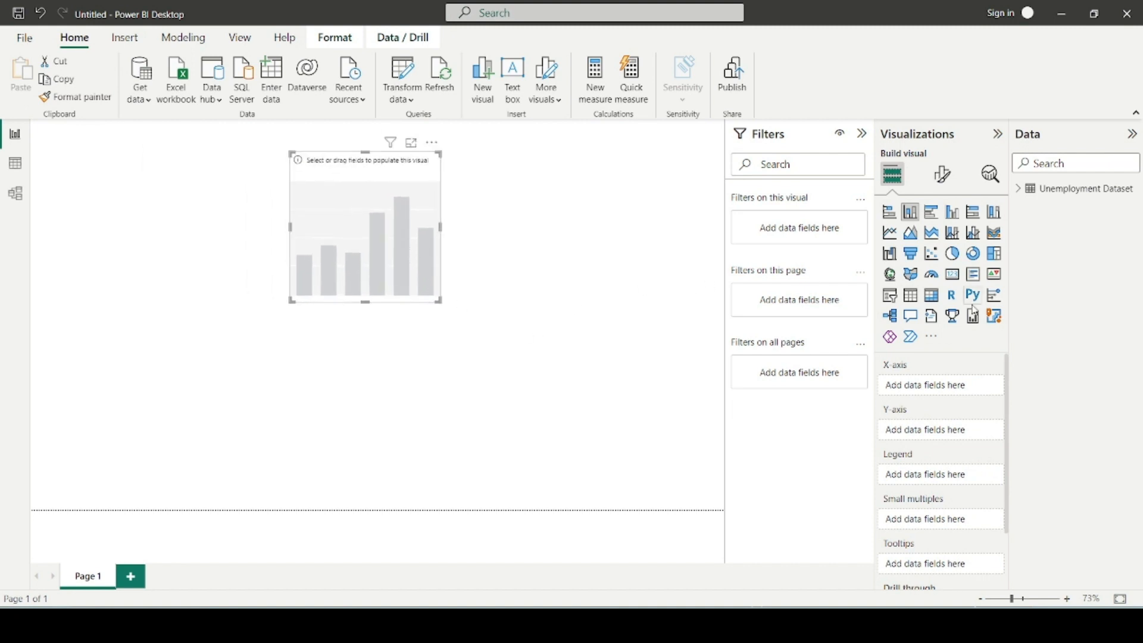
{"action": "left_click", "coordinate": [1023, 192]}
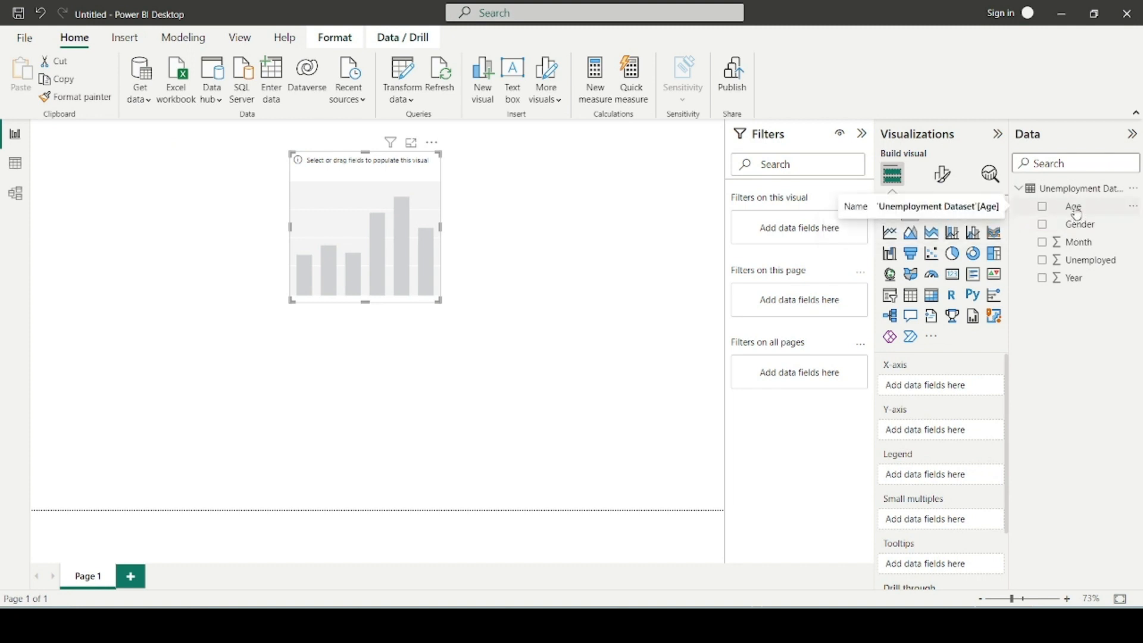
{"action": "left_click_drag", "start_coordinate": [1078, 213], "coordinate": [973, 383]}
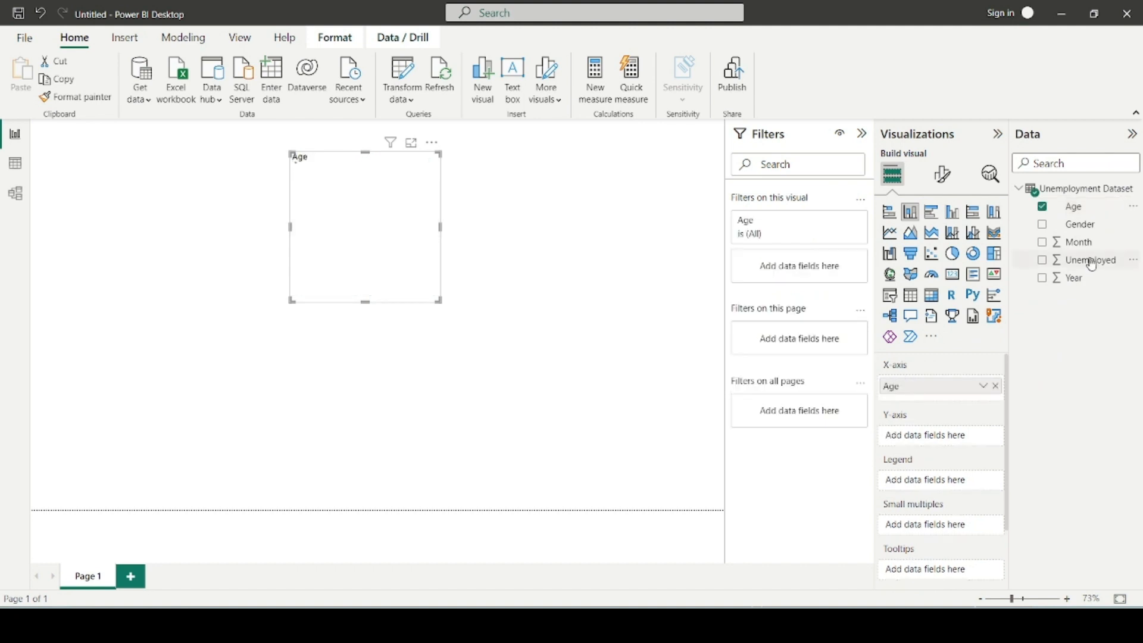
{"action": "left_click_drag", "start_coordinate": [1083, 263], "coordinate": [958, 441]}
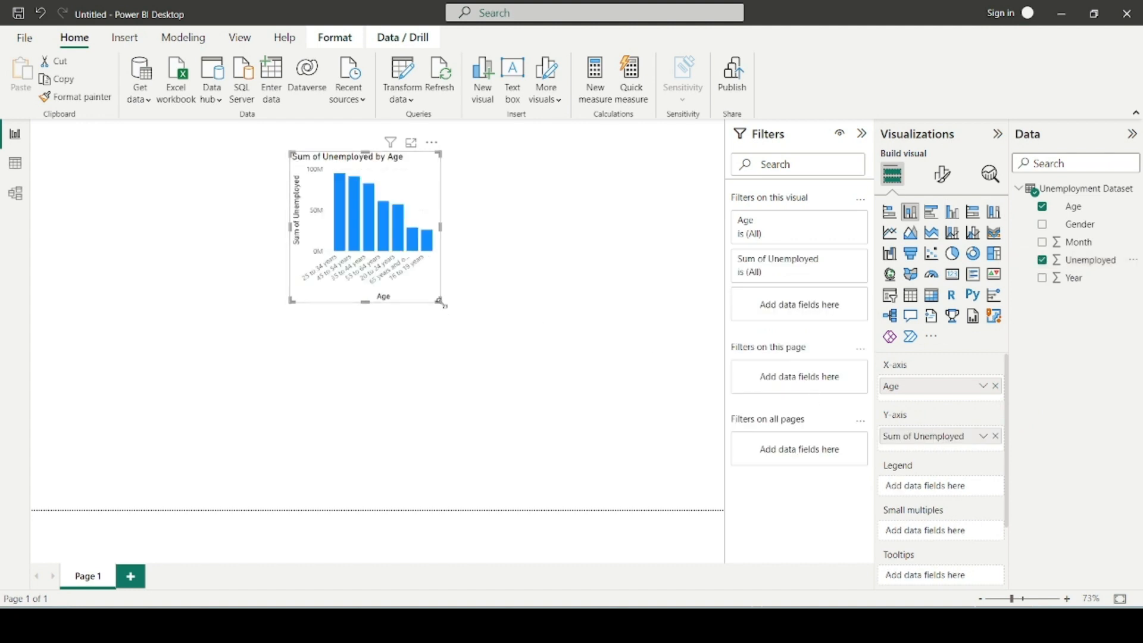
{"action": "left_click_drag", "start_coordinate": [444, 304], "coordinate": [575, 351]}
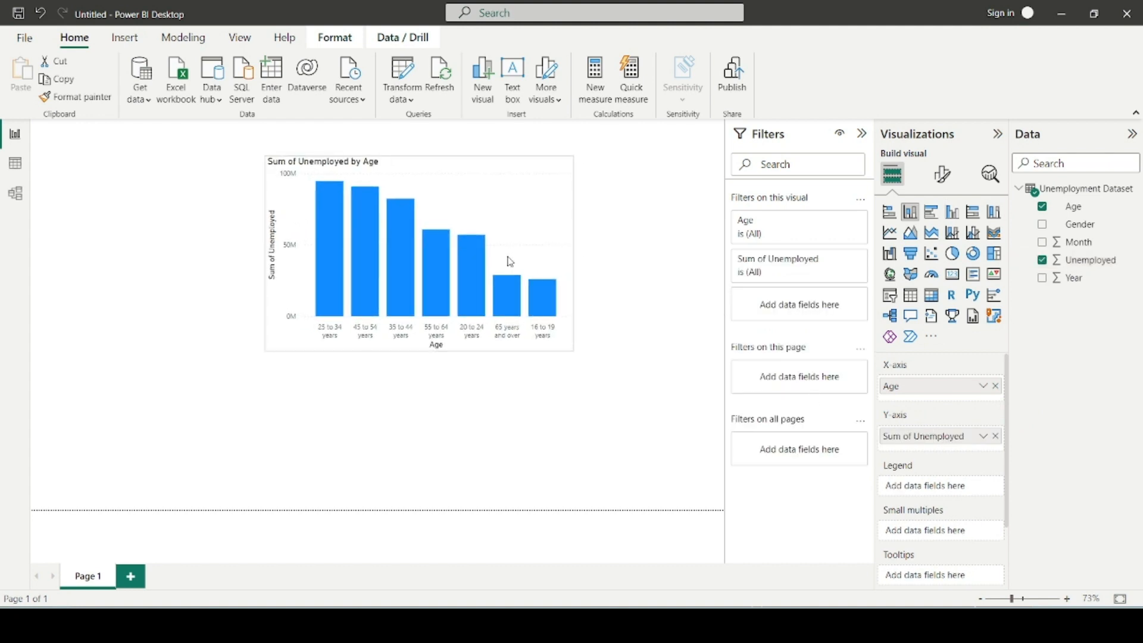
{"action": "left_click_drag", "start_coordinate": [485, 226], "coordinate": [385, 221]}
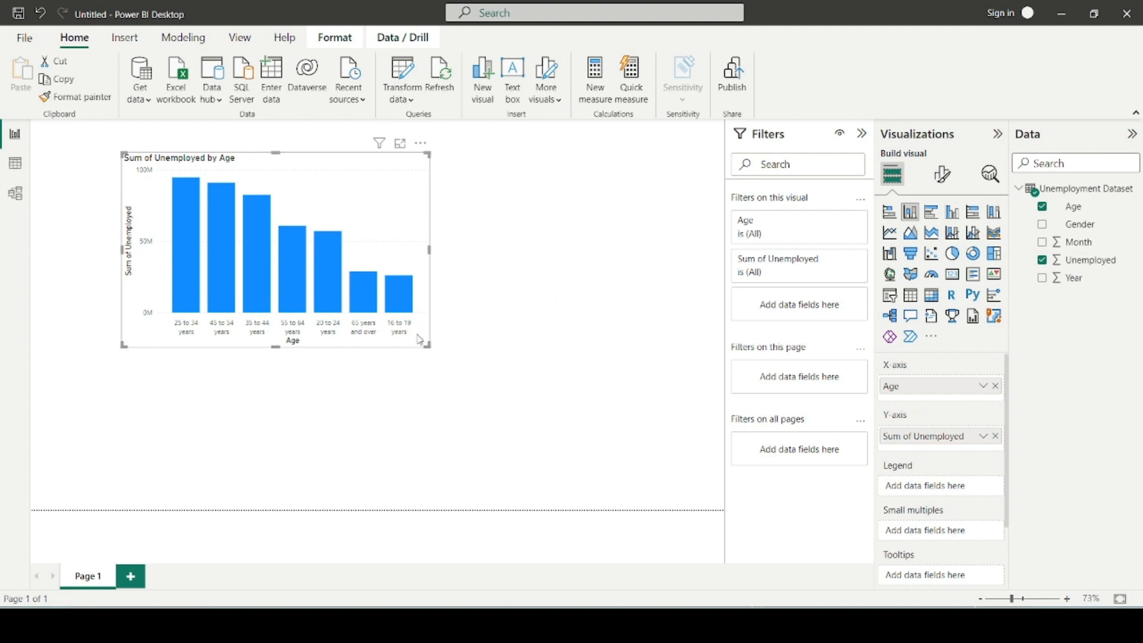
- Check the Objectives notes and add Gender as the column chart's legend while it is in focus mode
{"action": "left_click", "coordinate": [400, 144]}
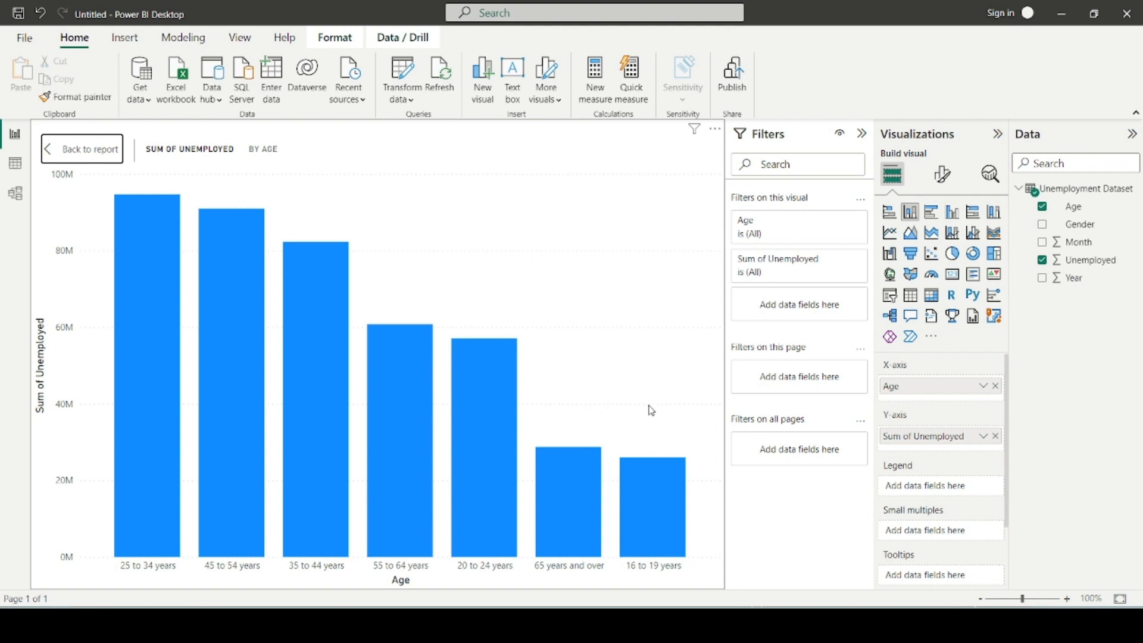
{"action": "left_click", "coordinate": [593, 625]}
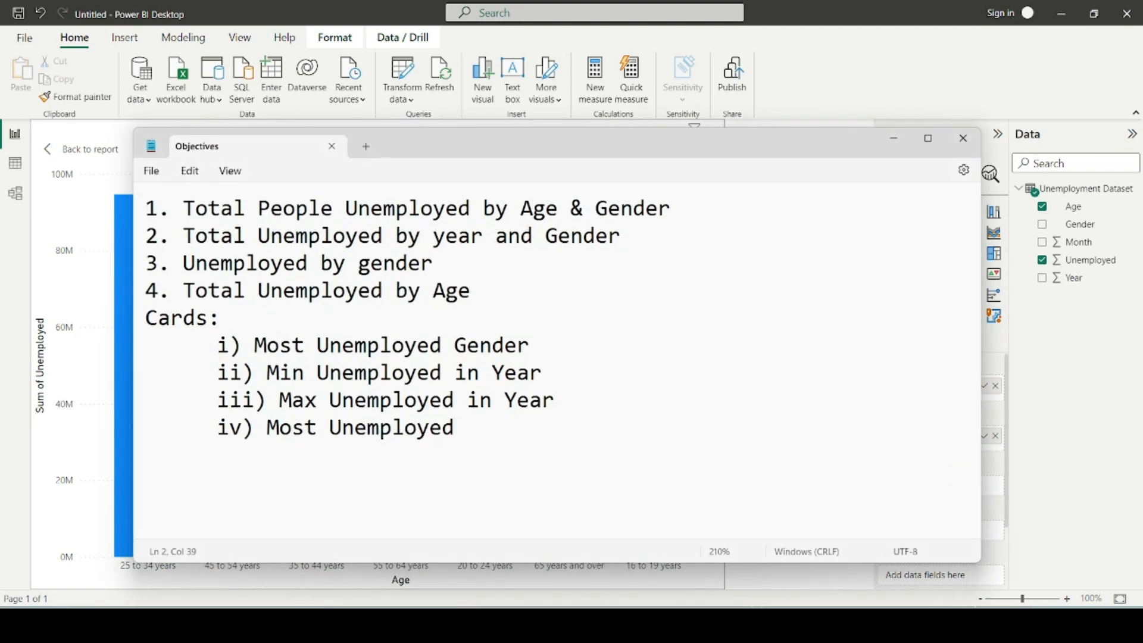
{"action": "left_click", "coordinate": [601, 625]}
{"action": "left_click_drag", "start_coordinate": [1071, 224], "coordinate": [949, 494]}
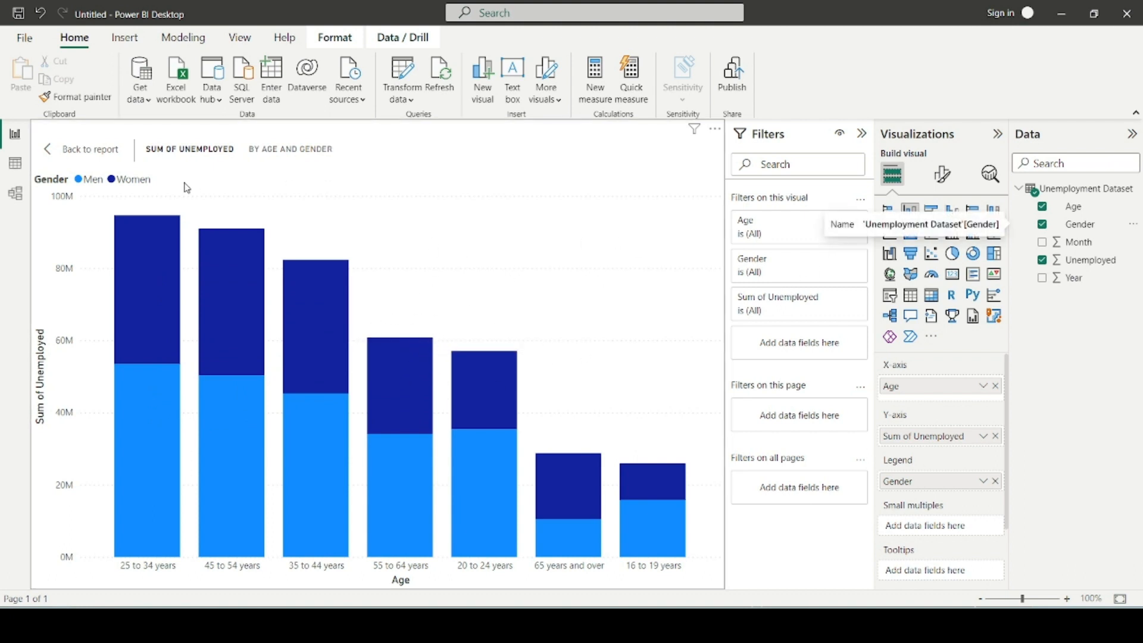
{"action": "left_click", "coordinate": [89, 149]}
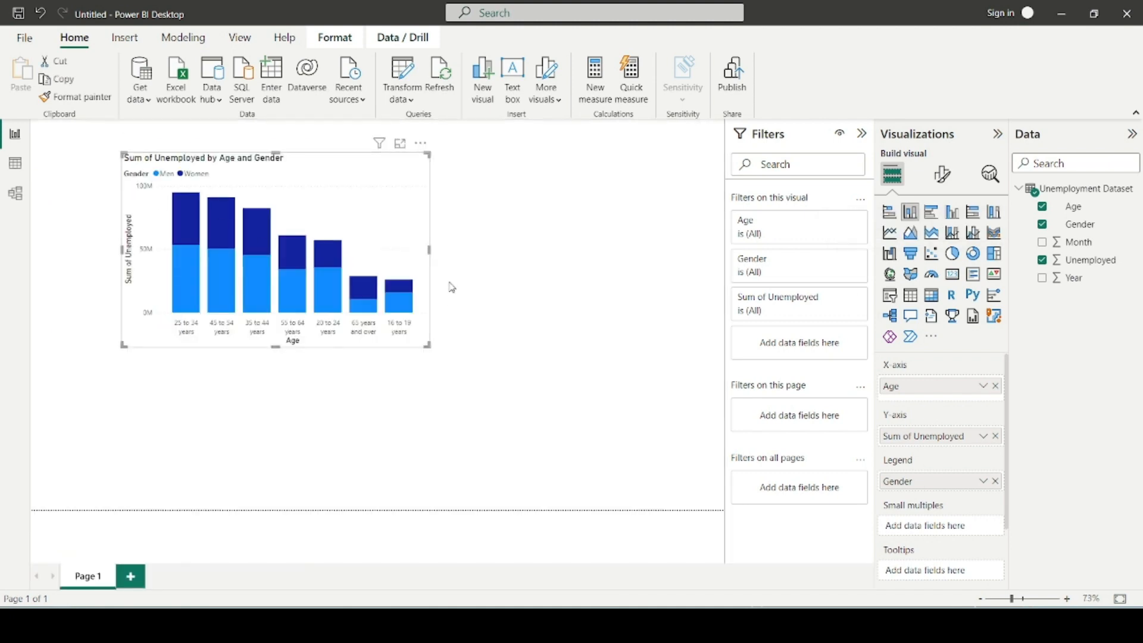
- Convert the stacked column chart to a clustered column chart and enlarge it on the page
{"action": "left_click_drag", "start_coordinate": [429, 345], "coordinate": [467, 363]}
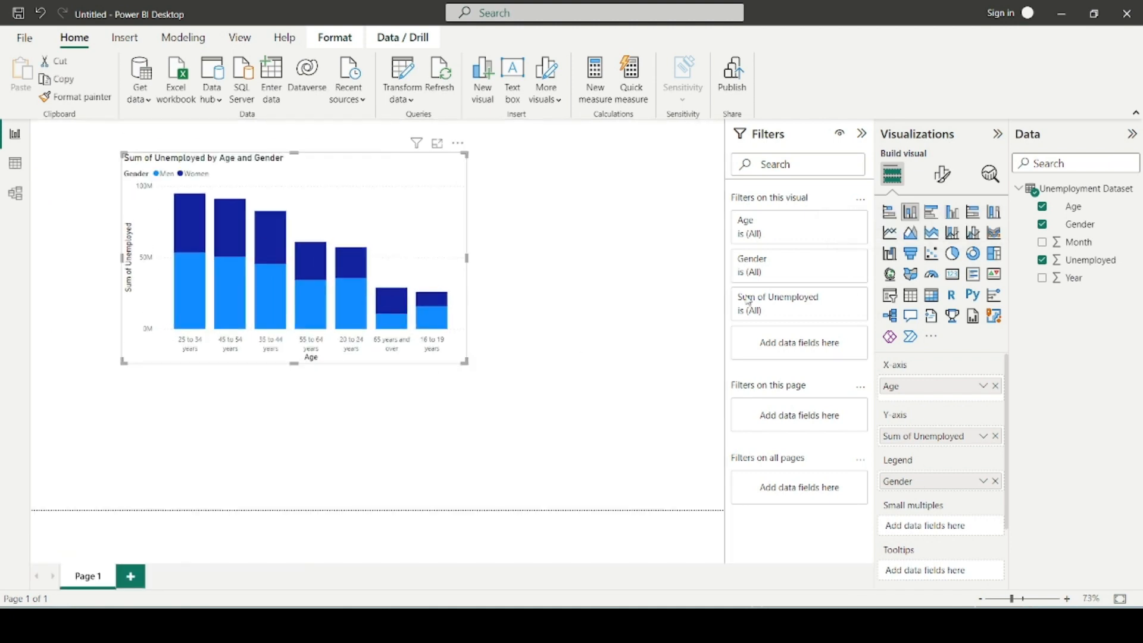
{"action": "left_click", "coordinate": [953, 216]}
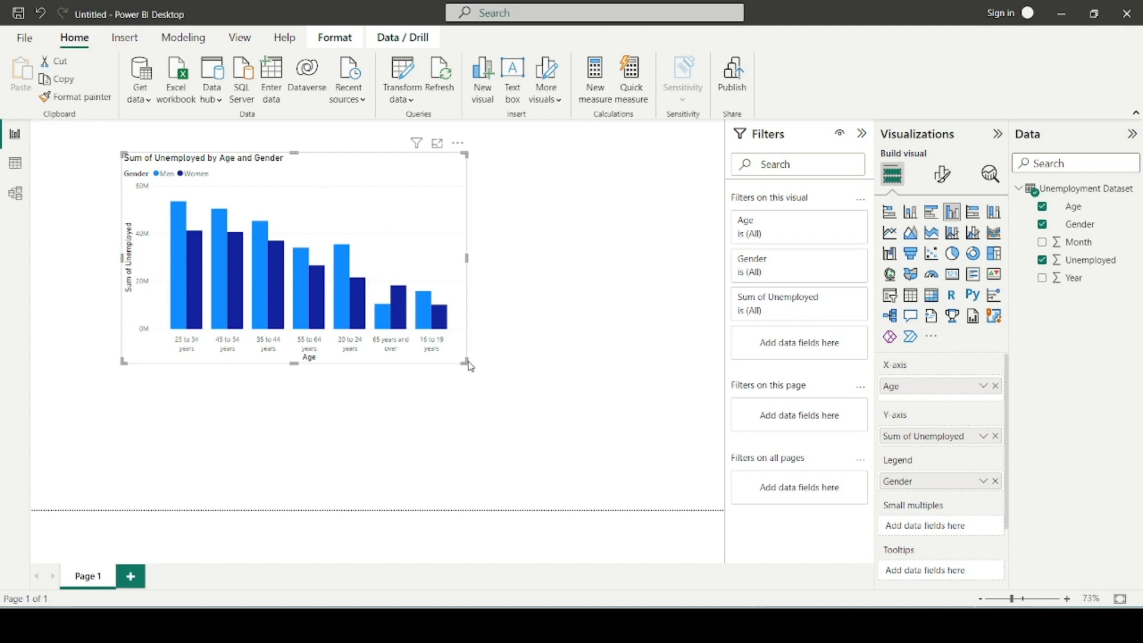
{"action": "left_click_drag", "start_coordinate": [466, 363], "coordinate": [541, 423]}
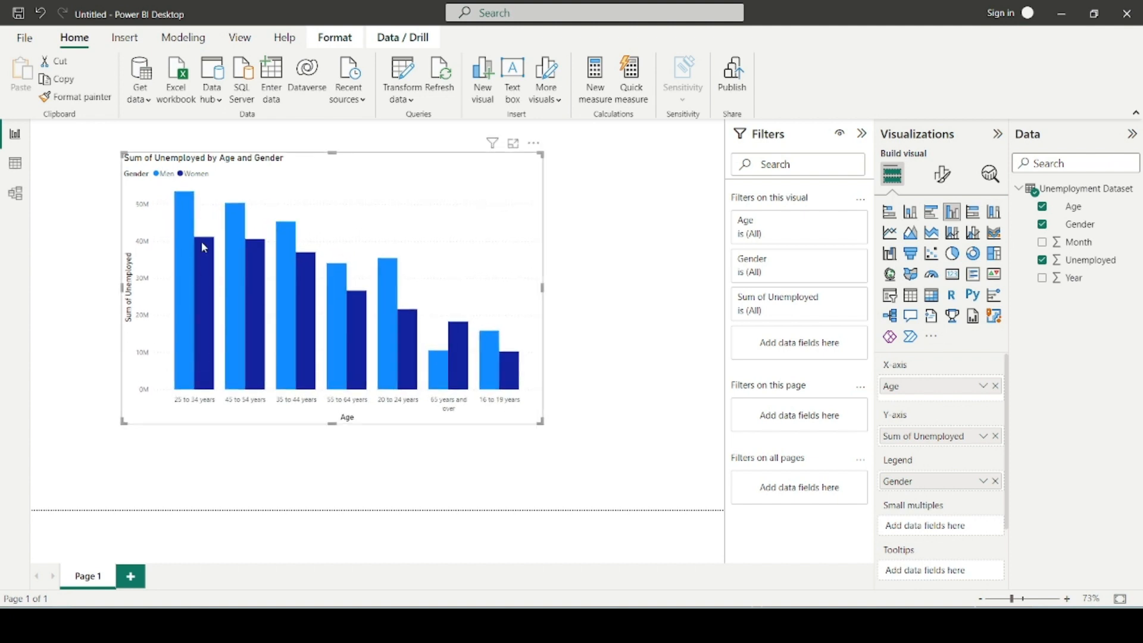
- Show the clustered column chart in focus mode and turn on its data labels
{"action": "left_click", "coordinate": [513, 143]}
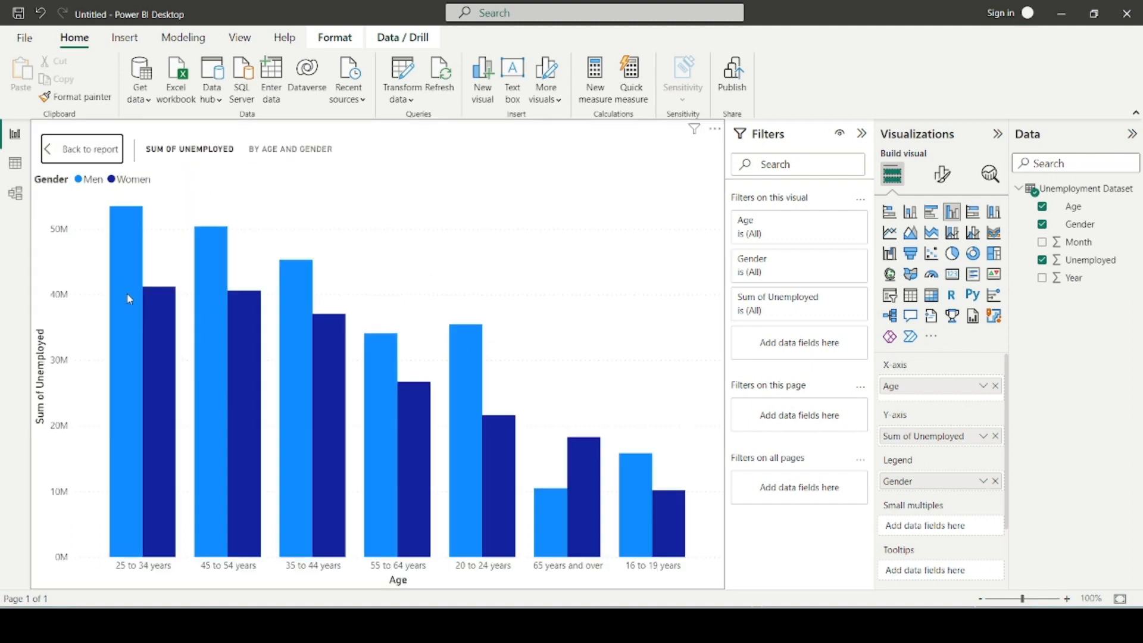
{"action": "mouse_move", "coordinate": [166, 304]}
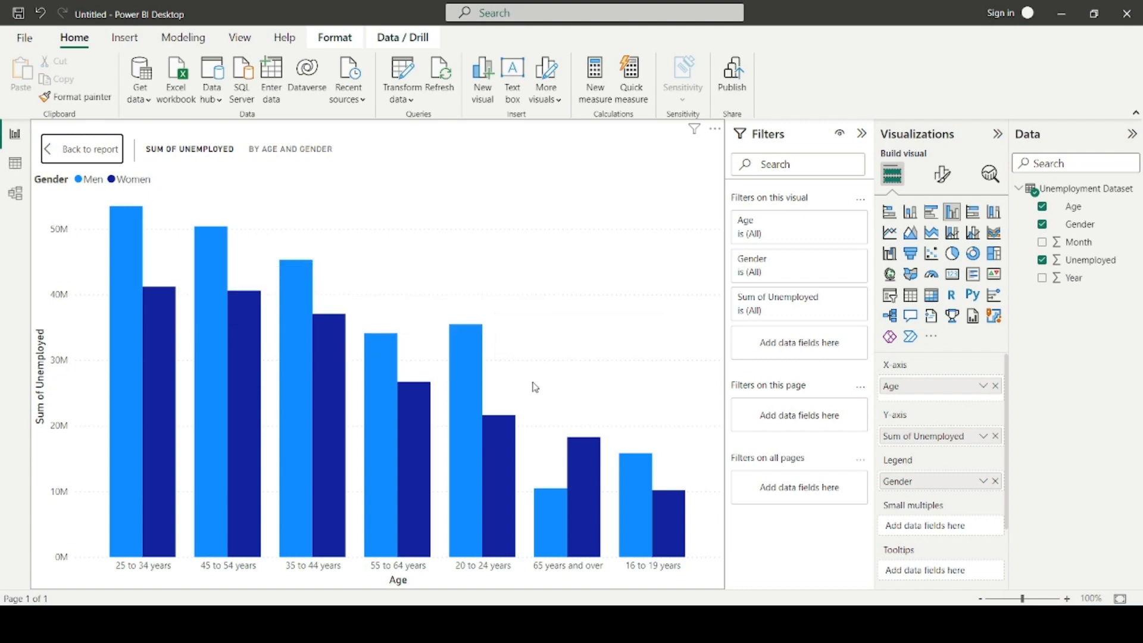
{"action": "left_click", "coordinate": [944, 177]}
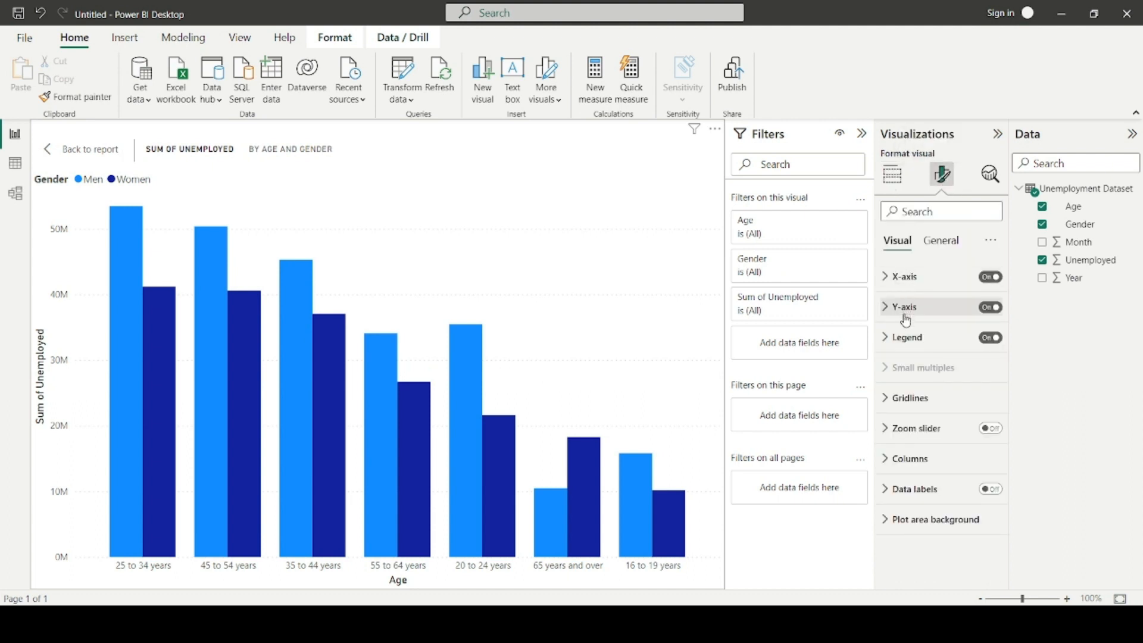
{"action": "left_click", "coordinate": [989, 489]}
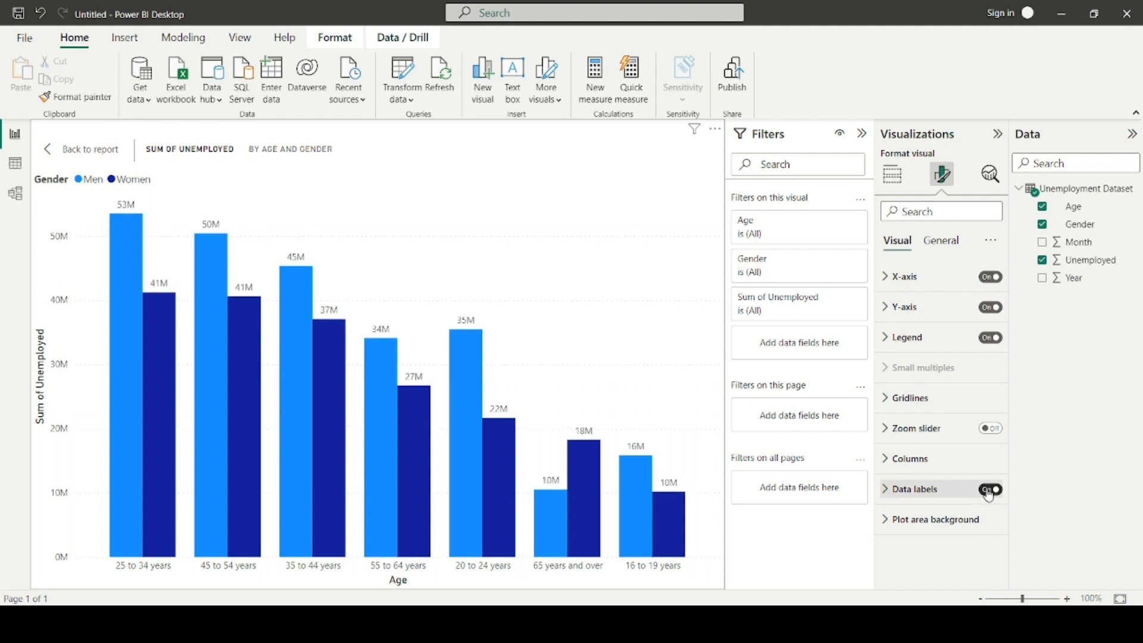
- Turn on a background for the chart's data labels and lower its transparency to nearly 0%
{"action": "left_click", "coordinate": [928, 489]}
{"action": "scroll", "coordinate": [937, 476], "scroll_direction": "down", "scroll_amount": 3}
{"action": "scroll", "coordinate": [940, 473], "scroll_direction": "down", "scroll_amount": 2}
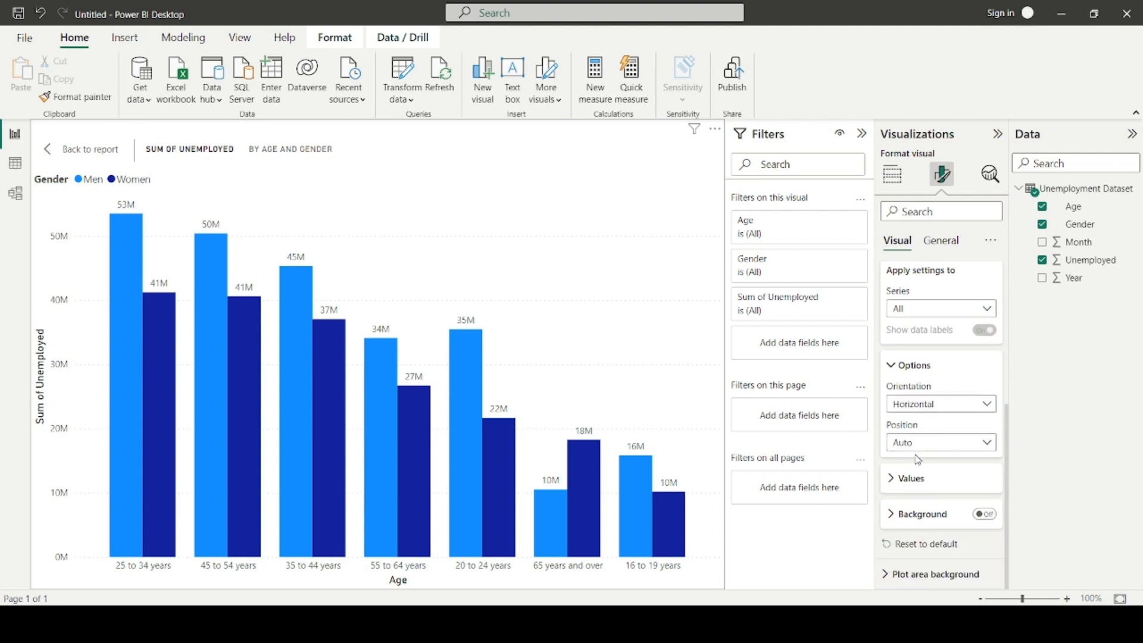
{"action": "left_click", "coordinate": [985, 516]}
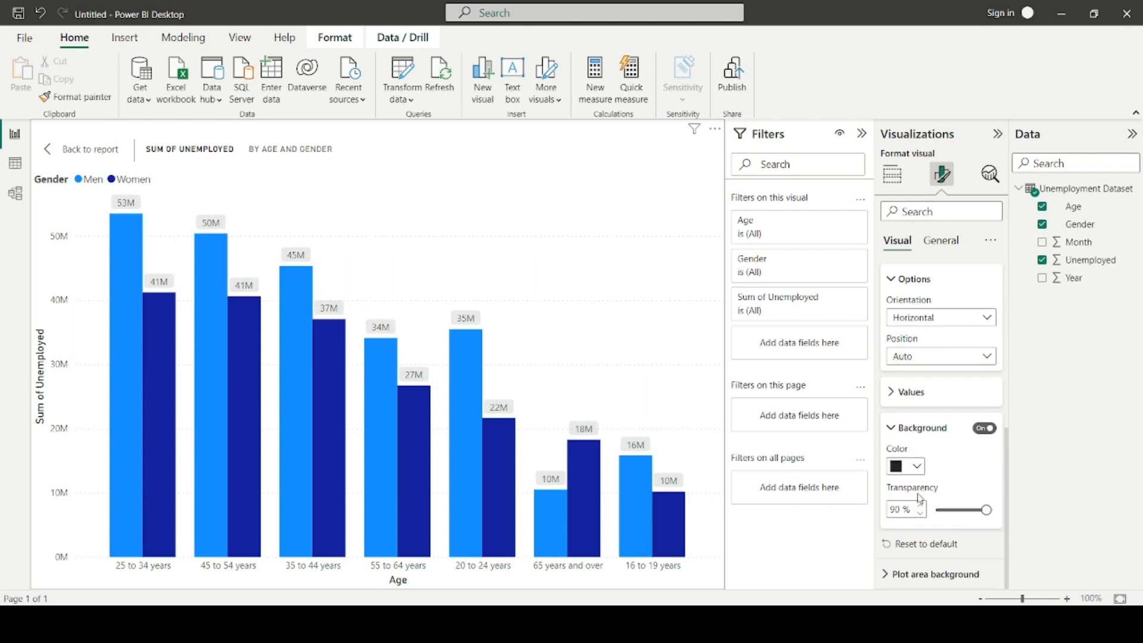
{"action": "left_click_drag", "start_coordinate": [952, 512], "coordinate": [933, 510]}
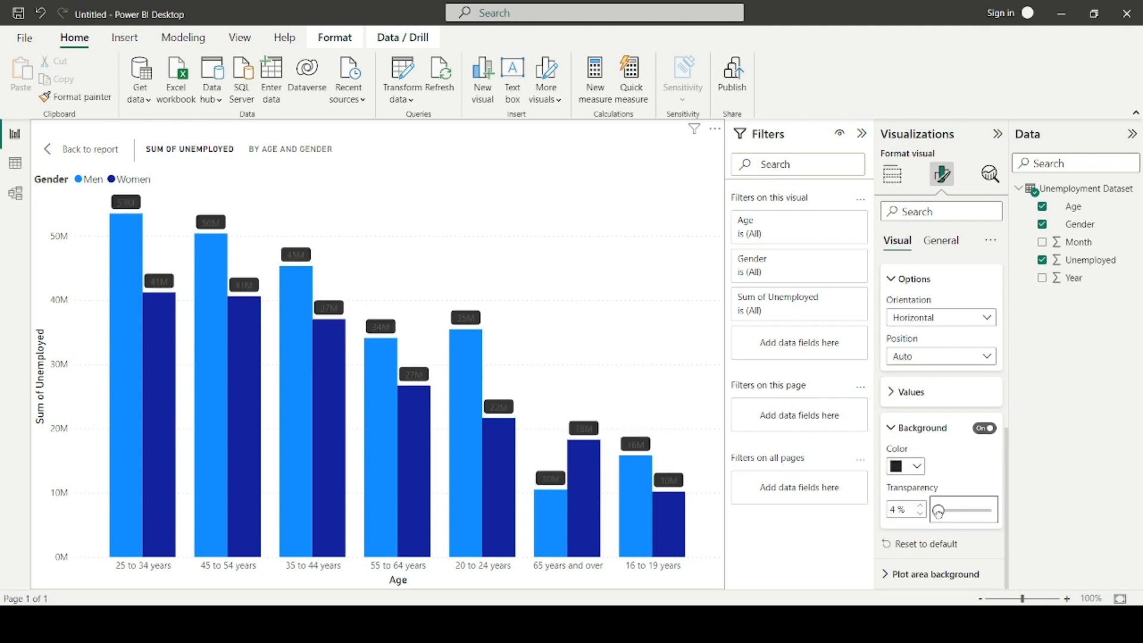
- Set the font color of the data label values to white and return to the chart's field settings
{"action": "left_click", "coordinate": [913, 395]}
{"action": "scroll", "coordinate": [920, 395], "scroll_direction": "down", "scroll_amount": 1}
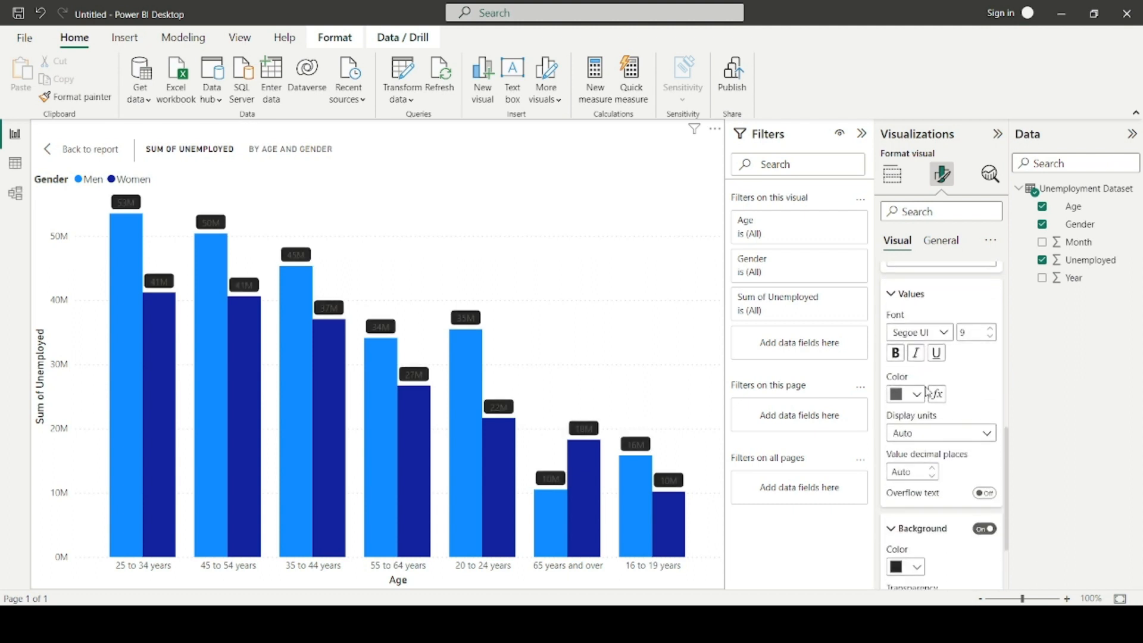
{"action": "left_click", "coordinate": [917, 395]}
{"action": "left_click", "coordinate": [905, 331]}
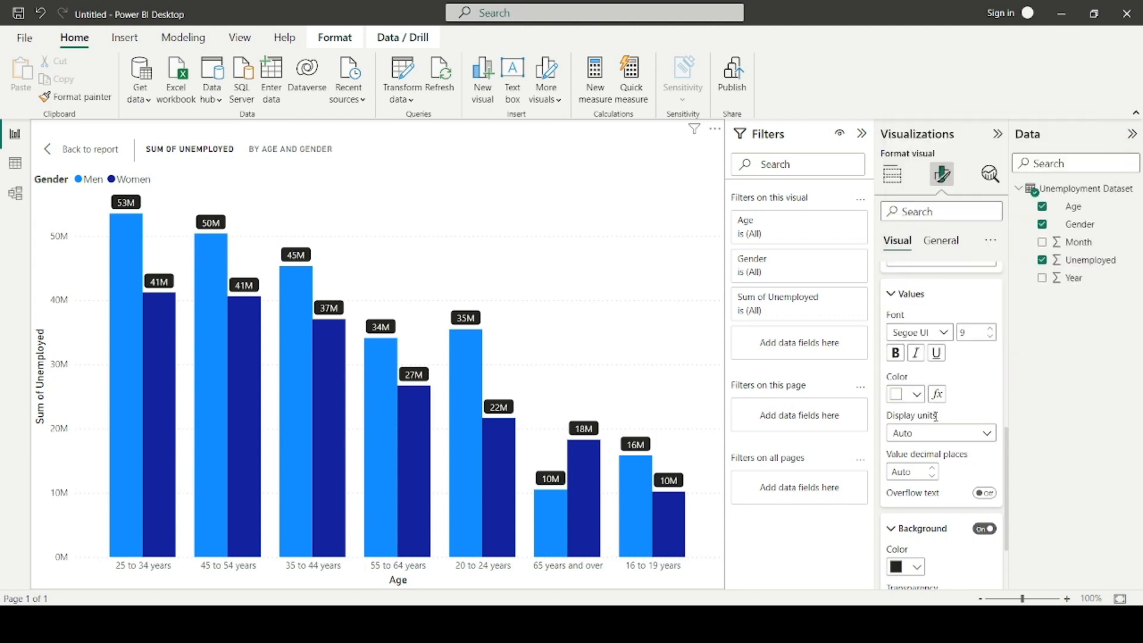
{"action": "scroll", "coordinate": [928, 411], "scroll_direction": "up", "scroll_amount": 3}
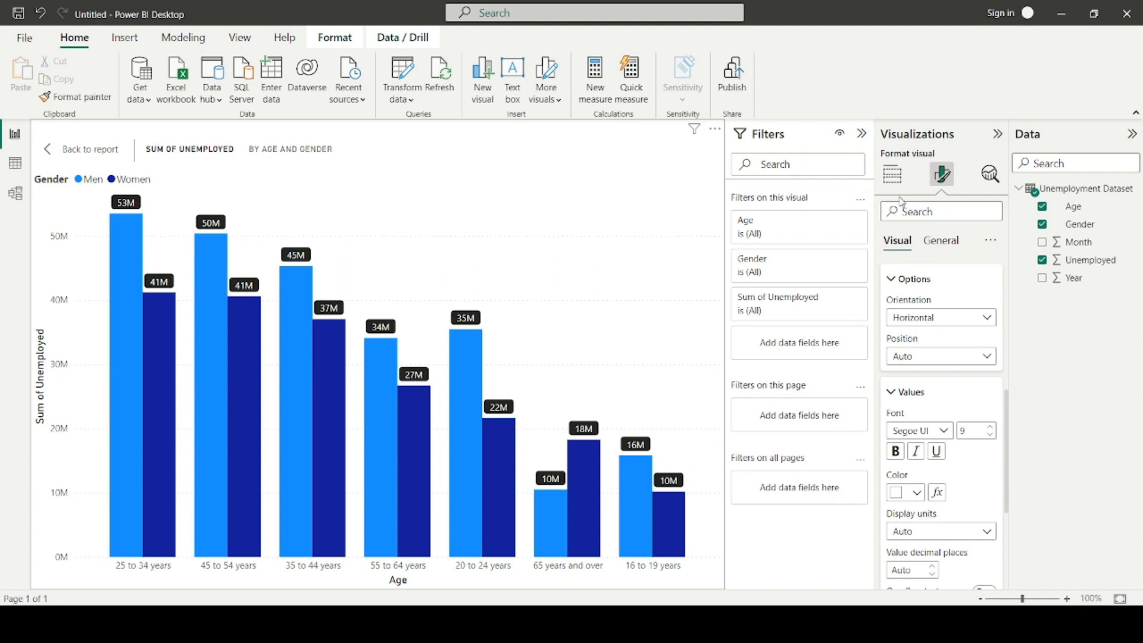
{"action": "left_click", "coordinate": [892, 175]}
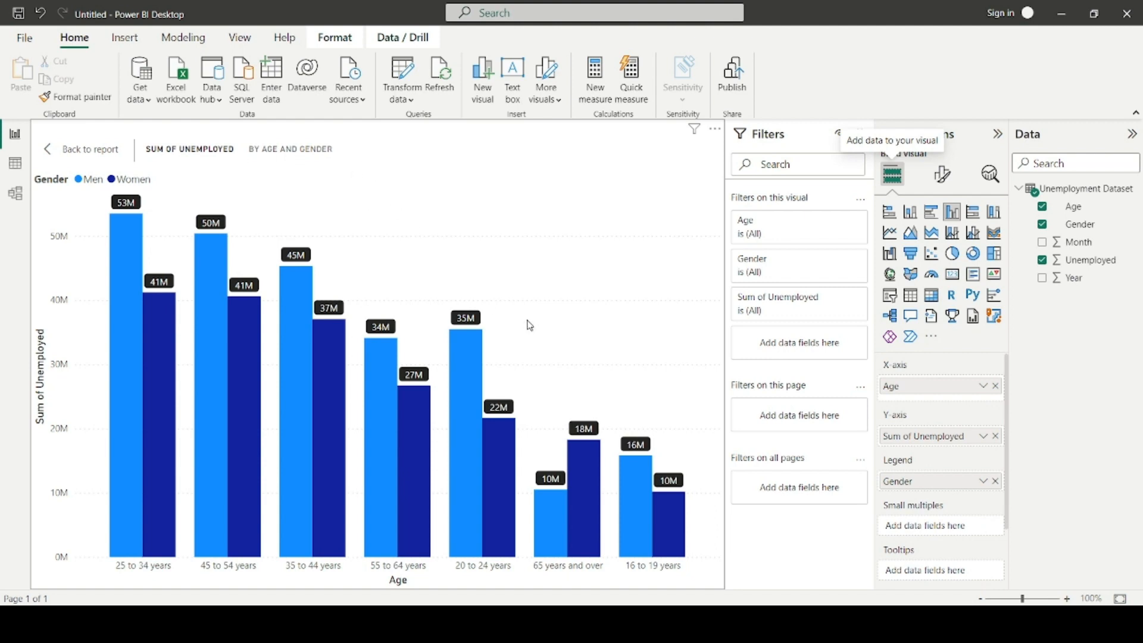
- Following the Objectives notes, rename the chart's Y-axis field to Total People Unemployed and return to the report page
{"action": "left_click", "coordinate": [597, 621]}
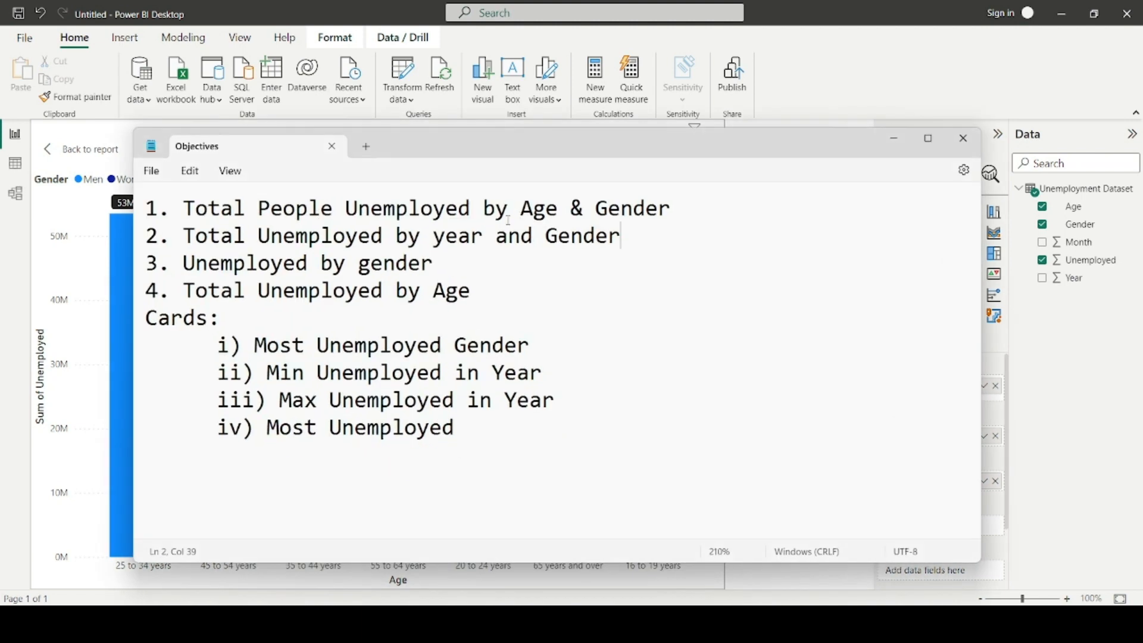
{"action": "left_click", "coordinate": [94, 280]}
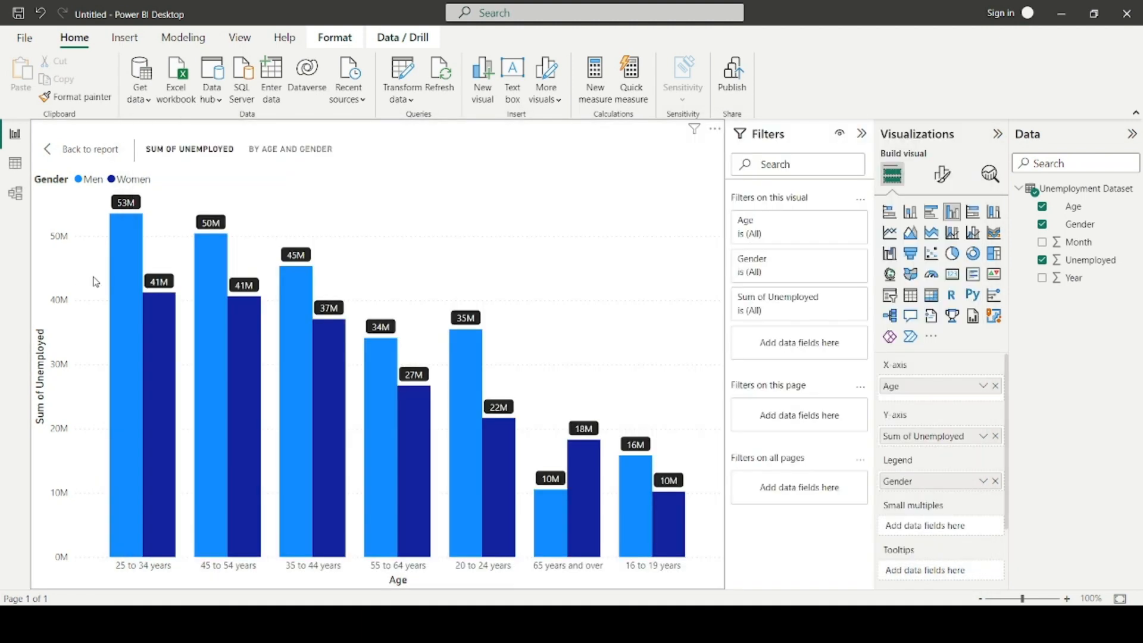
{"action": "double_click", "coordinate": [917, 437]}
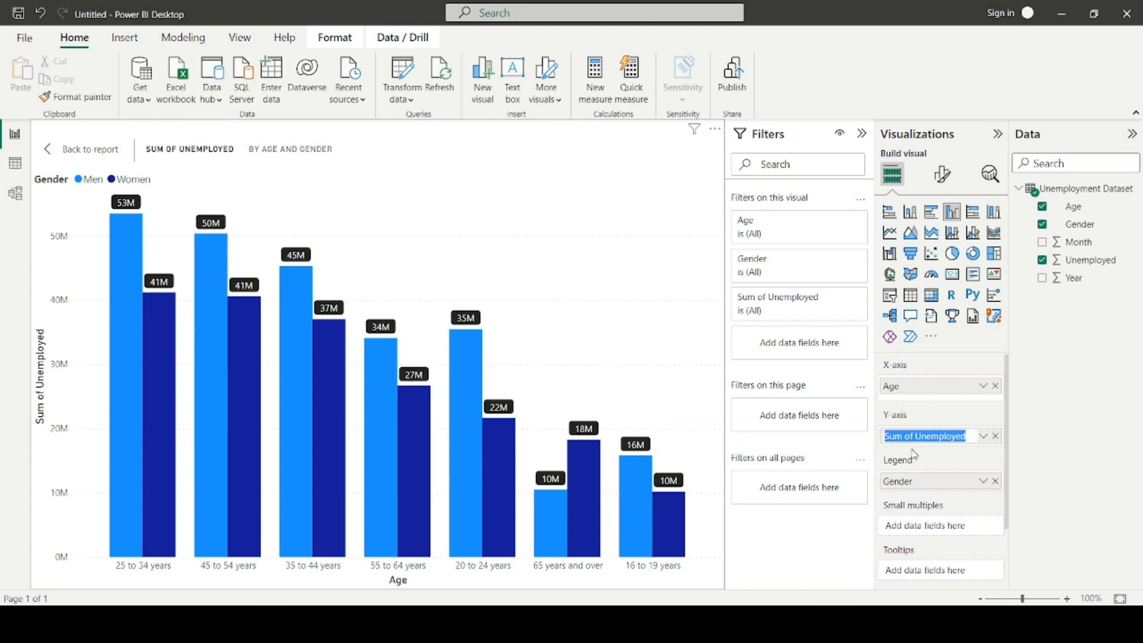
{"action": "left_click", "coordinate": [917, 438]}
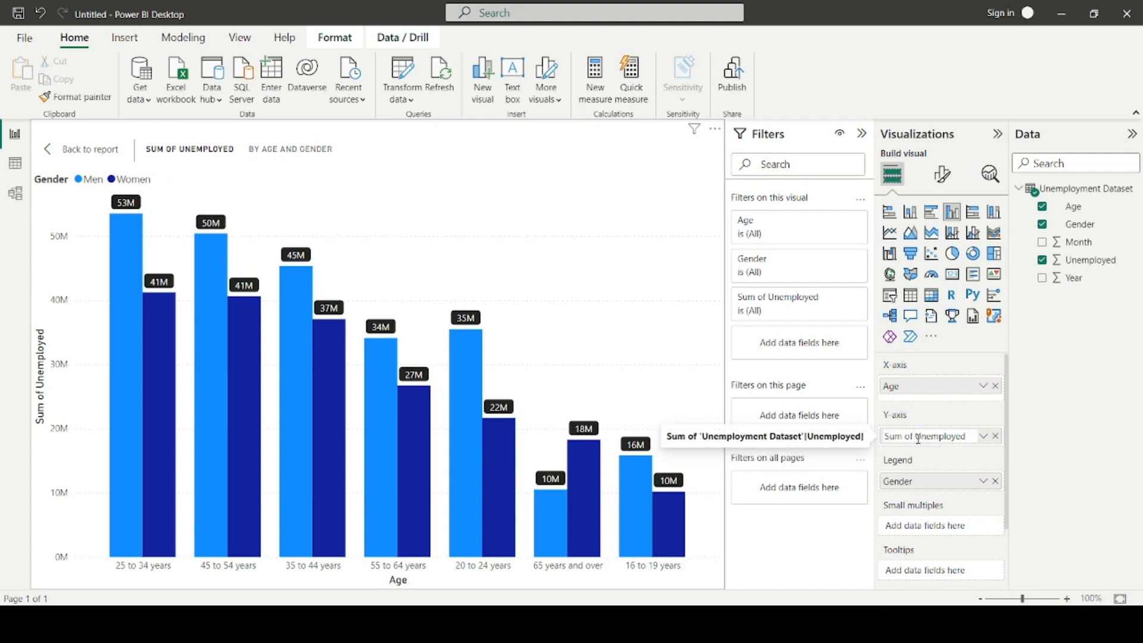
{"action": "key", "text": "BackSpace"}
{"action": "key", "text": "BackSpace"}
{"action": "key", "text": "BackSpace"}
{"action": "key", "text": "BackSpace"}
{"action": "key", "text": "BackSpace"}
{"action": "key", "text": "BackSpace"}
{"action": "key", "text": "BackSpace"}
{"action": "type", "text": "Total People"}
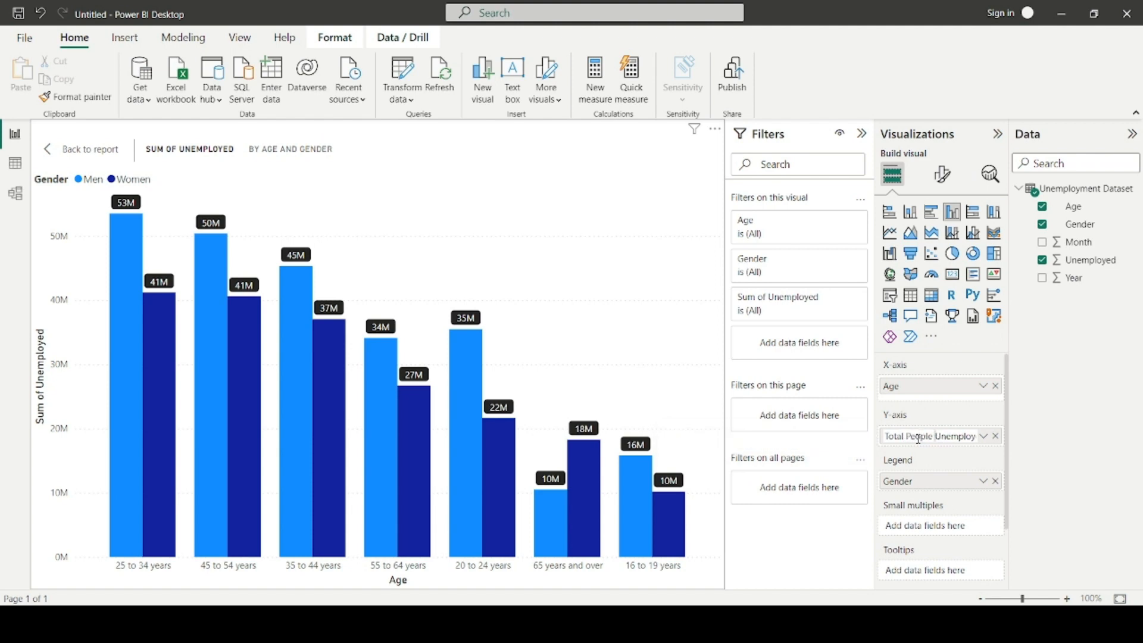
{"action": "key", "text": "Return"}
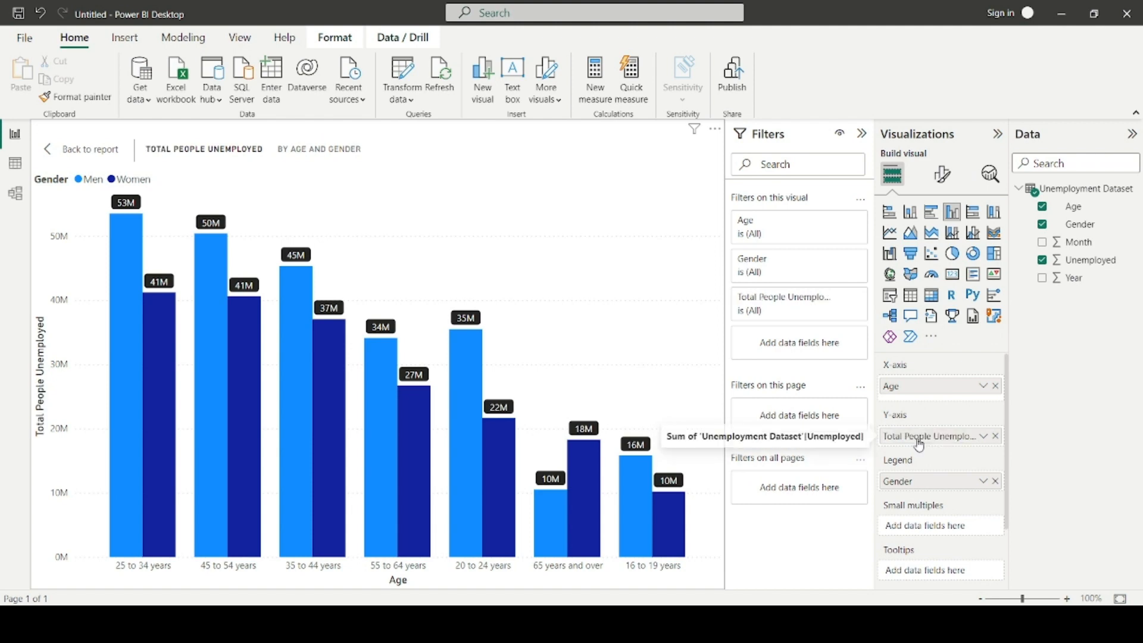
{"action": "left_click", "coordinate": [75, 152]}
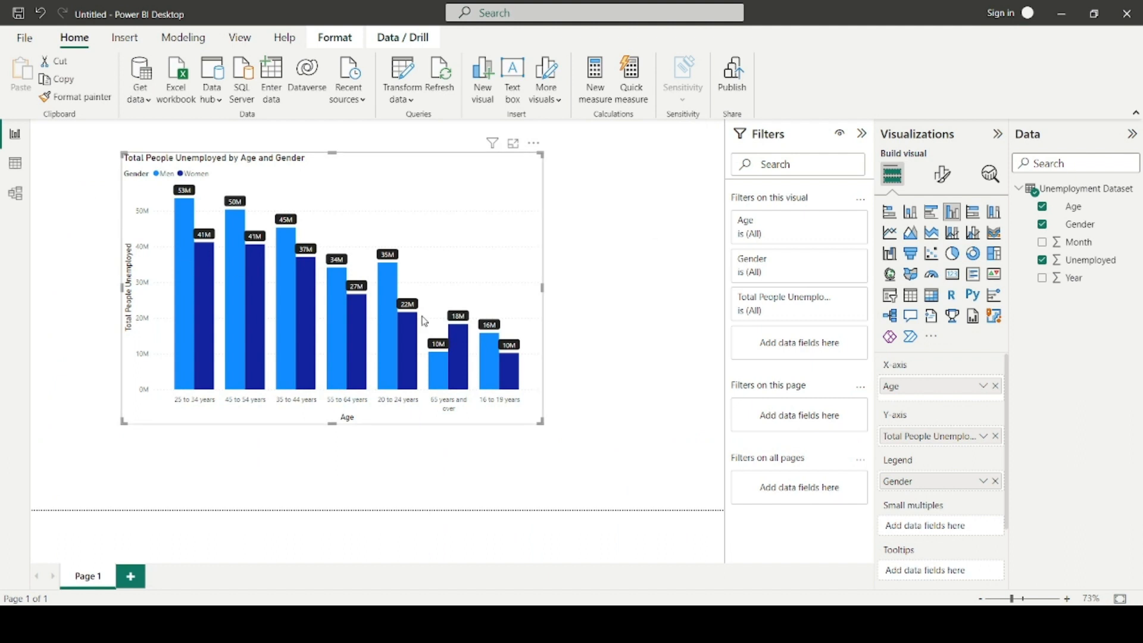
- Shrink the clustered column chart and place it in the upper-left corner of the report page
{"action": "left_click_drag", "start_coordinate": [541, 421], "coordinate": [495, 386]}
{"action": "left_click_drag", "start_coordinate": [438, 217], "coordinate": [331, 179]}
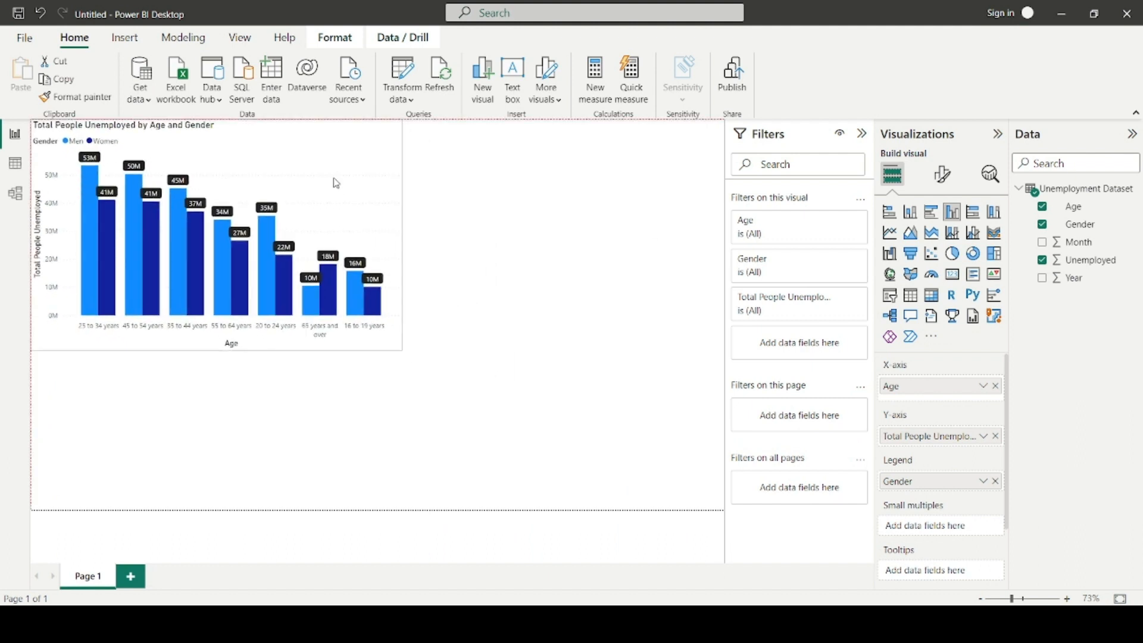
{"action": "left_click", "coordinate": [527, 319]}
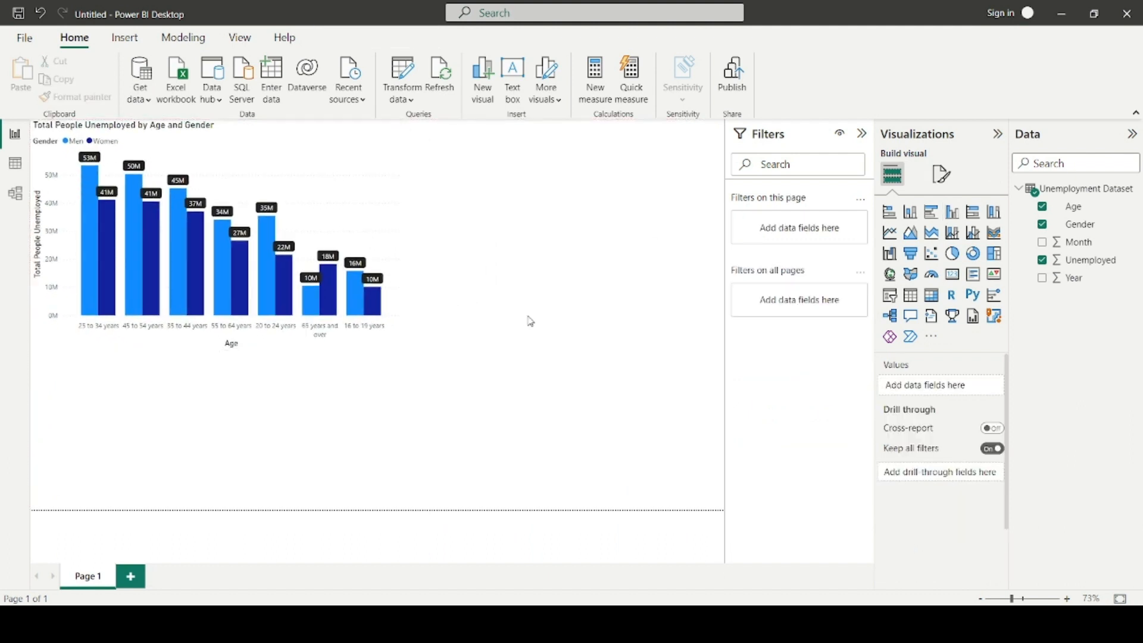
{"action": "left_click", "coordinate": [392, 246]}
{"action": "left_click_drag", "start_coordinate": [399, 349], "coordinate": [331, 302]}
{"action": "left_click", "coordinate": [444, 348]}
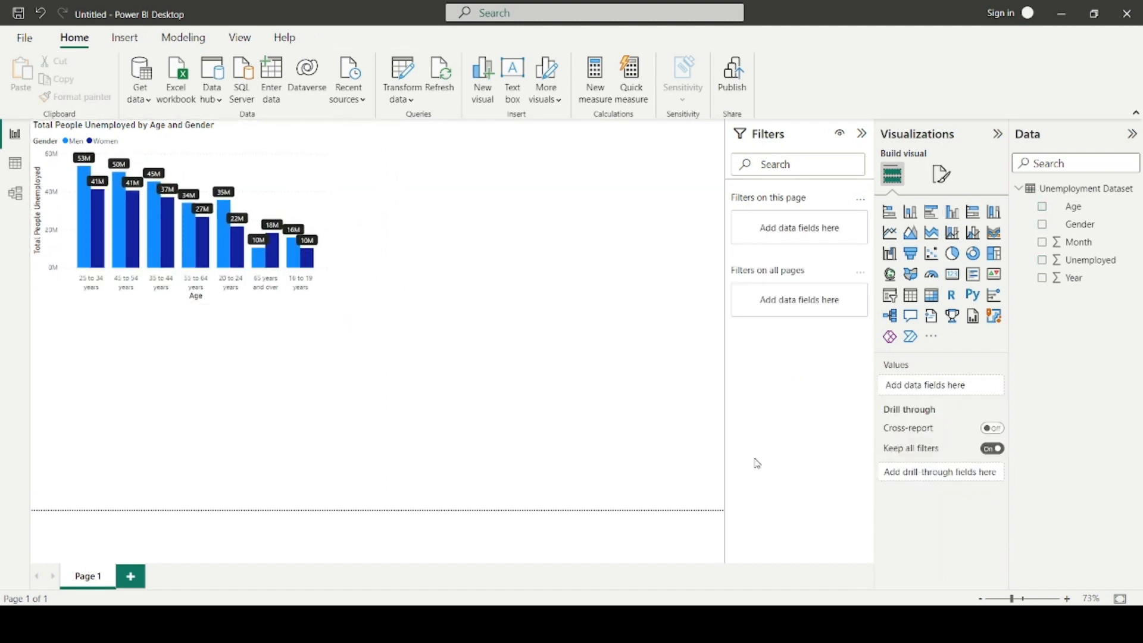
- Review the second objective, Total Unemployed by year and Gender, in the Objectives notes and return to the report
{"action": "left_click", "coordinate": [594, 624]}
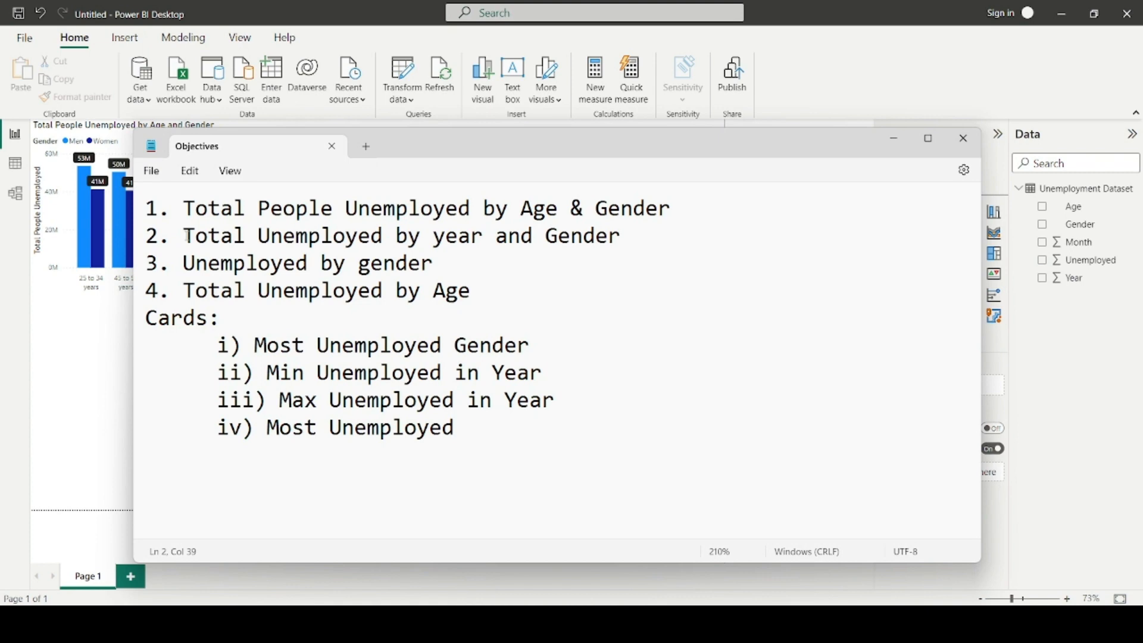
{"action": "left_click_drag", "start_coordinate": [184, 235], "coordinate": [642, 243]}
{"action": "left_click", "coordinate": [661, 283]}
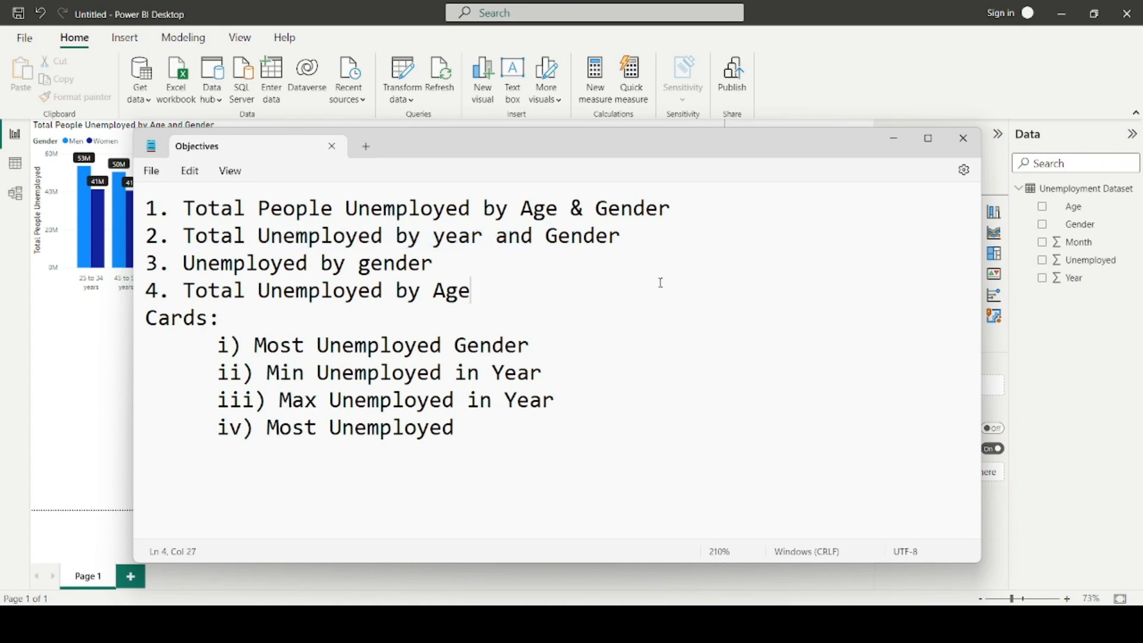
{"action": "left_click", "coordinate": [911, 141]}
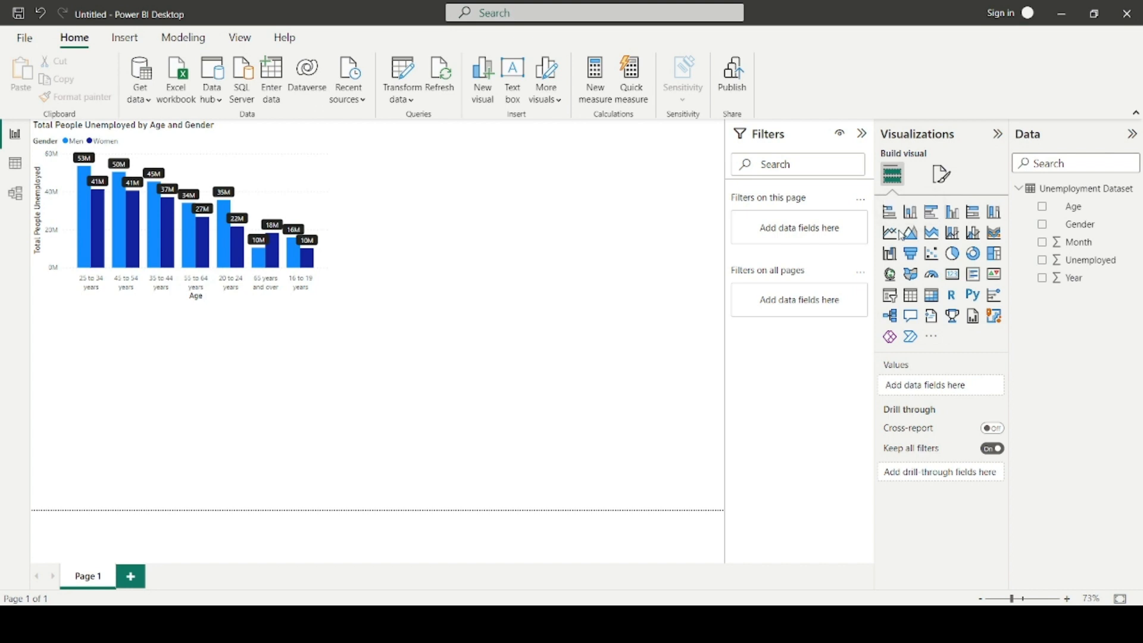
- Add a line chart beside the column chart with Year on the X-axis and the sum of Unemployed on the Y-axis
{"action": "left_click", "coordinate": [899, 237]}
{"action": "left_click_drag", "start_coordinate": [274, 375], "coordinate": [624, 303]}
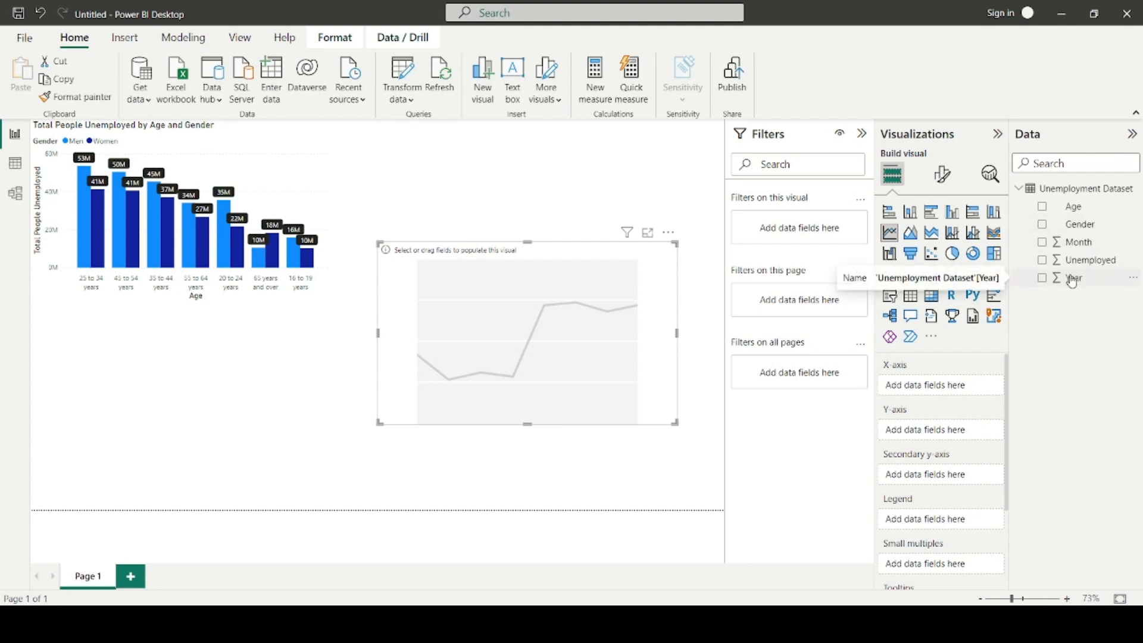
{"action": "left_click_drag", "start_coordinate": [1072, 280], "coordinate": [936, 384]}
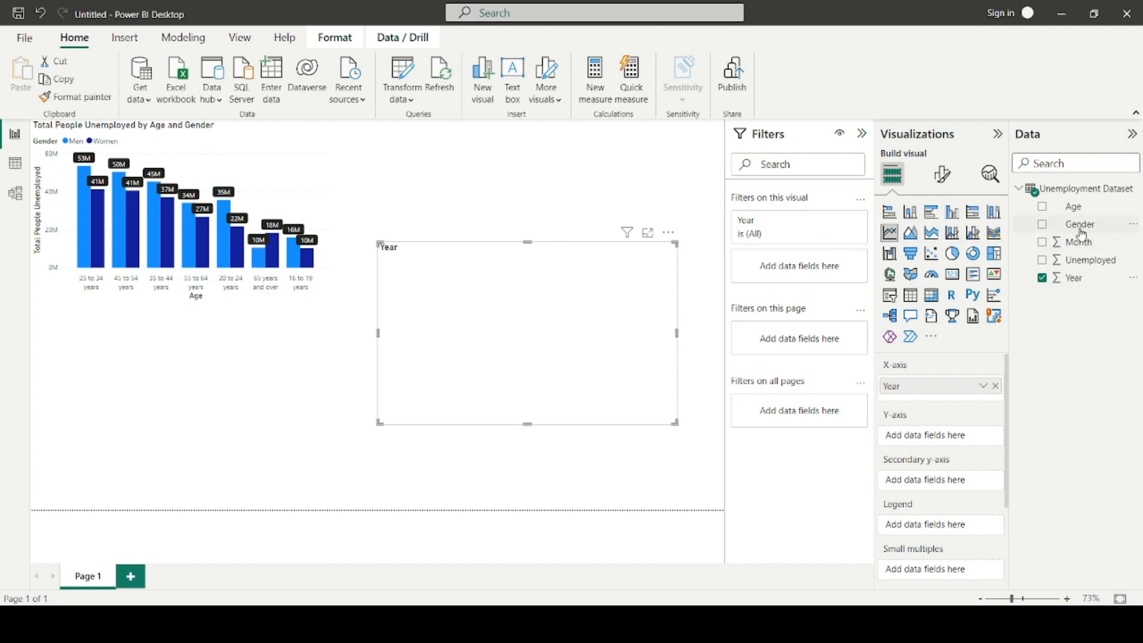
{"action": "left_click_drag", "start_coordinate": [1081, 233], "coordinate": [950, 437]}
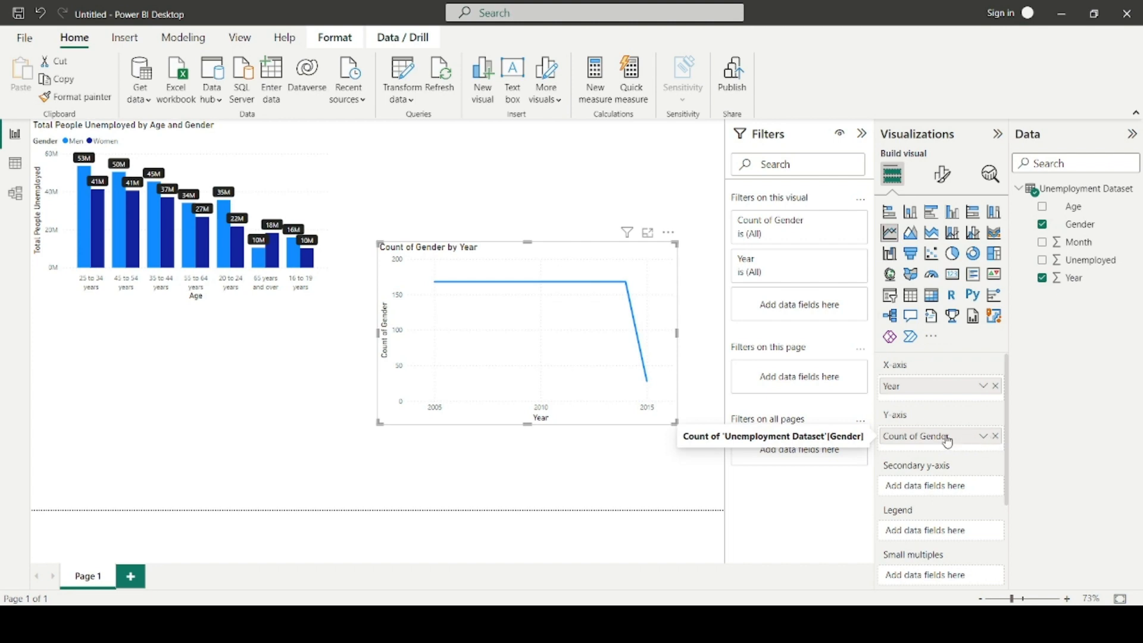
{"action": "left_click", "coordinate": [996, 436]}
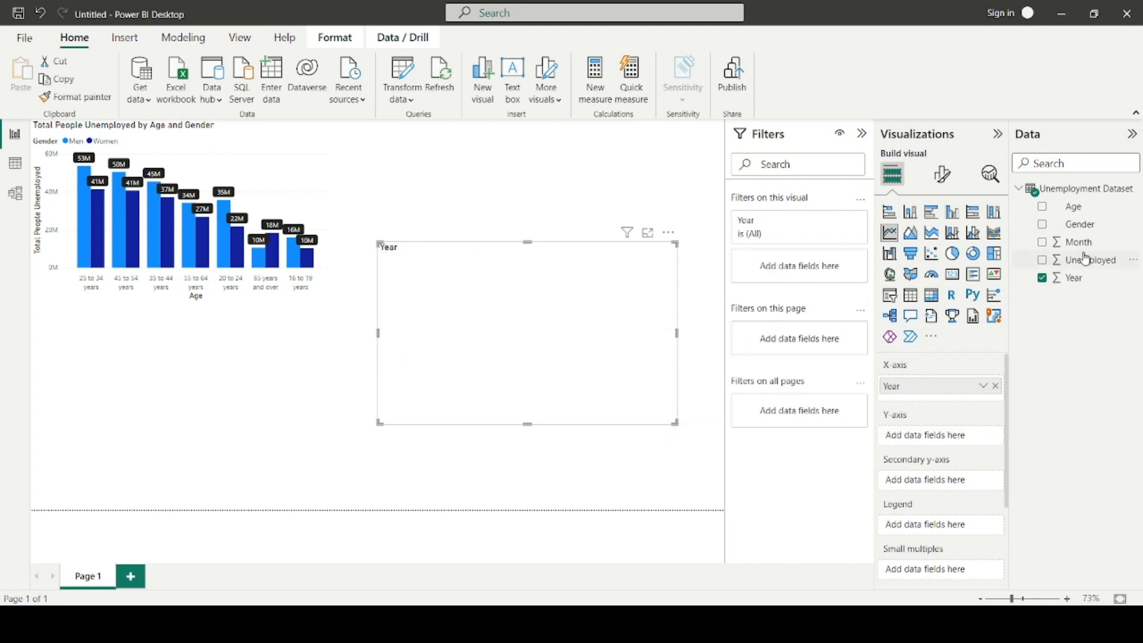
{"action": "left_click_drag", "start_coordinate": [1087, 259], "coordinate": [964, 442]}
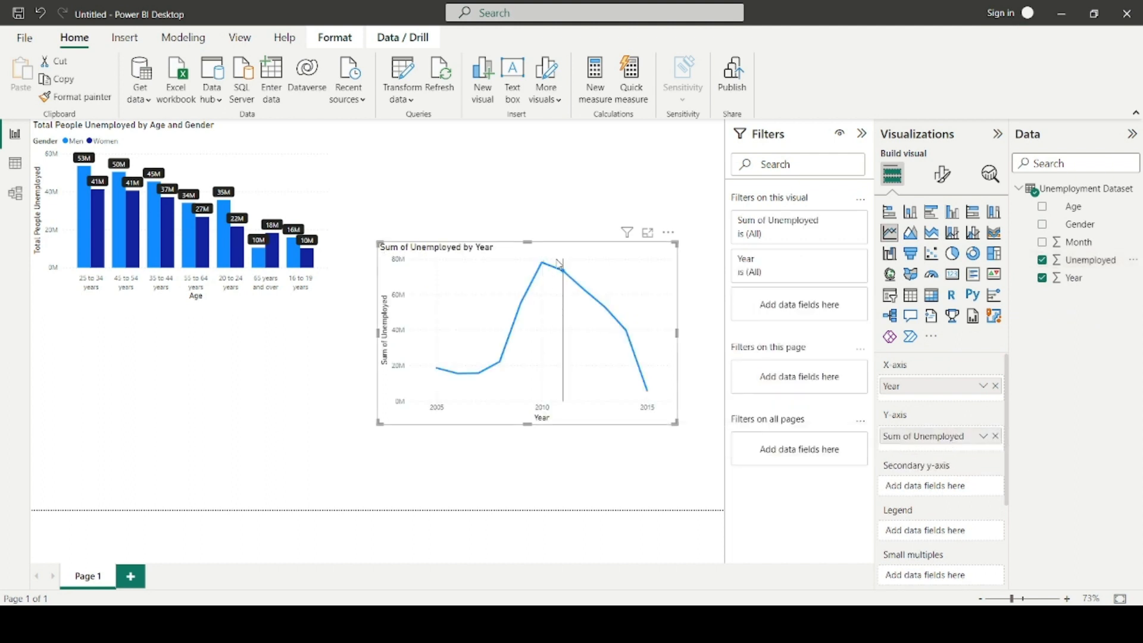
{"action": "left_click_drag", "start_coordinate": [559, 263], "coordinate": [565, 225]}
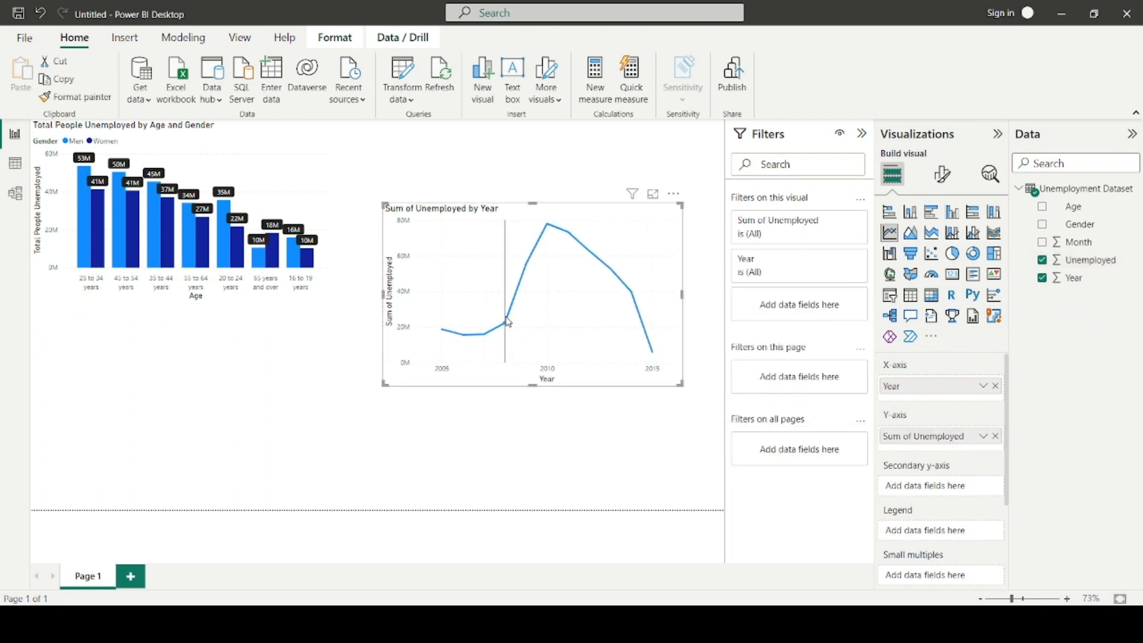
- Show the line chart in focus mode and split it by Gender using the legend
{"action": "left_click", "coordinate": [653, 196]}
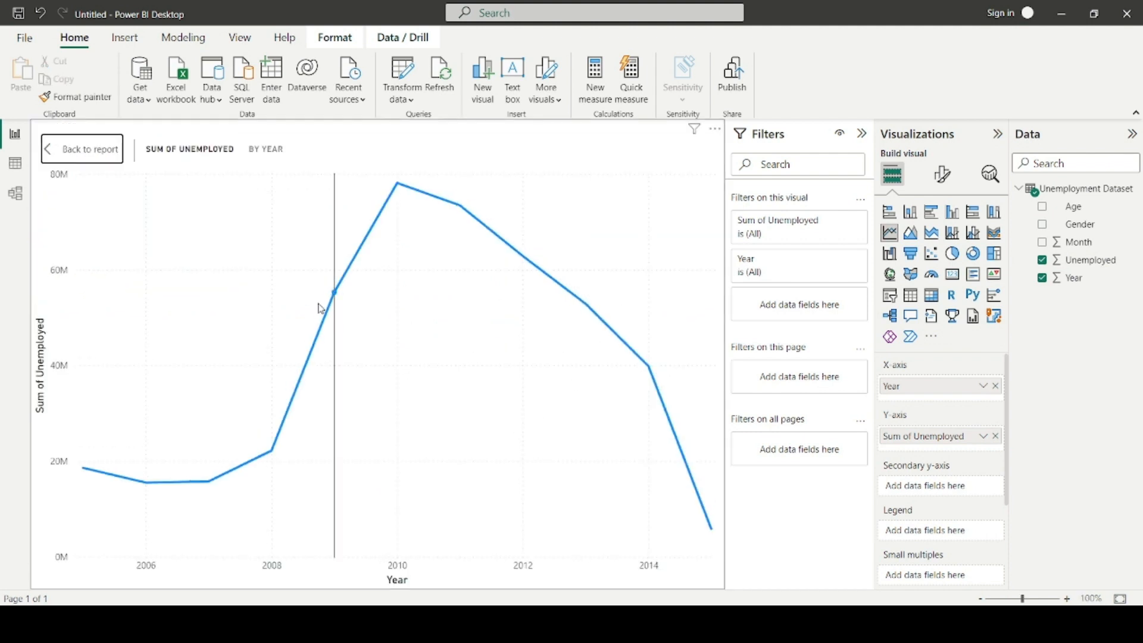
{"action": "mouse_move", "coordinate": [332, 294]}
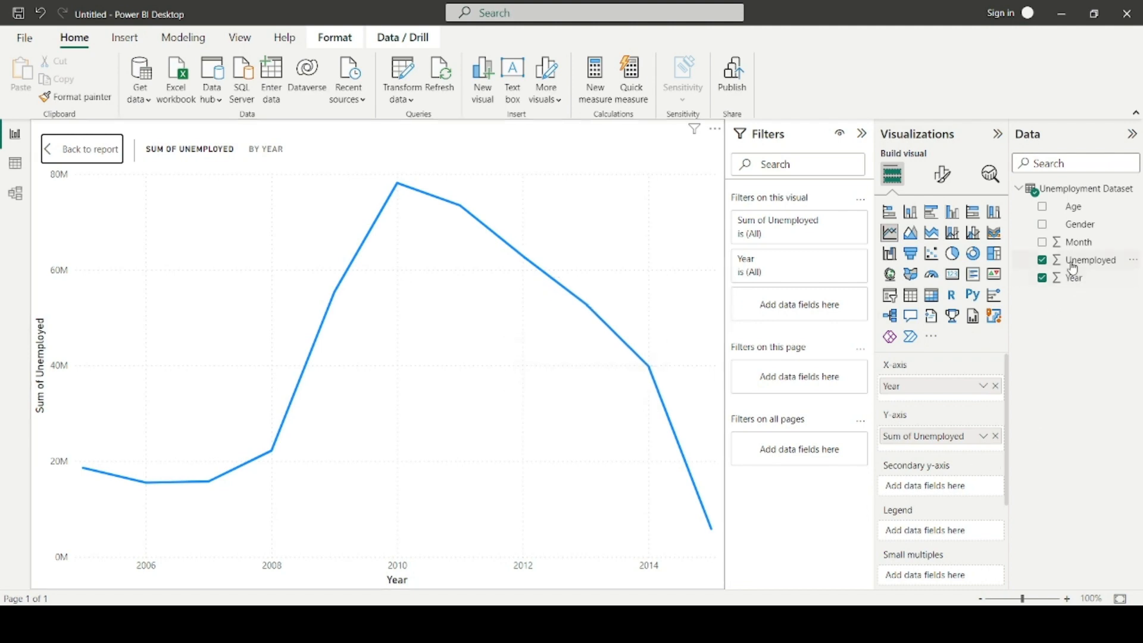
{"action": "left_click_drag", "start_coordinate": [1071, 231], "coordinate": [957, 530]}
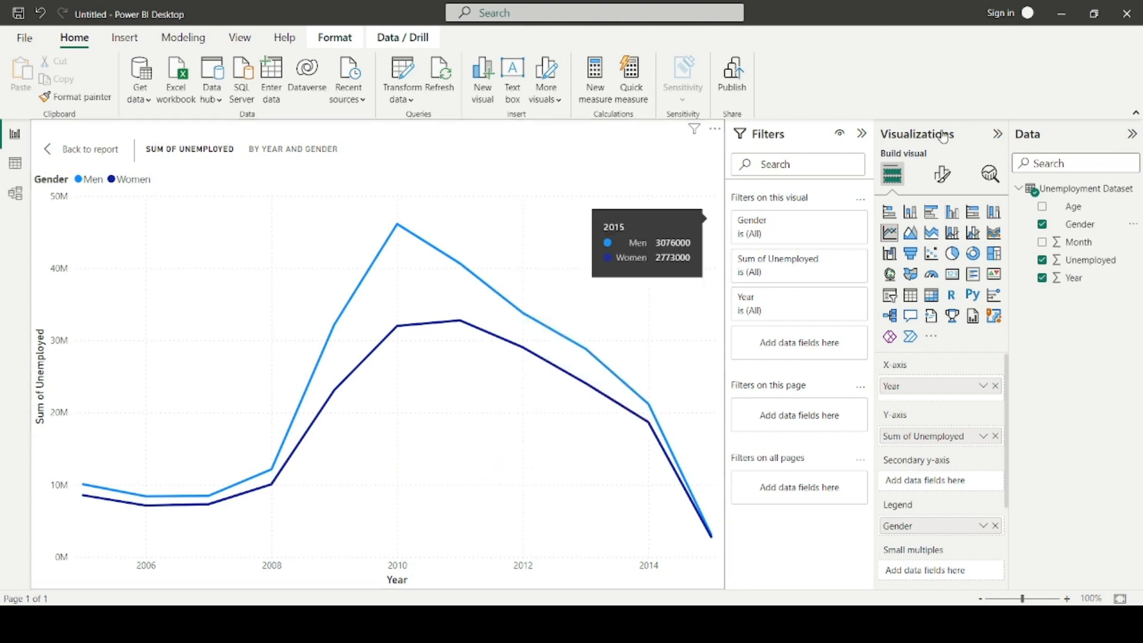
- Turn on data labels for the line chart, keeping their position on Auto
{"action": "left_click", "coordinate": [942, 176]}
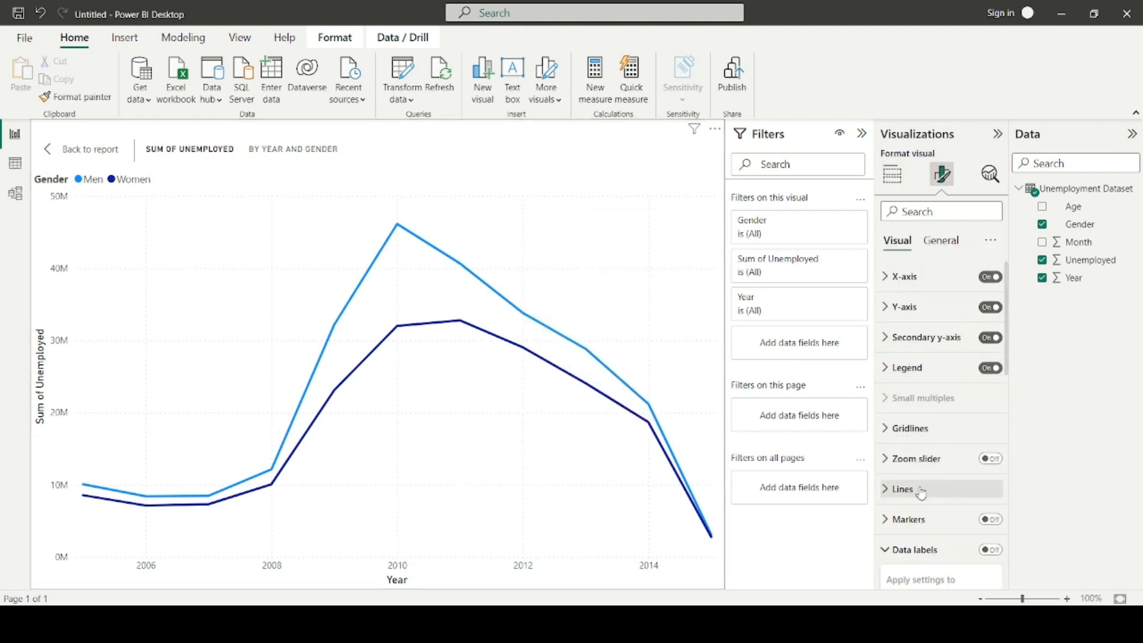
{"action": "left_click", "coordinate": [995, 550]}
{"action": "scroll", "coordinate": [995, 550], "scroll_direction": "down", "scroll_amount": 3}
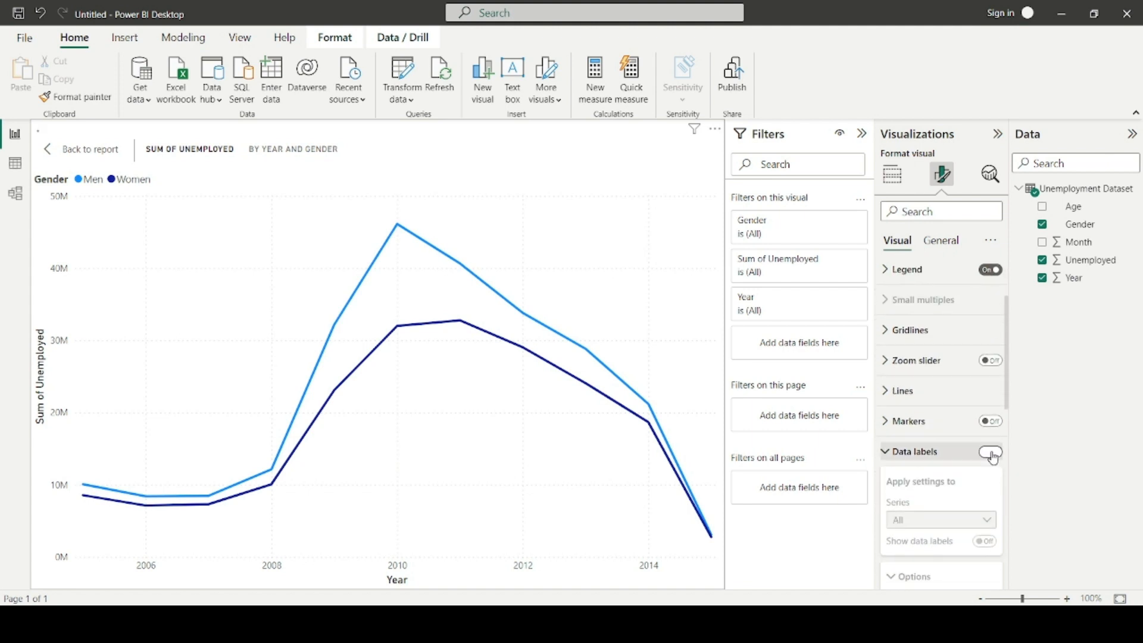
{"action": "scroll", "coordinate": [971, 470], "scroll_direction": "down", "scroll_amount": 3}
{"action": "left_click", "coordinate": [964, 468]}
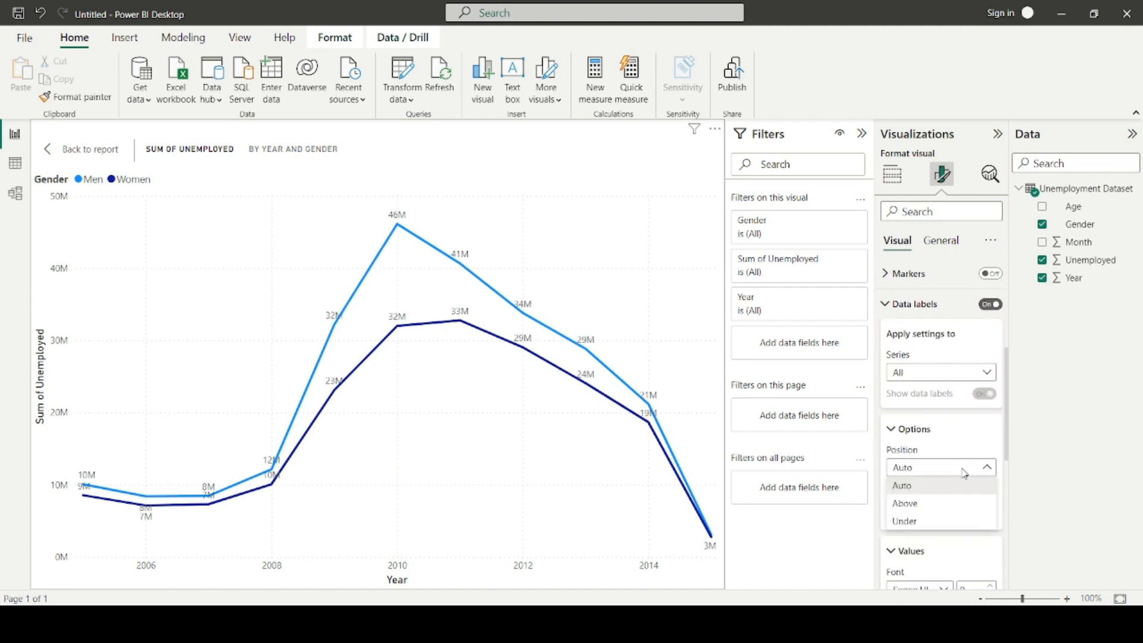
{"action": "left_click", "coordinate": [1007, 447]}
- Set the font color of the line chart's data label values to white
{"action": "scroll", "coordinate": [976, 369], "scroll_direction": "down", "scroll_amount": 3}
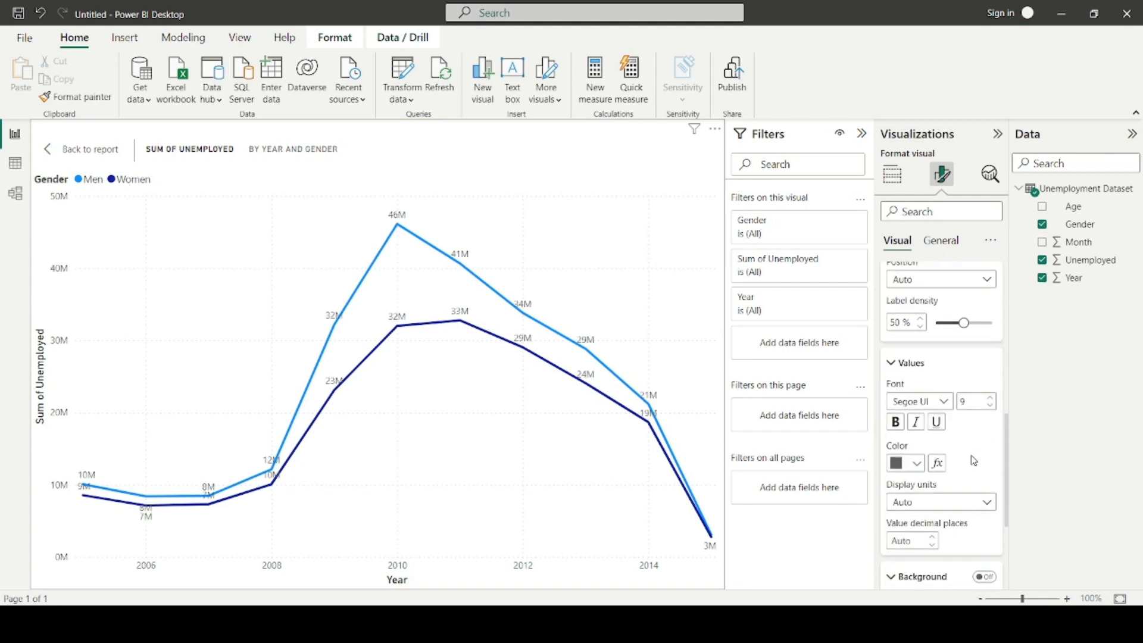
{"action": "scroll", "coordinate": [938, 392], "scroll_direction": "up", "scroll_amount": 1}
{"action": "scroll", "coordinate": [920, 521], "scroll_direction": "down", "scroll_amount": 1}
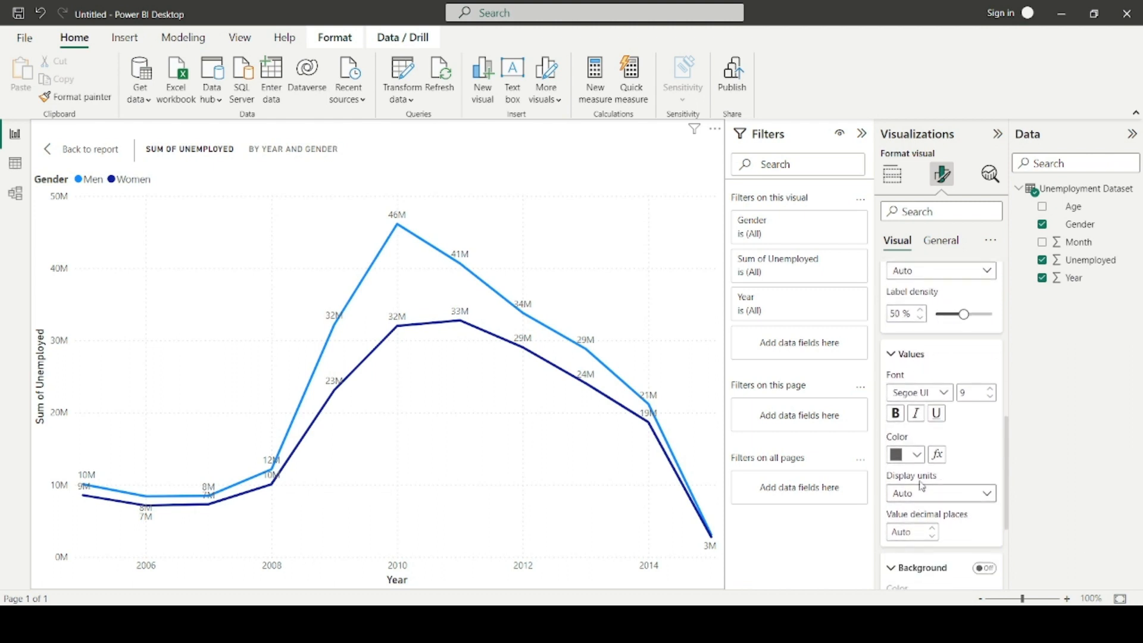
{"action": "left_click", "coordinate": [924, 463]}
{"action": "left_click", "coordinate": [906, 202]}
- Turn on a background for the line chart's data labels and set its transparency to 8%
{"action": "scroll", "coordinate": [921, 397], "scroll_direction": "down", "scroll_amount": 2}
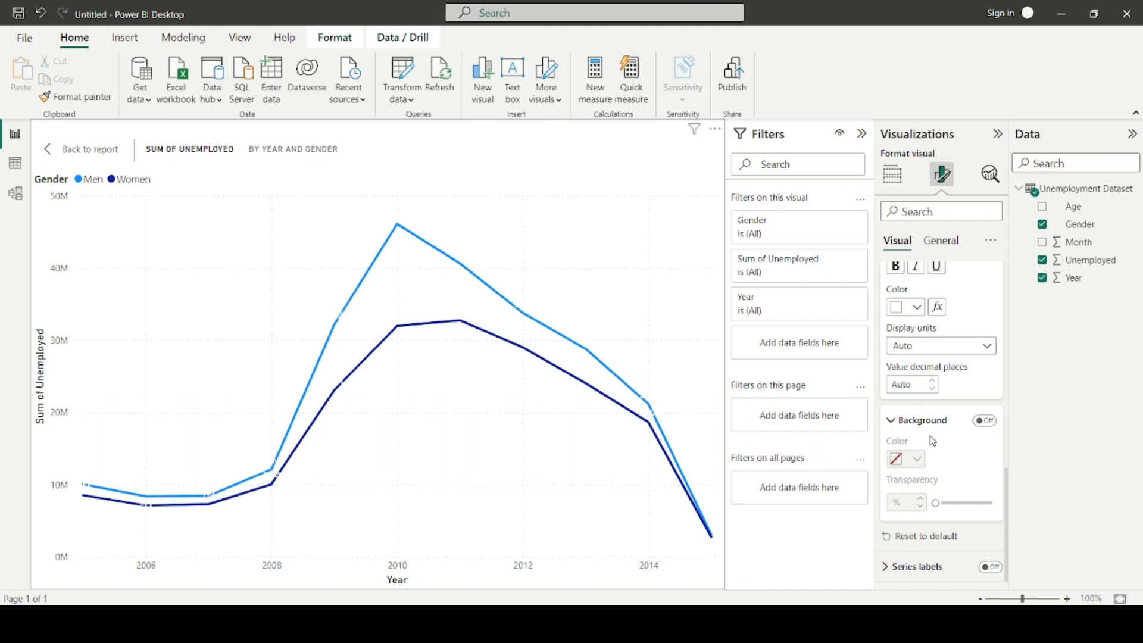
{"action": "scroll", "coordinate": [933, 442], "scroll_direction": "down", "scroll_amount": 1}
{"action": "left_click", "coordinate": [984, 398]}
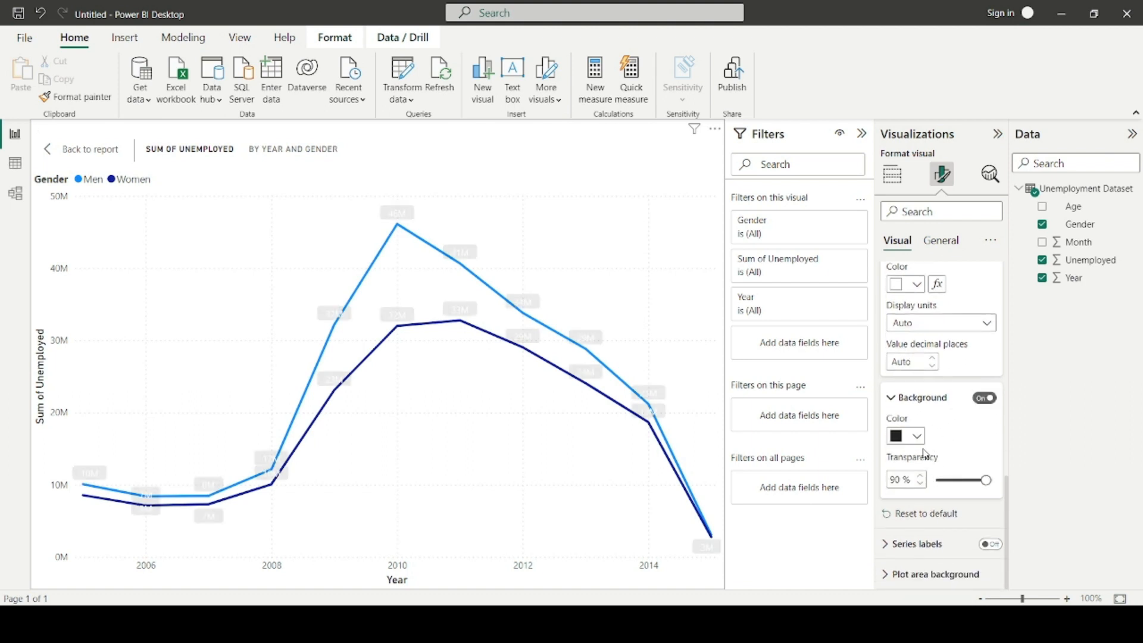
{"action": "left_click_drag", "start_coordinate": [987, 480], "coordinate": [941, 480]}
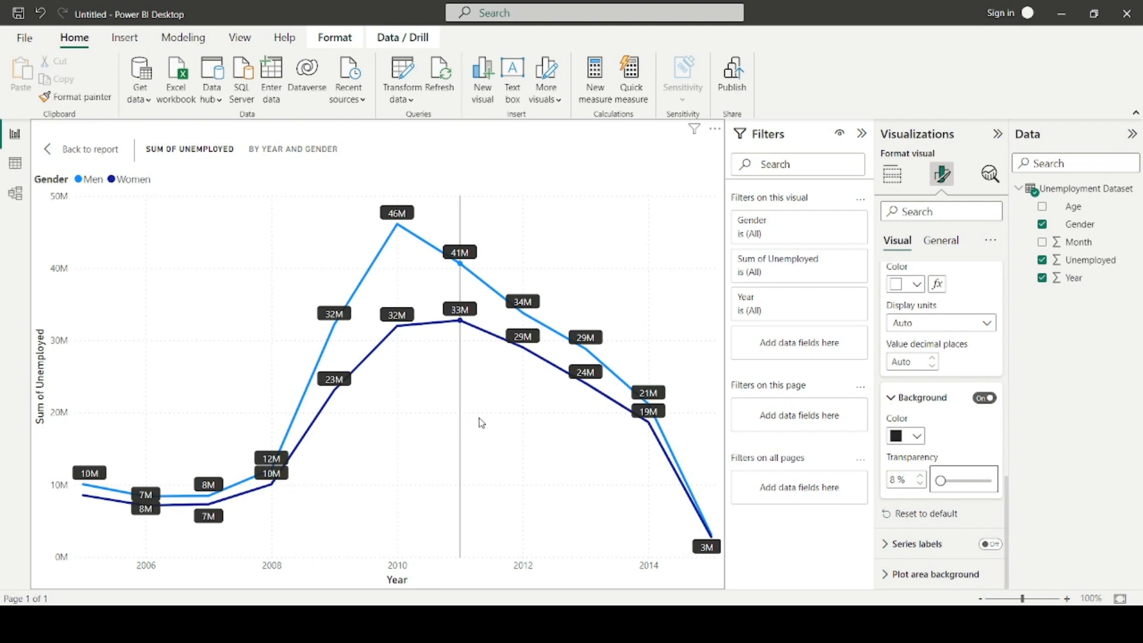
- Following the Objectives notes, rename the line chart's Y-axis field to Total Unemployed and return to the report page
{"action": "left_click", "coordinate": [888, 179]}
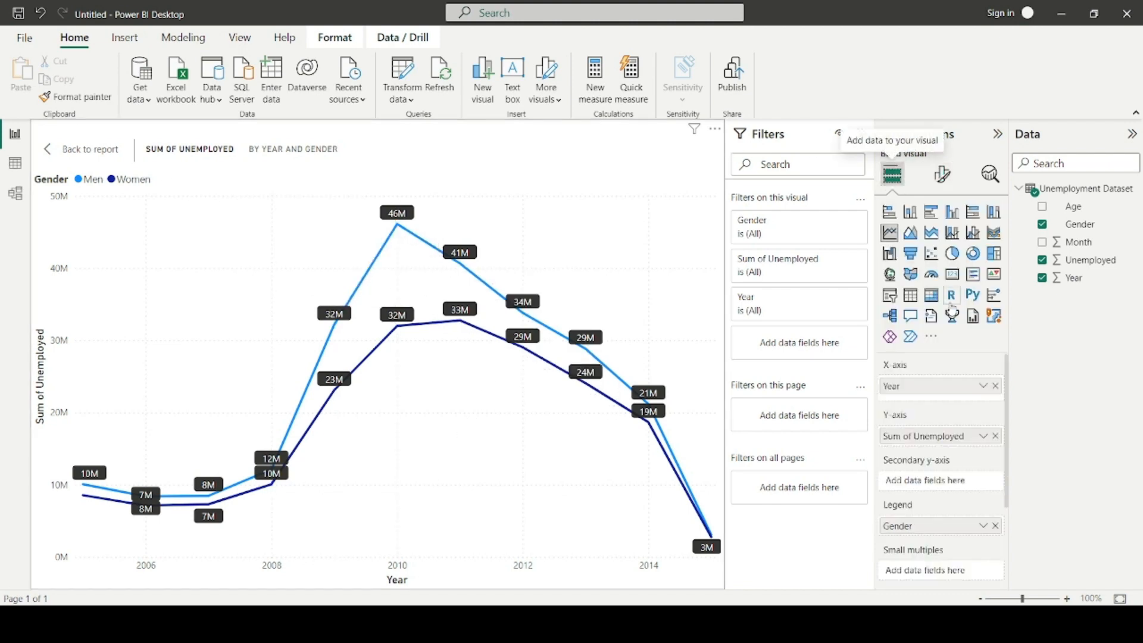
{"action": "left_click", "coordinate": [918, 391]}
{"action": "double_click", "coordinate": [928, 437]}
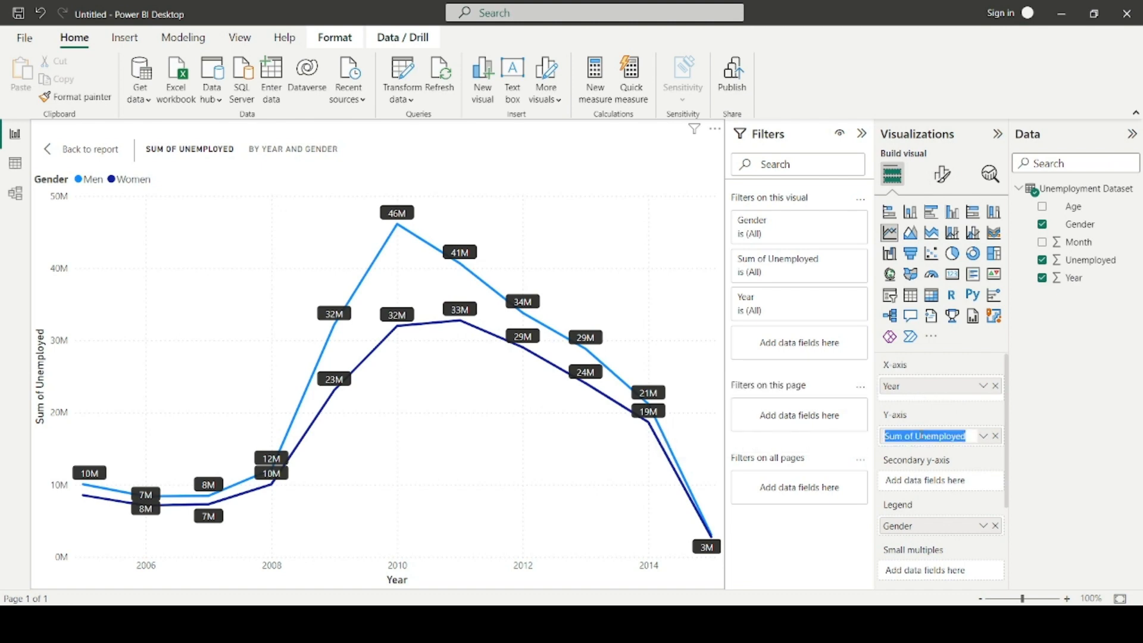
{"action": "left_click", "coordinate": [911, 437]}
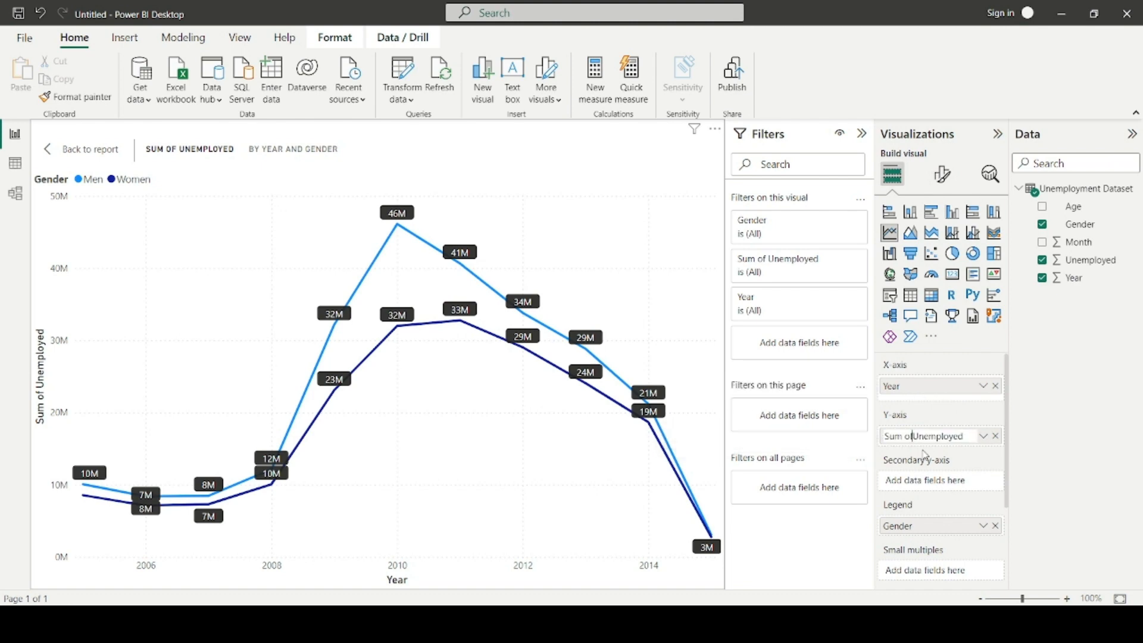
{"action": "key", "text": "BackSpace"}
{"action": "key", "text": "BackSpace"}
{"action": "key", "text": "BackSpace"}
{"action": "key", "text": "BackSpace"}
{"action": "key", "text": "BackSpace"}
{"action": "key", "text": "BackSpace"}
{"action": "key", "text": "BackSpace"}
{"action": "key", "text": "Return"}
{"action": "key", "text": "alt+Tab"}
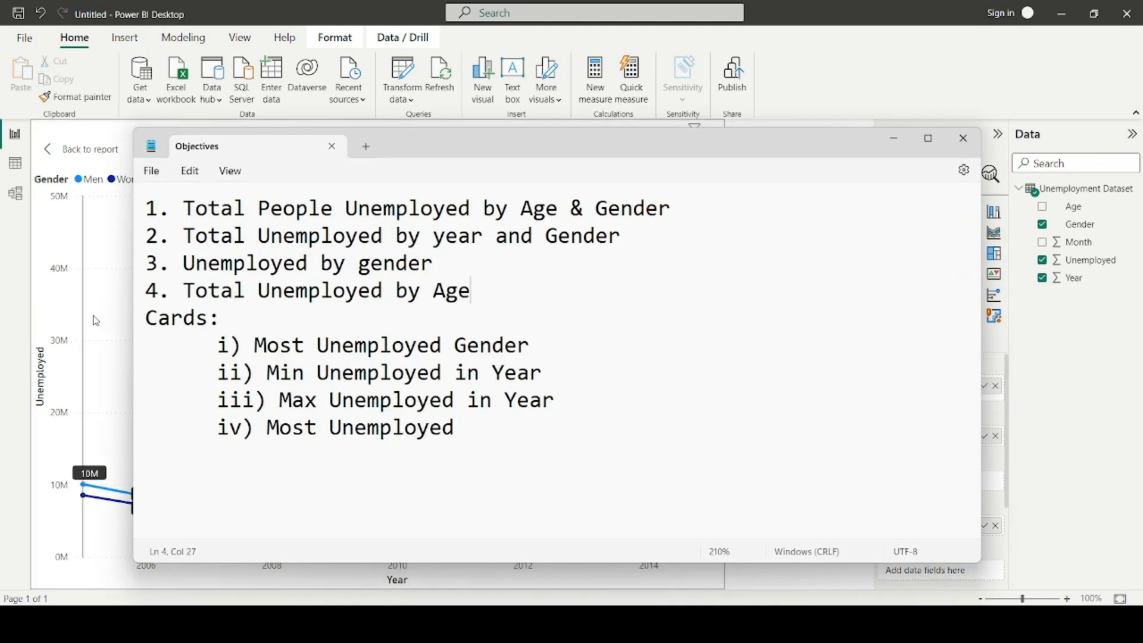
{"action": "key", "text": "alt+Tab"}
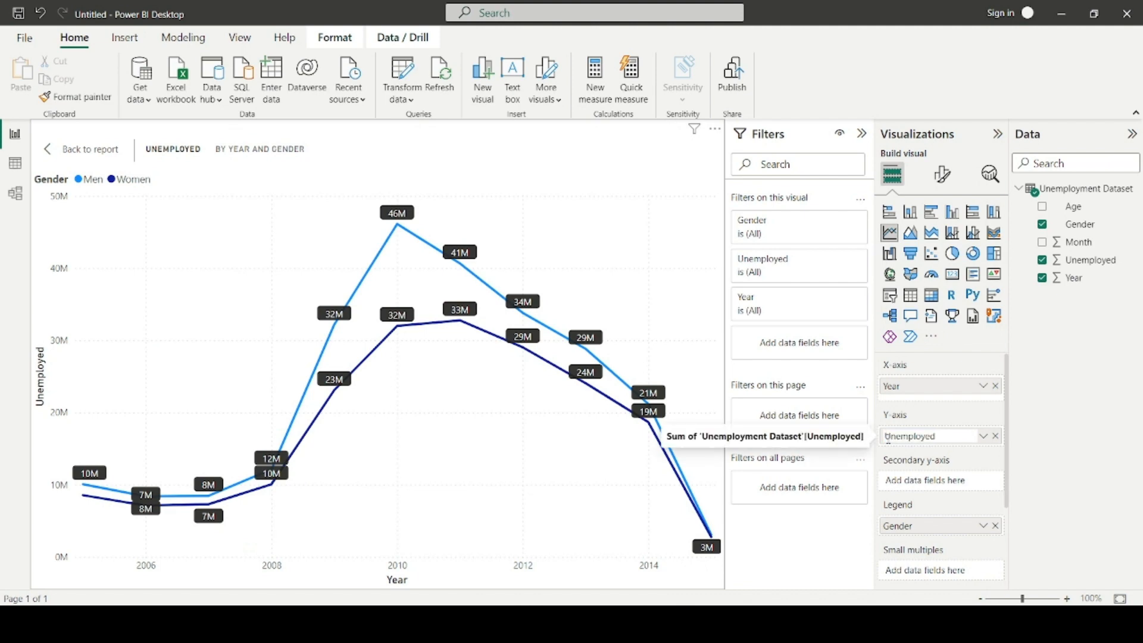
{"action": "type", "text": "Total"}
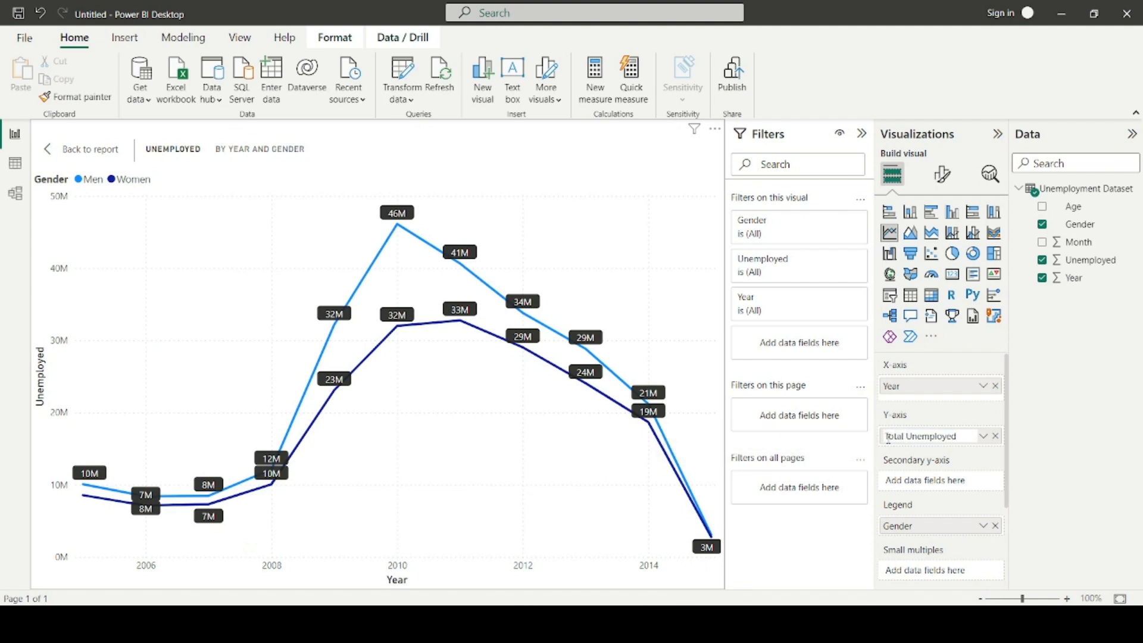
{"action": "key", "text": "Return"}
{"action": "left_click", "coordinate": [92, 149]}
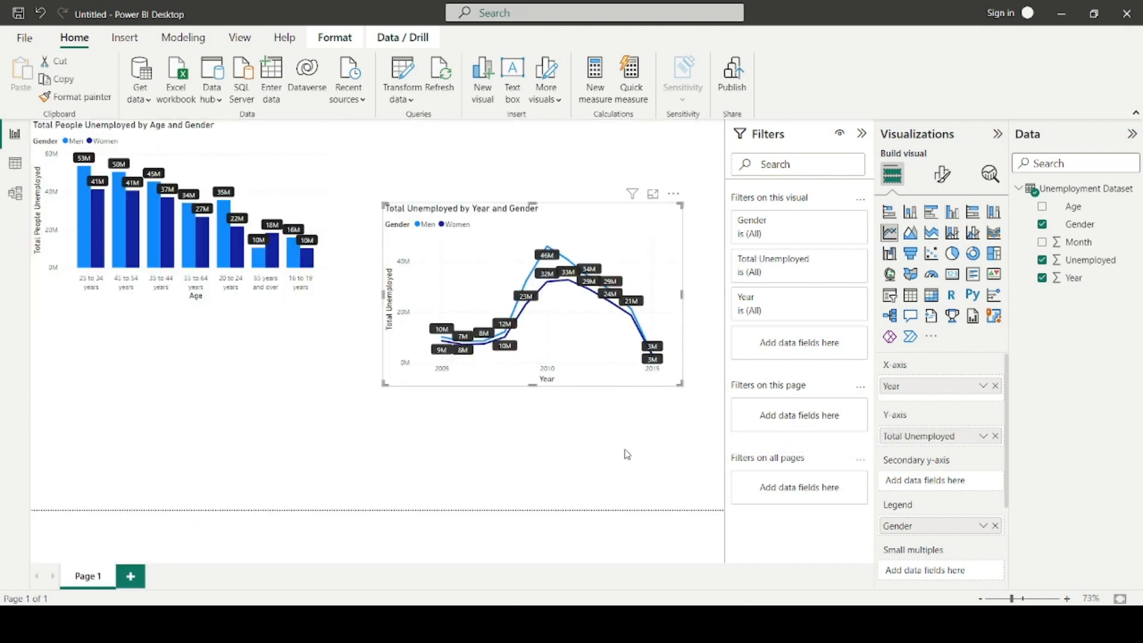
- Resize the line chart into the report page's upper-right corner and enlarge the column chart to fill the space beside it
{"action": "left_click_drag", "start_coordinate": [592, 387], "coordinate": [402, 431]}
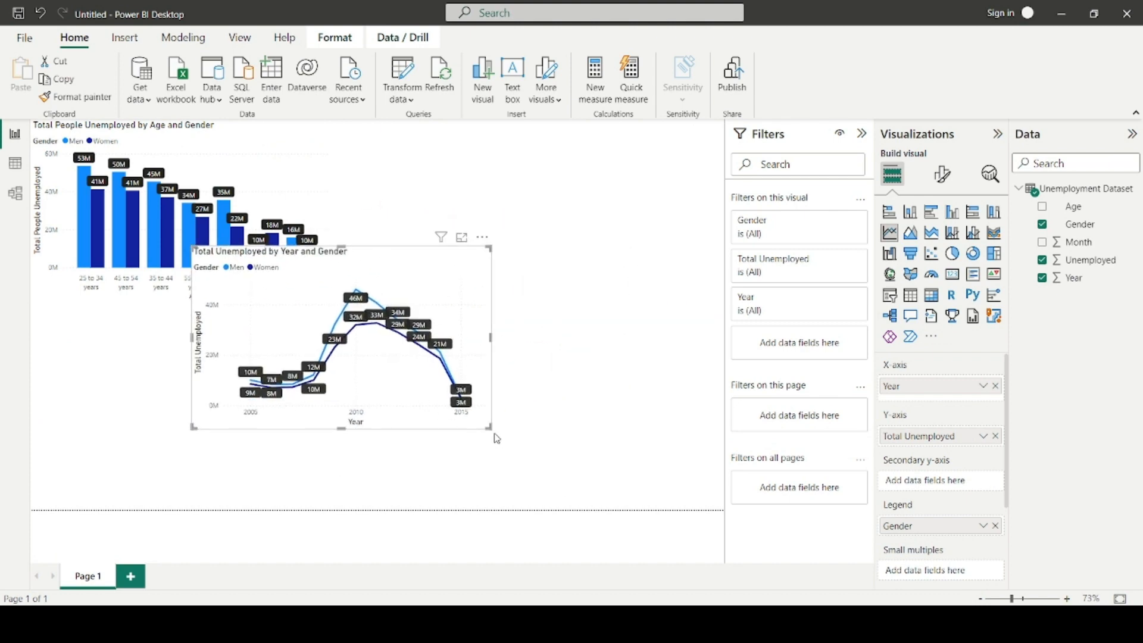
{"action": "left_click_drag", "start_coordinate": [497, 438], "coordinate": [556, 488]}
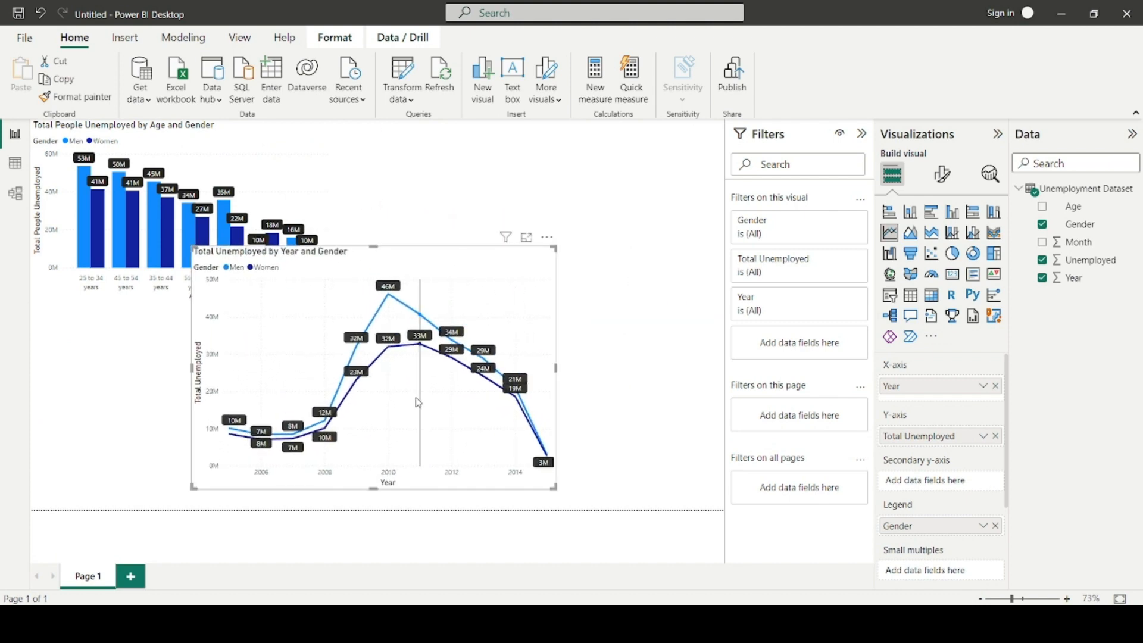
{"action": "left_click_drag", "start_coordinate": [418, 403], "coordinate": [588, 279]}
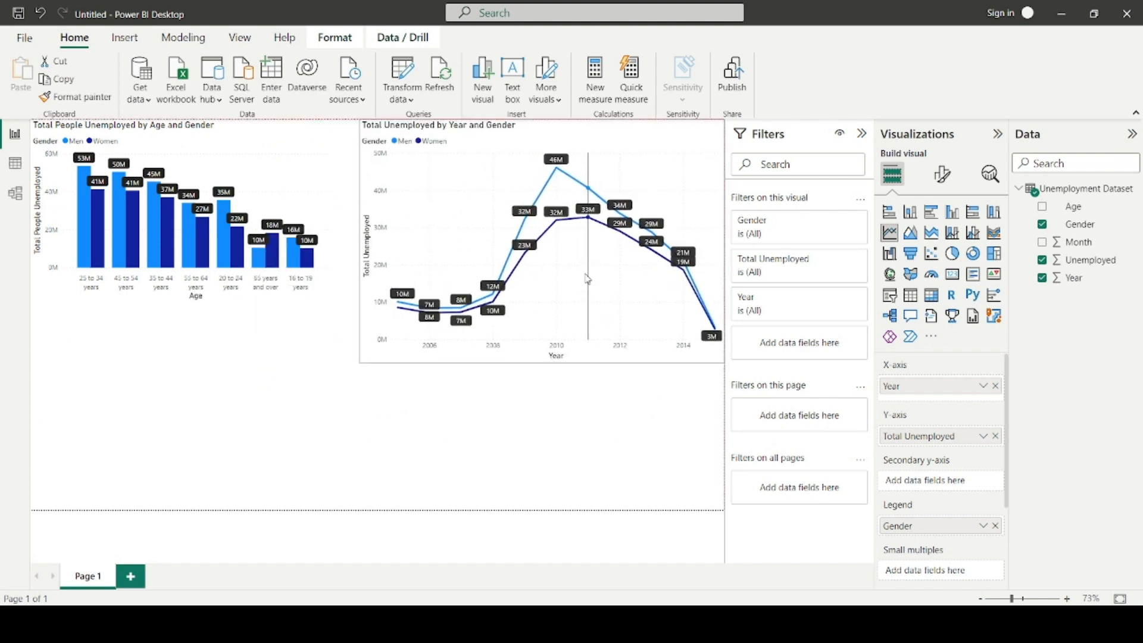
{"action": "left_click_drag", "start_coordinate": [360, 361], "coordinate": [378, 317]}
{"action": "left_click", "coordinate": [363, 369]}
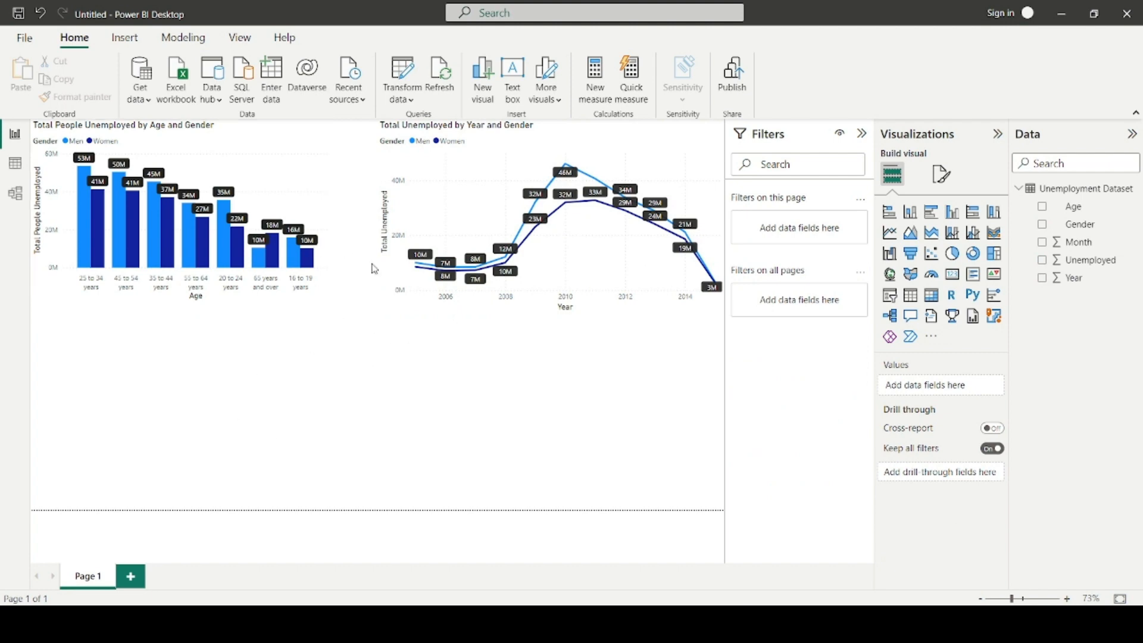
{"action": "left_click", "coordinate": [328, 297]}
{"action": "left_click_drag", "start_coordinate": [328, 297], "coordinate": [376, 312]}
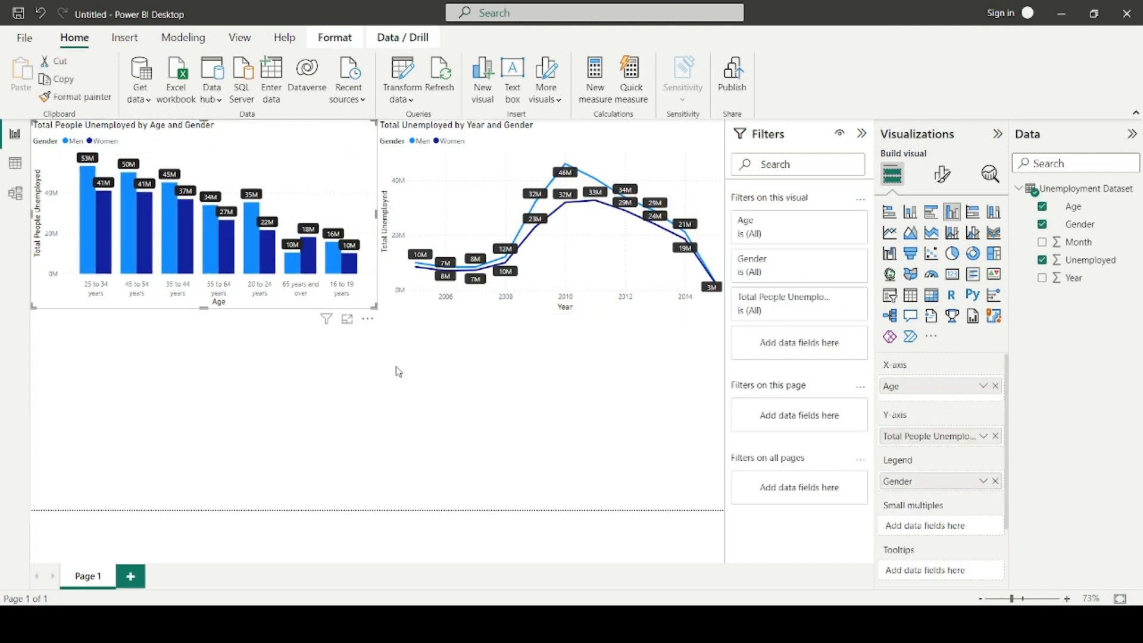
- Following the third objective in the Objectives notes, add a pie chart to the report page and place it beneath the line chart
{"action": "left_click", "coordinate": [407, 358]}
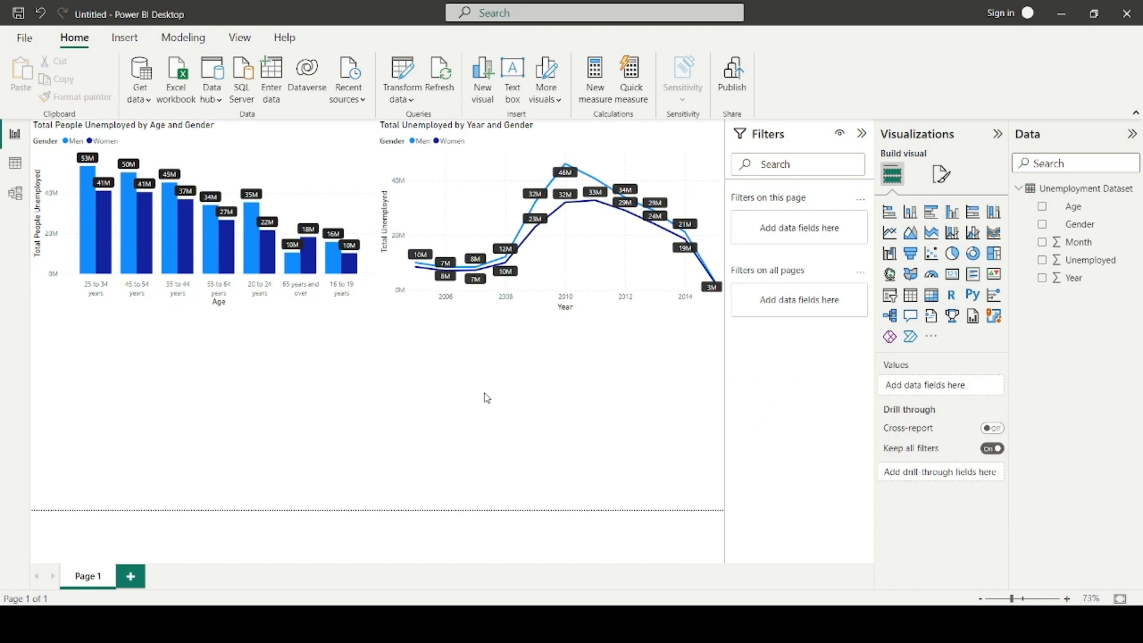
{"action": "left_click", "coordinate": [579, 624]}
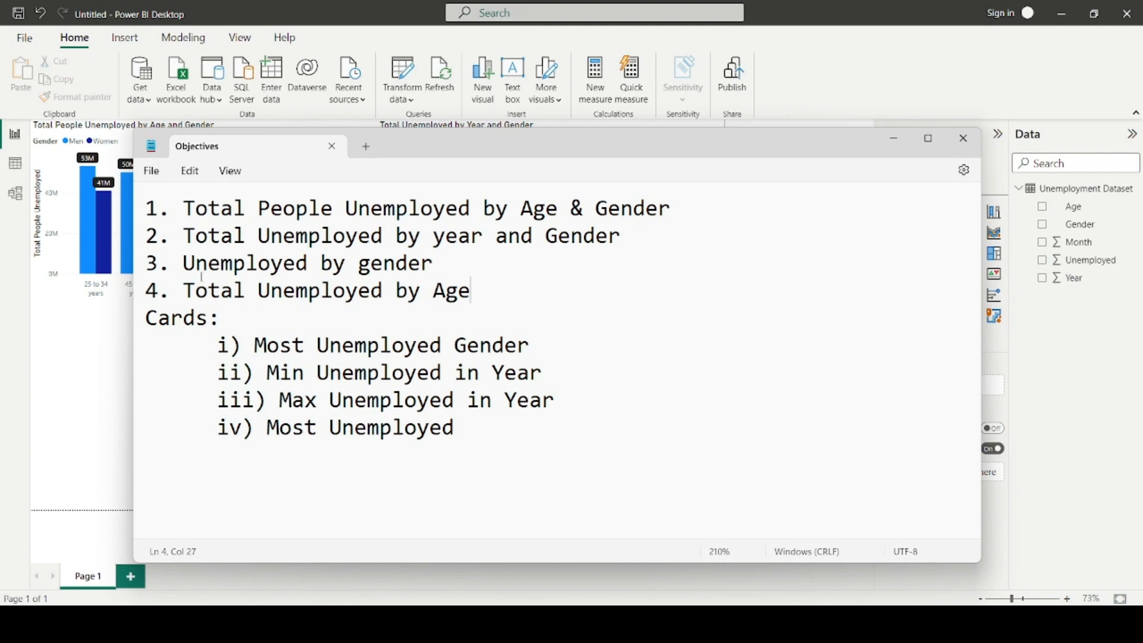
{"action": "left_click_drag", "start_coordinate": [185, 263], "coordinate": [436, 262]}
{"action": "left_click", "coordinate": [91, 385]}
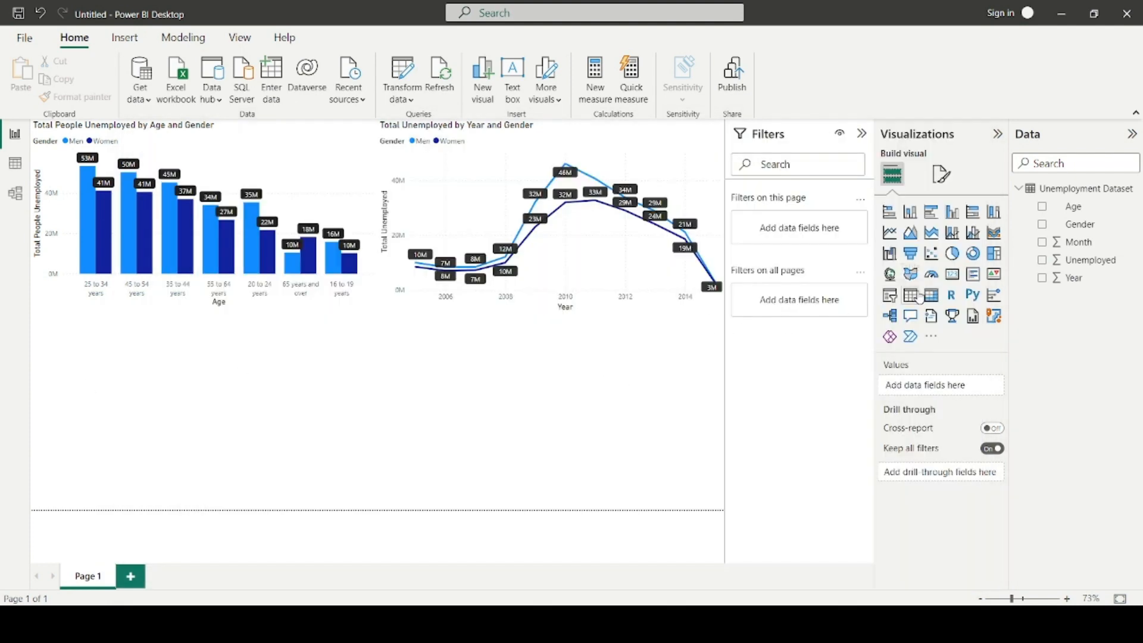
{"action": "left_click", "coordinate": [952, 253]}
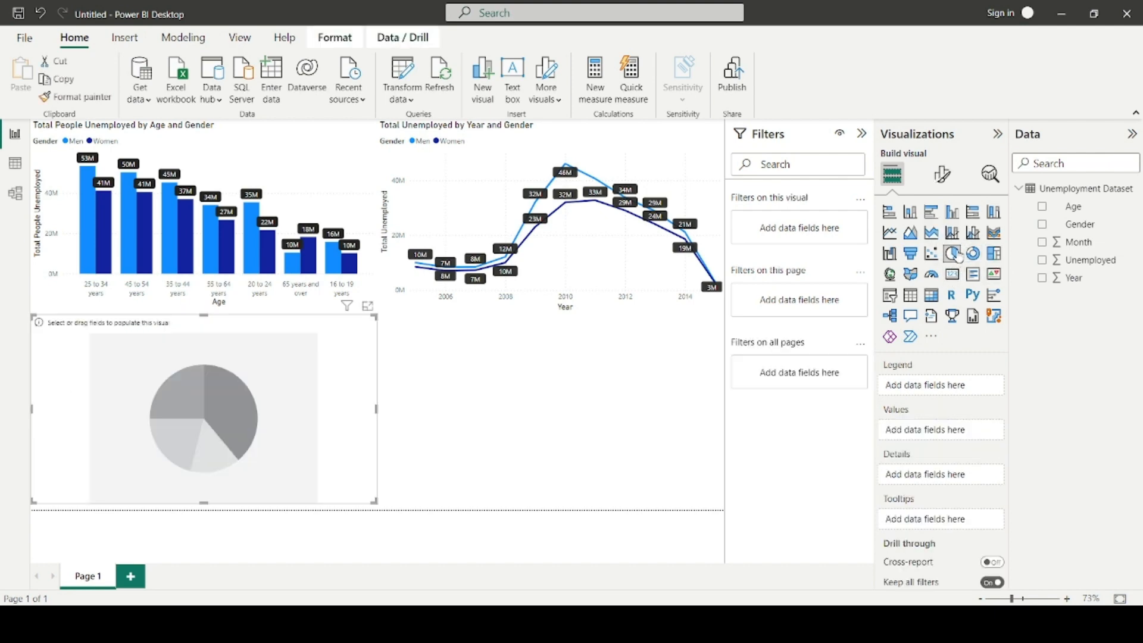
{"action": "left_click_drag", "start_coordinate": [269, 433], "coordinate": [620, 428]}
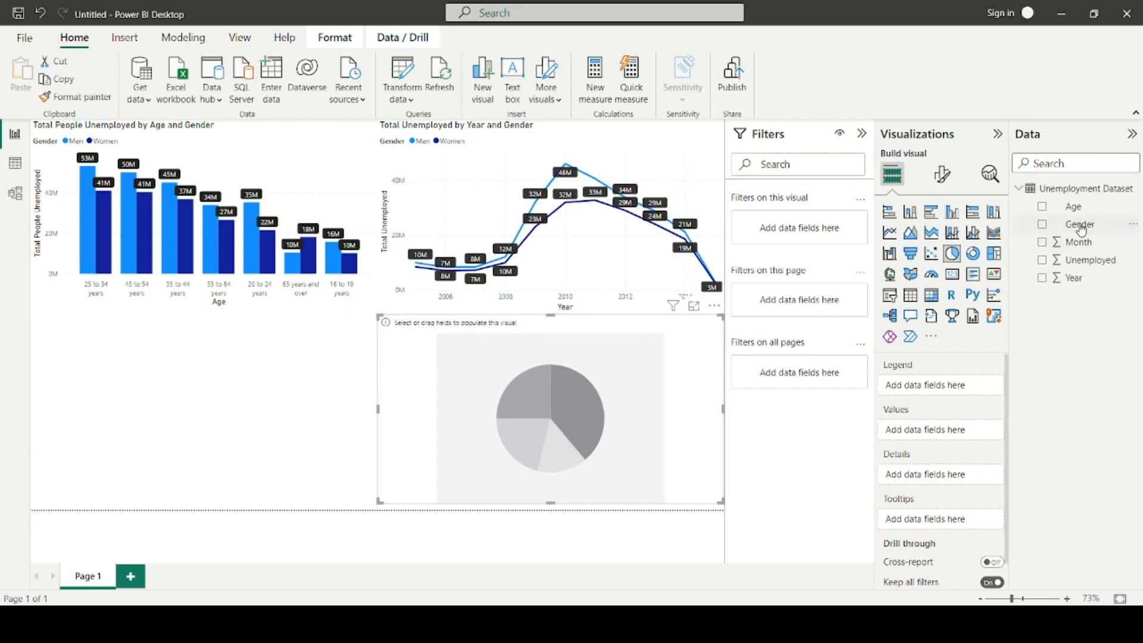
- Assign Gender as the pie chart's legend and Unemployed as its values, and nudge the chart slightly left
{"action": "left_click_drag", "start_coordinate": [1081, 230], "coordinate": [953, 388]}
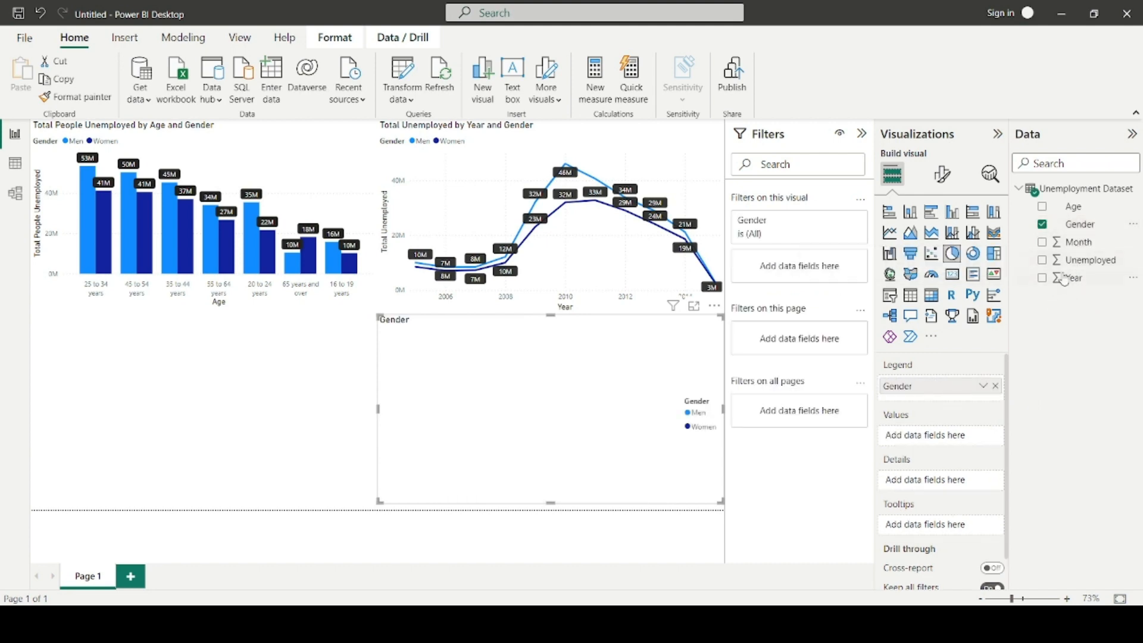
{"action": "left_click_drag", "start_coordinate": [1069, 269], "coordinate": [950, 437]}
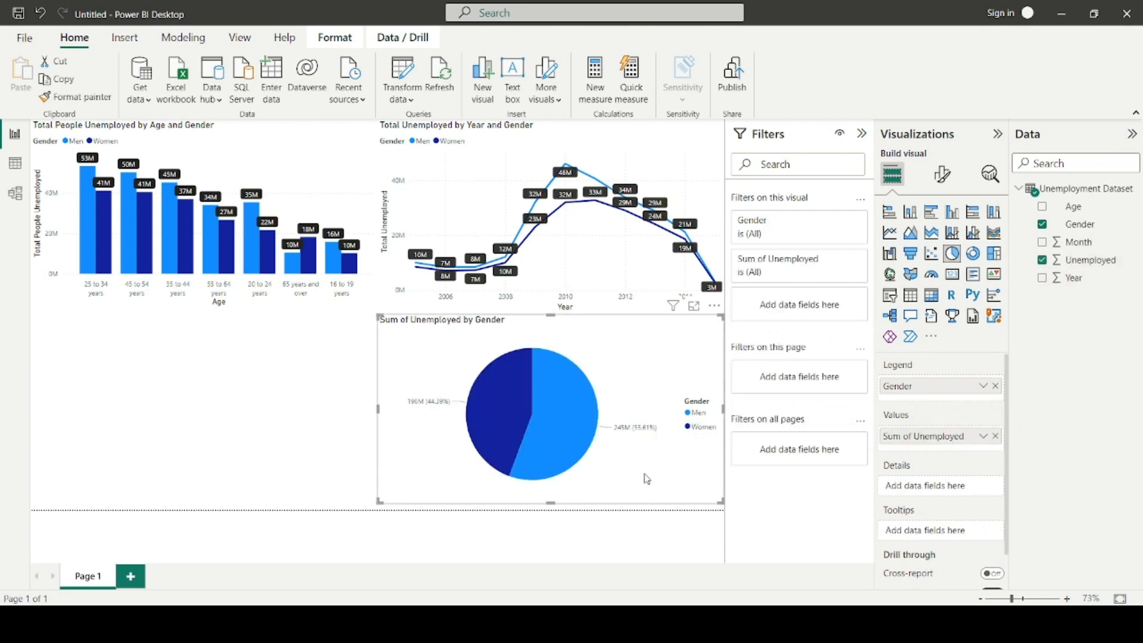
{"action": "left_click_drag", "start_coordinate": [644, 479], "coordinate": [639, 478]}
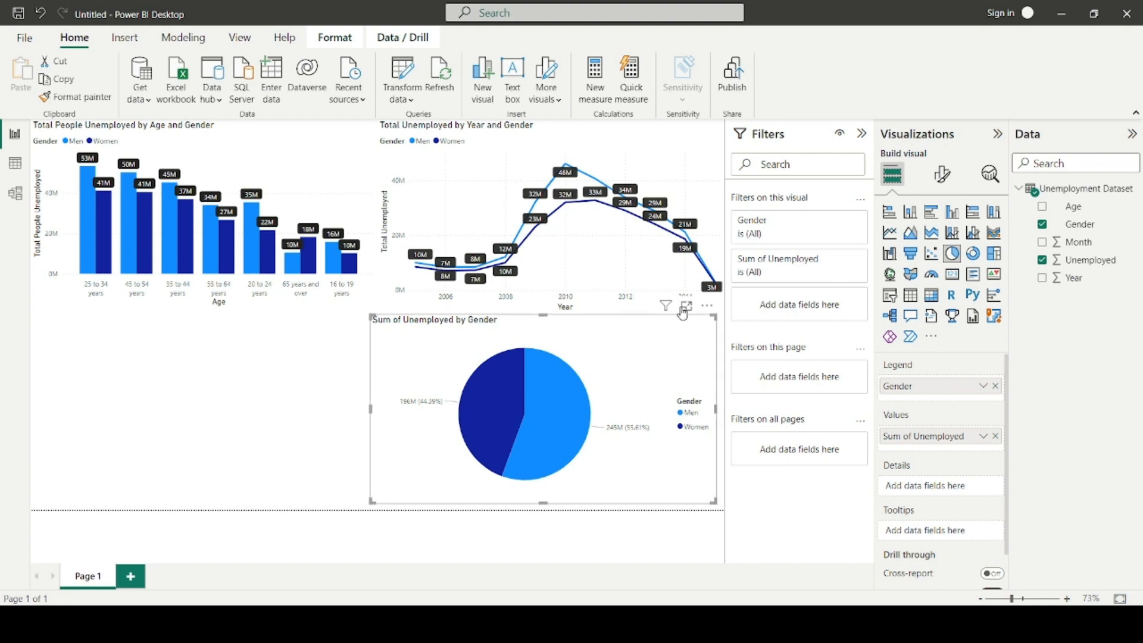
- Rename the gender pie chart's values field to Unemployed and shrink the chart near the page's lower edge
{"action": "double_click", "coordinate": [946, 436]}
{"action": "left_click", "coordinate": [915, 437]}
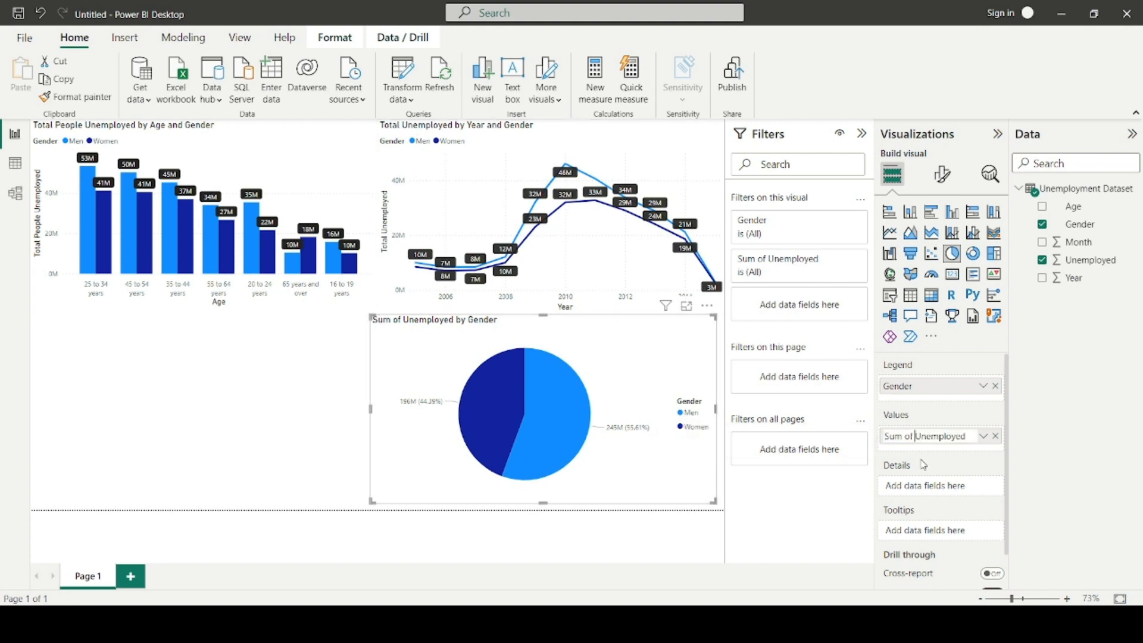
{"action": "key", "text": "BackSpace"}
{"action": "key", "text": "BackSpace"}
{"action": "key", "text": "BackSpace"}
{"action": "key", "text": "BackSpace"}
{"action": "key", "text": "BackSpace"}
{"action": "key", "text": "BackSpace"}
{"action": "key", "text": "Return"}
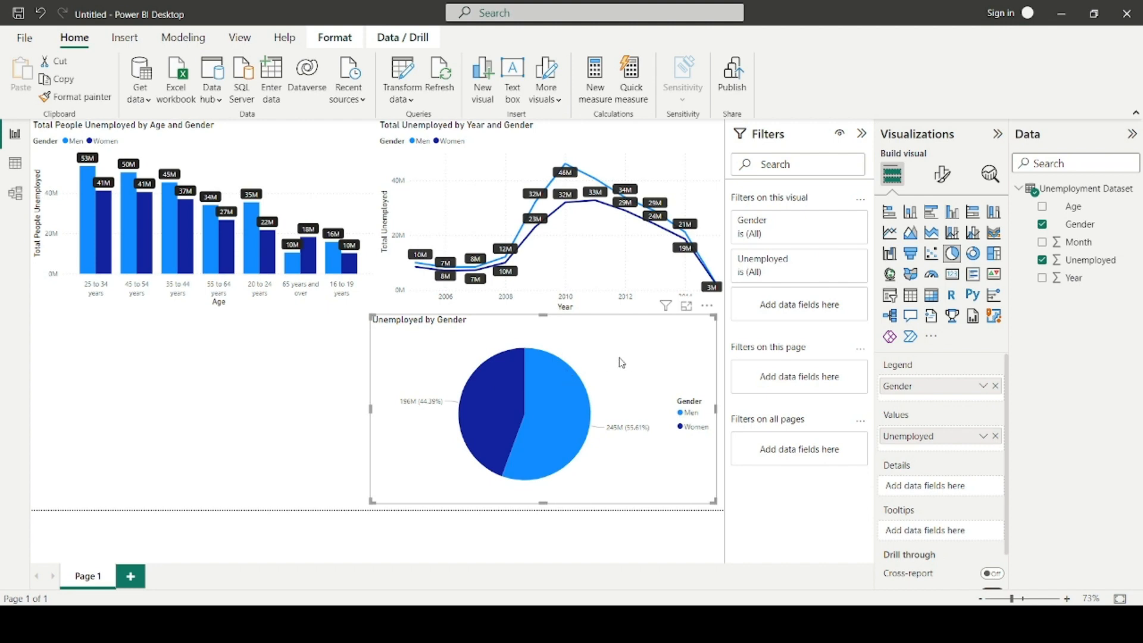
{"action": "left_click_drag", "start_coordinate": [719, 314], "coordinate": [541, 399]}
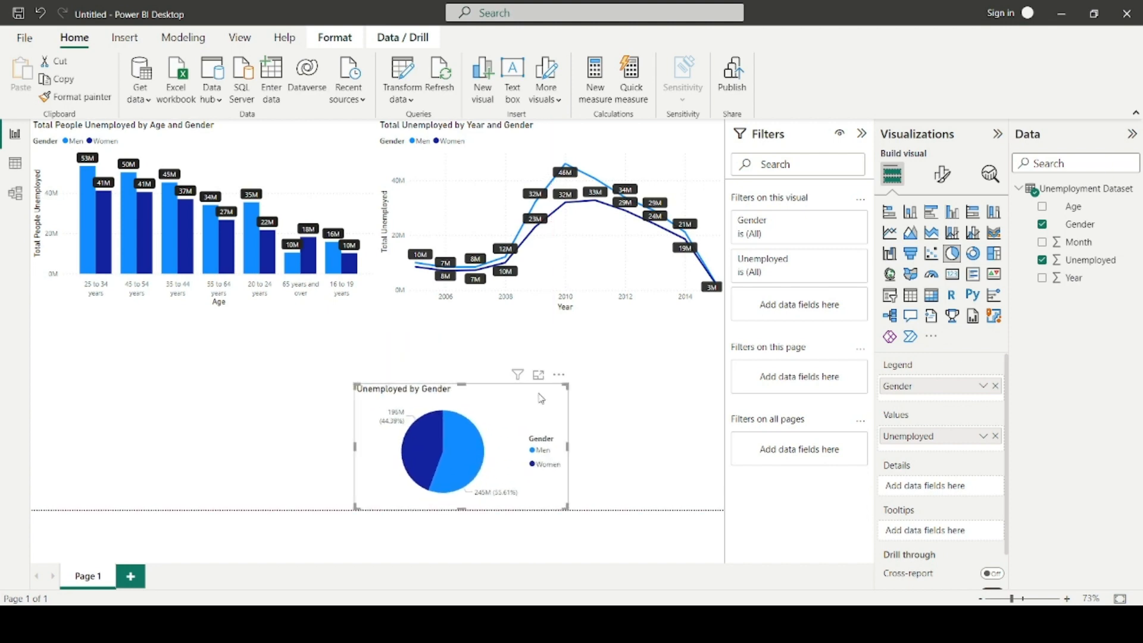
{"action": "left_click", "coordinate": [652, 408]}
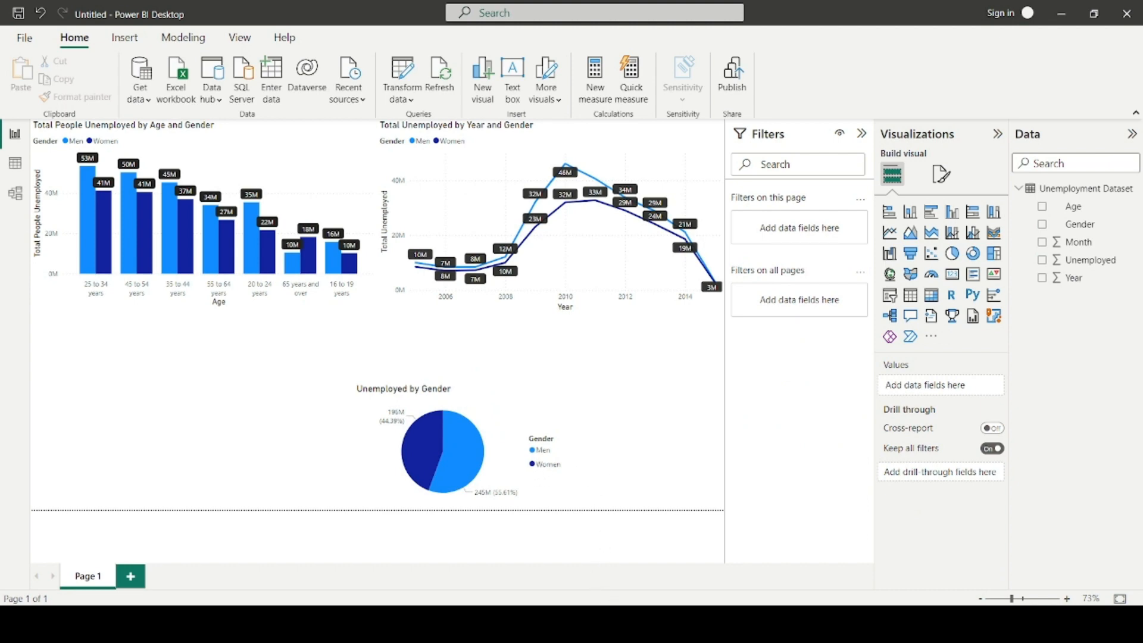
- Following the fourth objective in the notes, add a second pie chart, shrink it and arrange it to the right of the gender pie chart
{"action": "key", "text": "alt+Tab"}
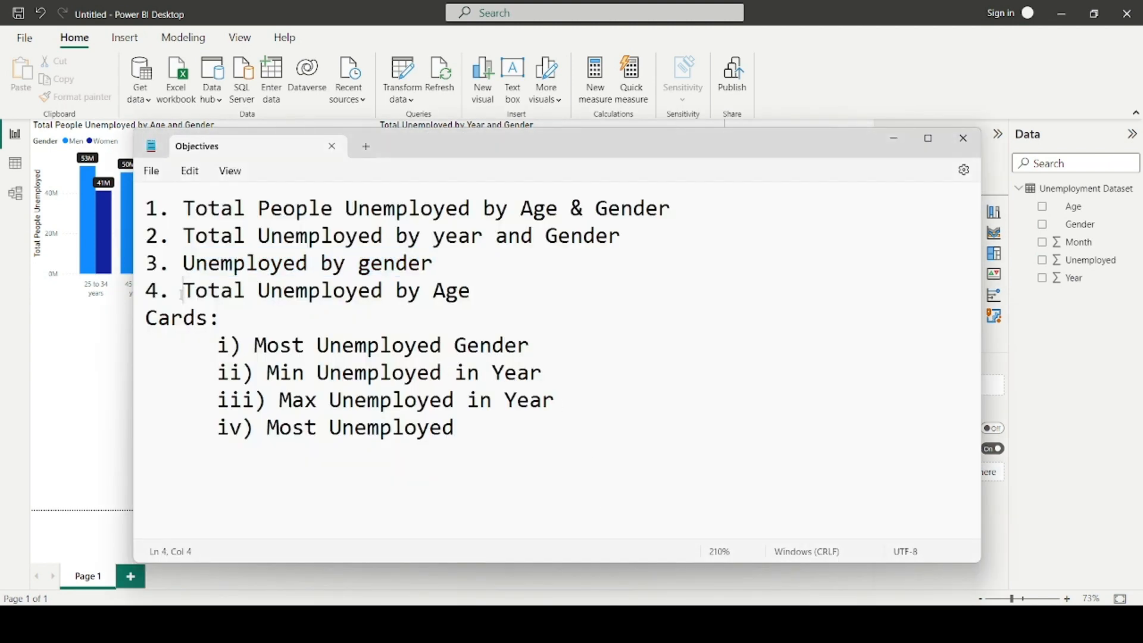
{"action": "left_click_drag", "start_coordinate": [182, 291], "coordinate": [470, 291]}
{"action": "key", "text": "alt+Tab"}
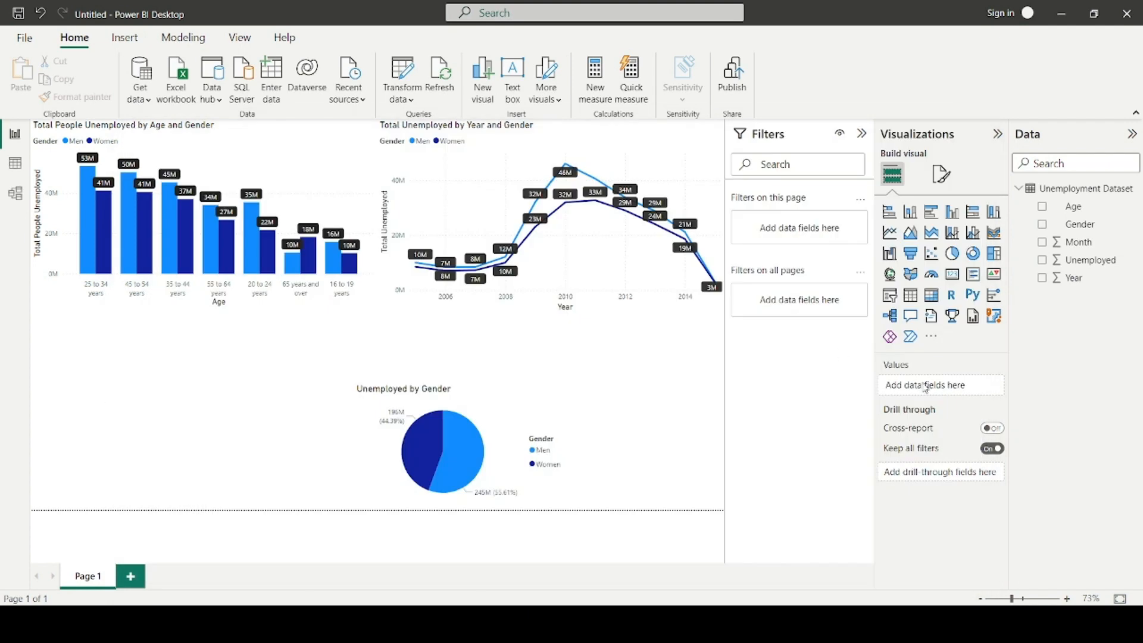
{"action": "left_click", "coordinate": [952, 254]}
{"action": "mouse_move", "coordinate": [245, 426]}
{"action": "left_mouse_down"}
{"action": "mouse_move", "coordinate": [262, 408]}
{"action": "mouse_move", "coordinate": [250, 409]}
{"action": "left_mouse_up"}
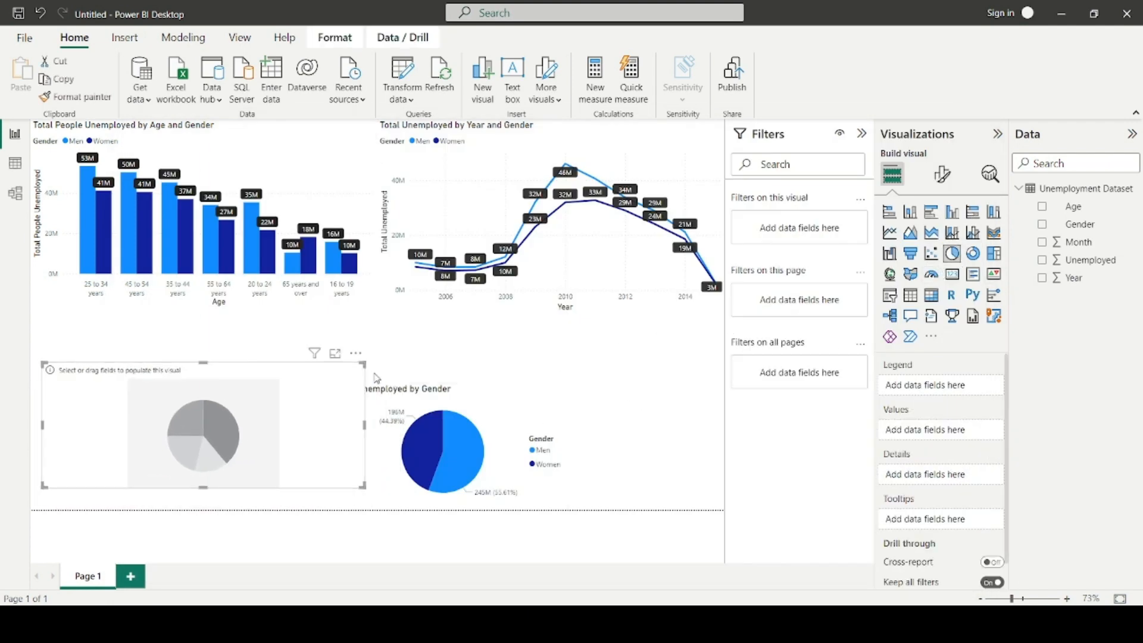
{"action": "left_click_drag", "start_coordinate": [365, 362], "coordinate": [680, 393]}
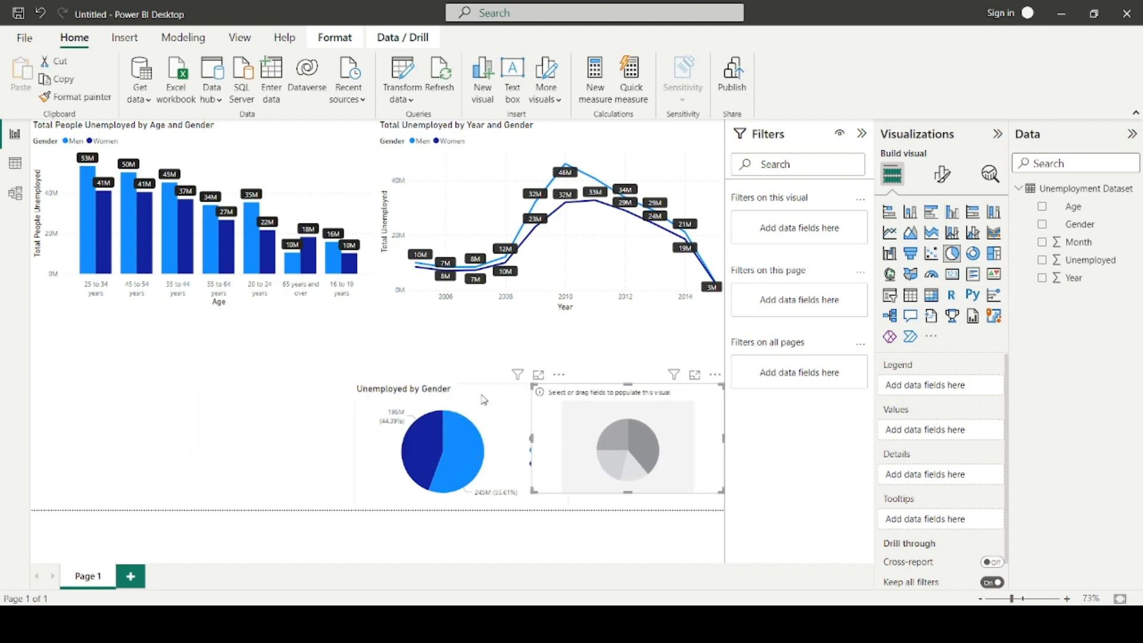
{"action": "left_click_drag", "start_coordinate": [485, 396], "coordinate": [435, 388]}
{"action": "left_click_drag", "start_coordinate": [601, 397], "coordinate": [589, 388]}
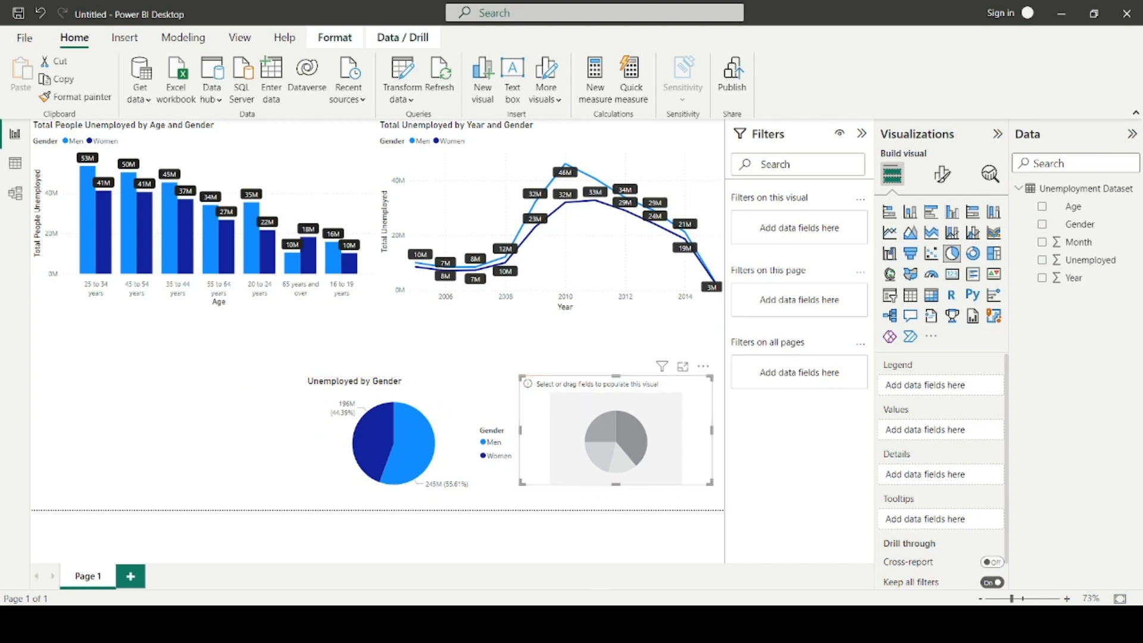
- Check the Total Unemployed by Age objective, and assign Unemployed as values and Age as legend of the second pie chart
{"action": "key", "text": "alt+Tab"}
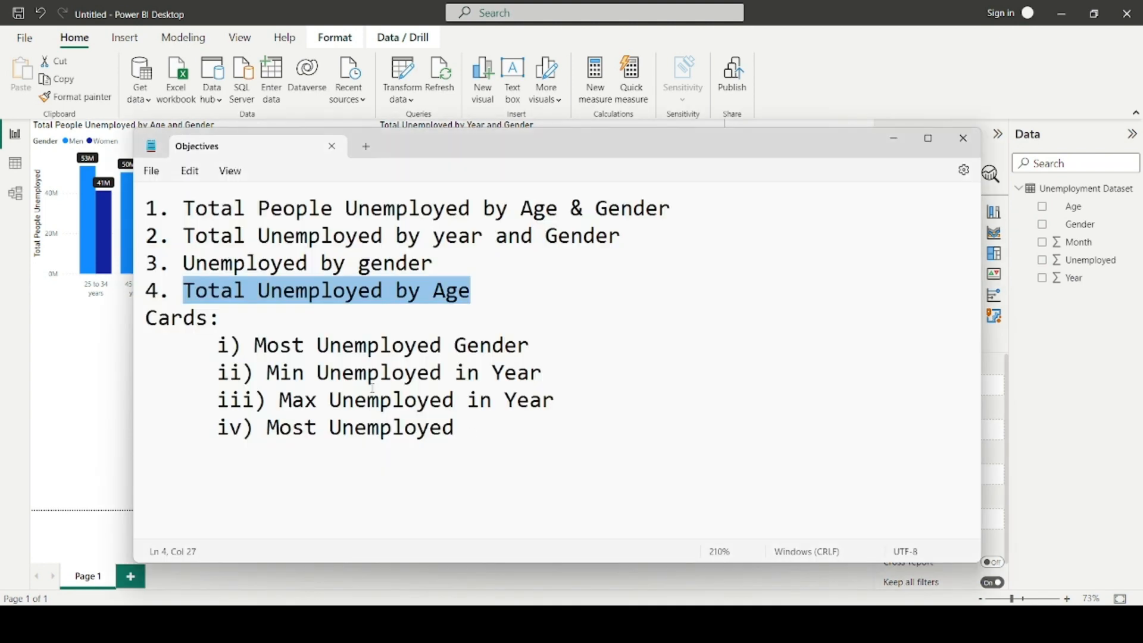
{"action": "left_click", "coordinate": [127, 354]}
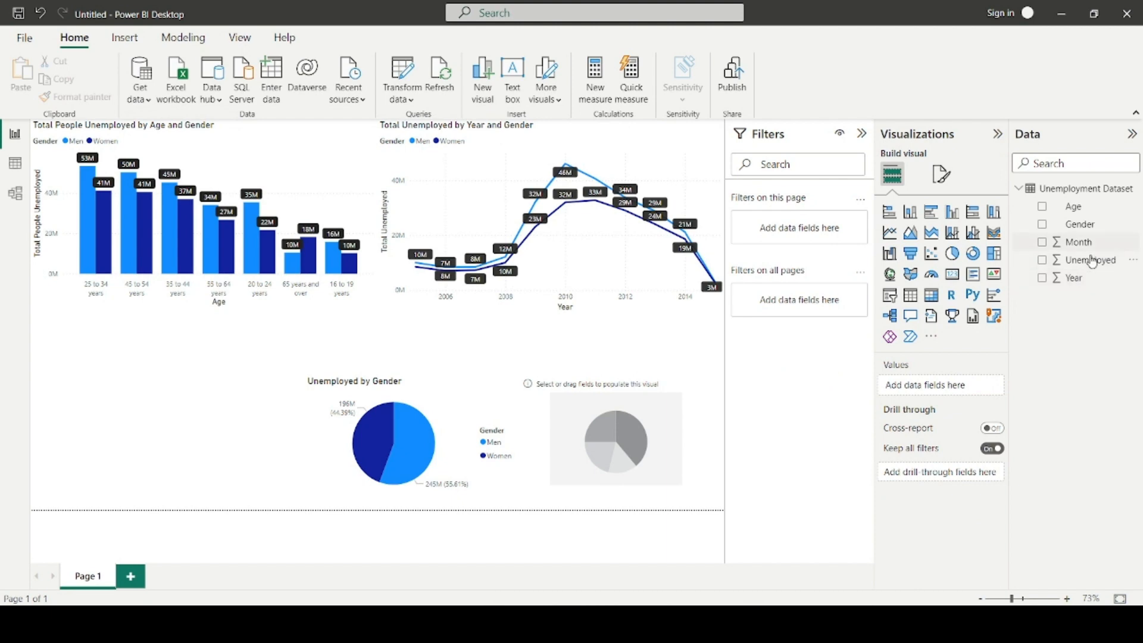
{"action": "left_click", "coordinate": [638, 416]}
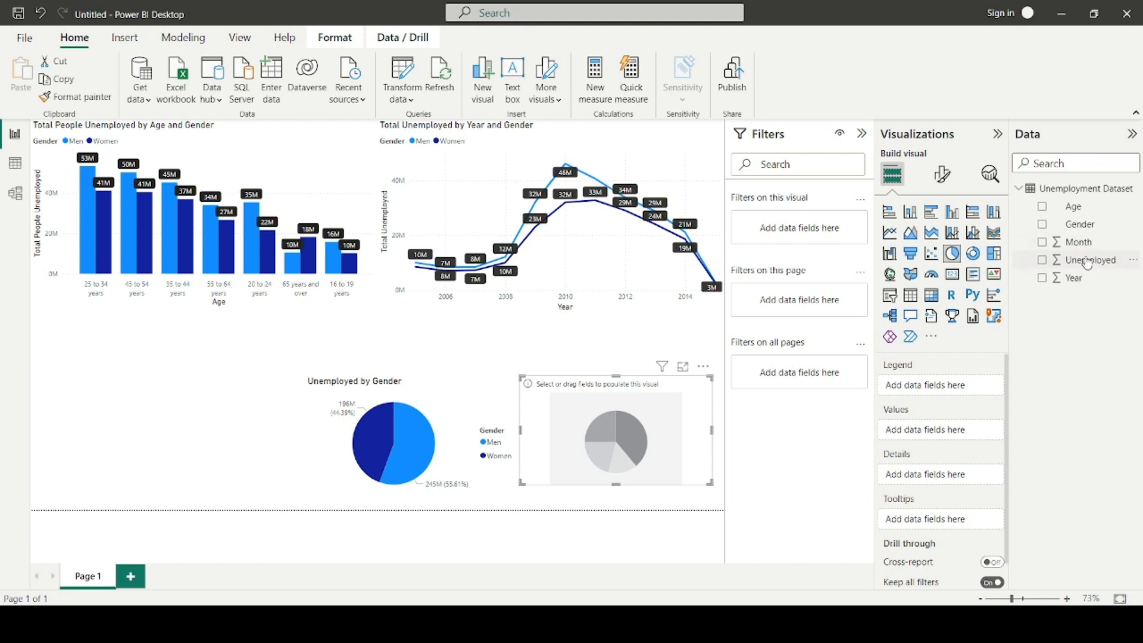
{"action": "left_click_drag", "start_coordinate": [1086, 262], "coordinate": [959, 431]}
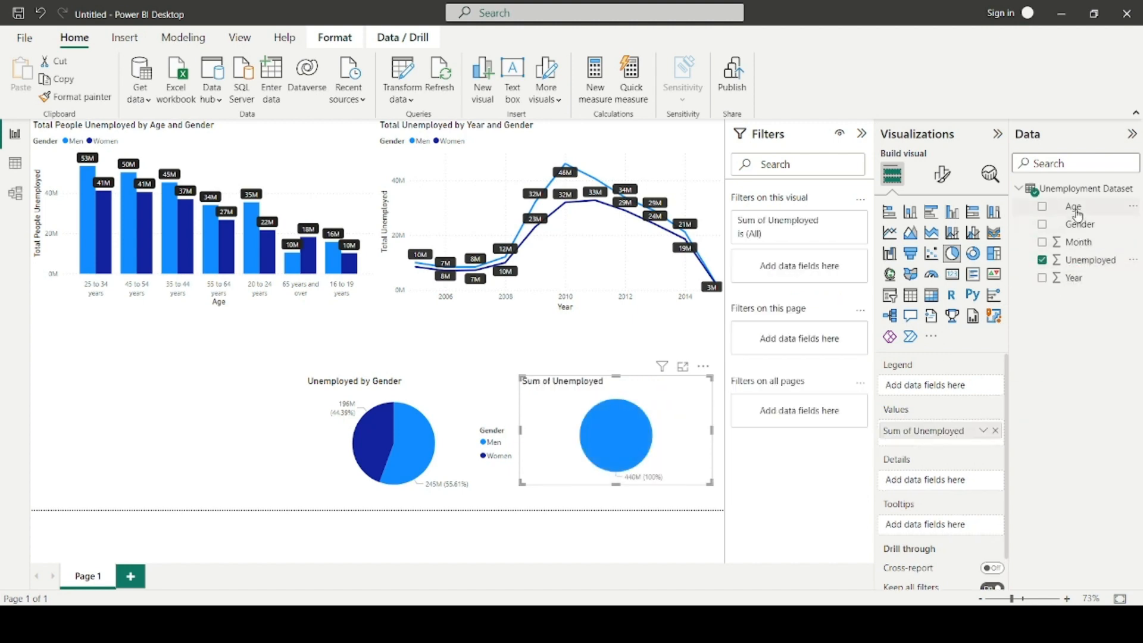
{"action": "left_click_drag", "start_coordinate": [1074, 209], "coordinate": [952, 386]}
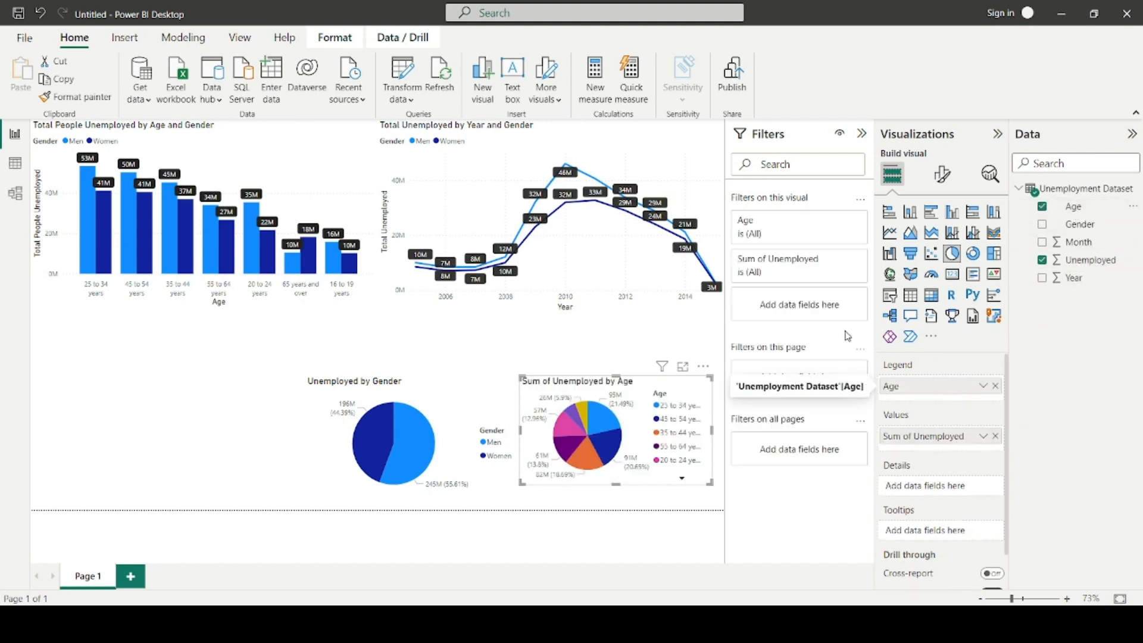
- Enlarge the age pie chart in focus mode and filter its Age to 16 to 19, 20 to 24, 25 to 34 and 35 to 44 years
{"action": "left_click", "coordinate": [682, 366]}
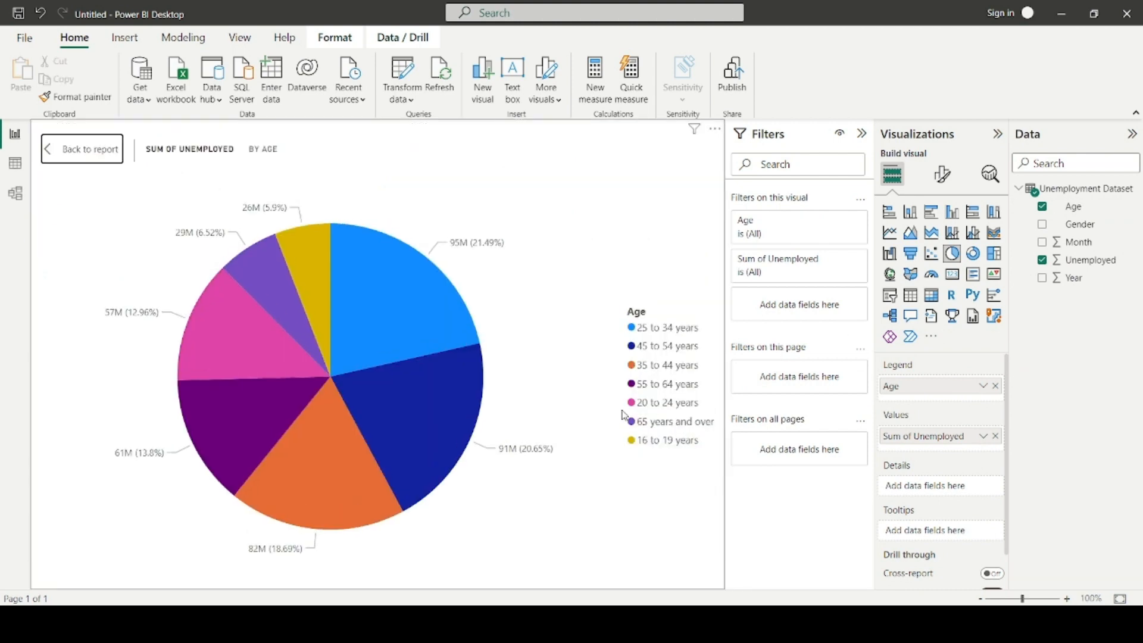
{"action": "left_click", "coordinate": [839, 227]}
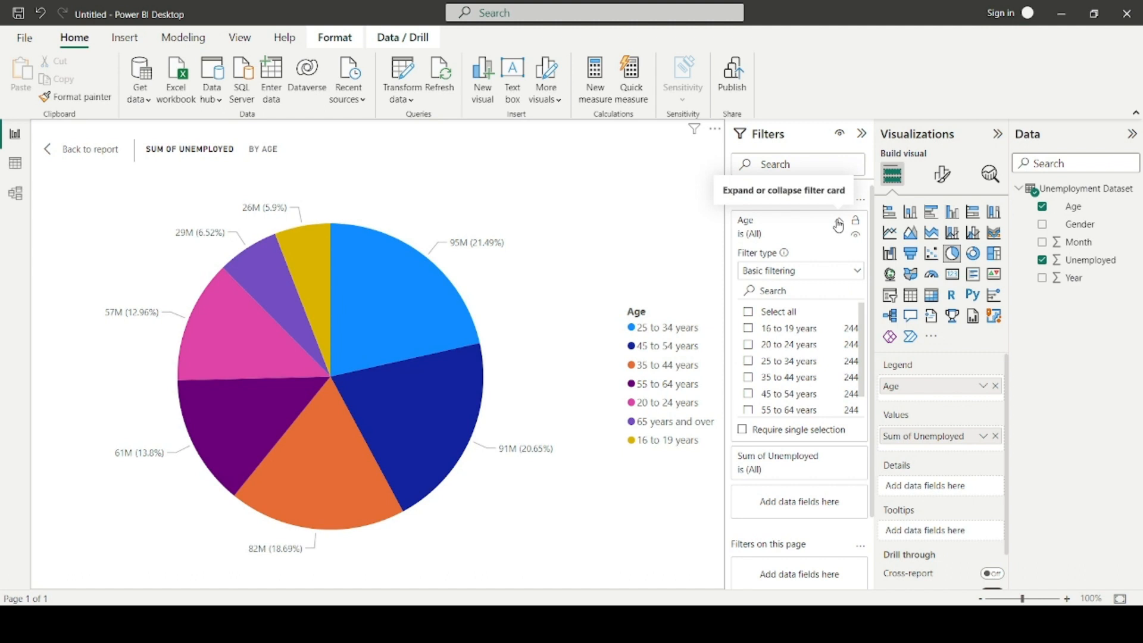
{"action": "left_click", "coordinate": [750, 329]}
{"action": "left_click", "coordinate": [749, 345]}
{"action": "left_click", "coordinate": [750, 361]}
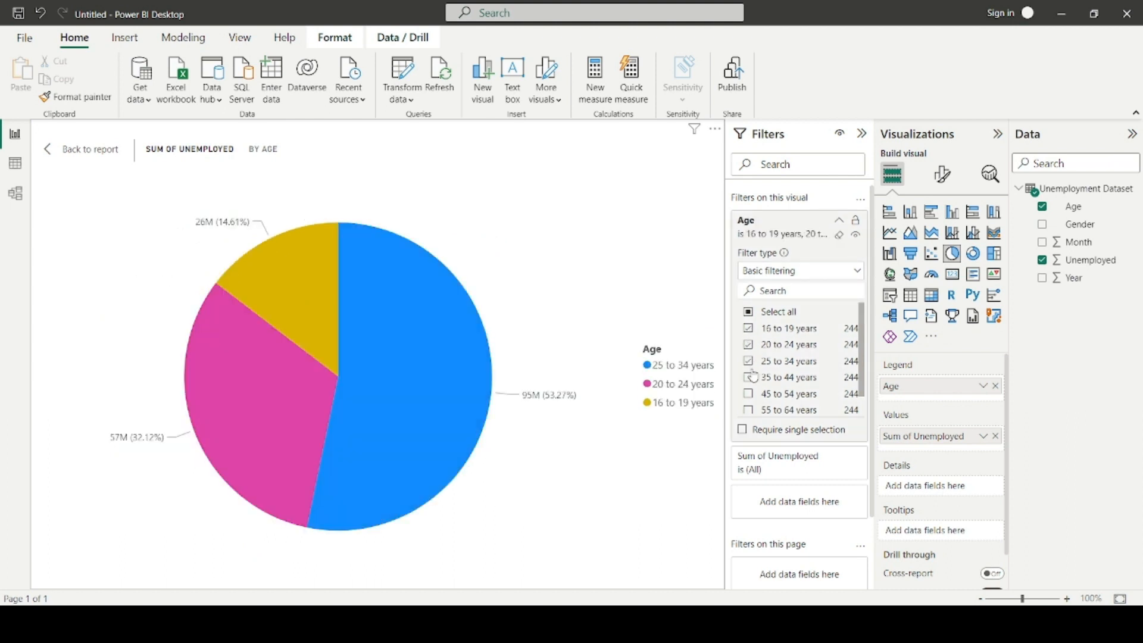
{"action": "left_click", "coordinate": [749, 377]}
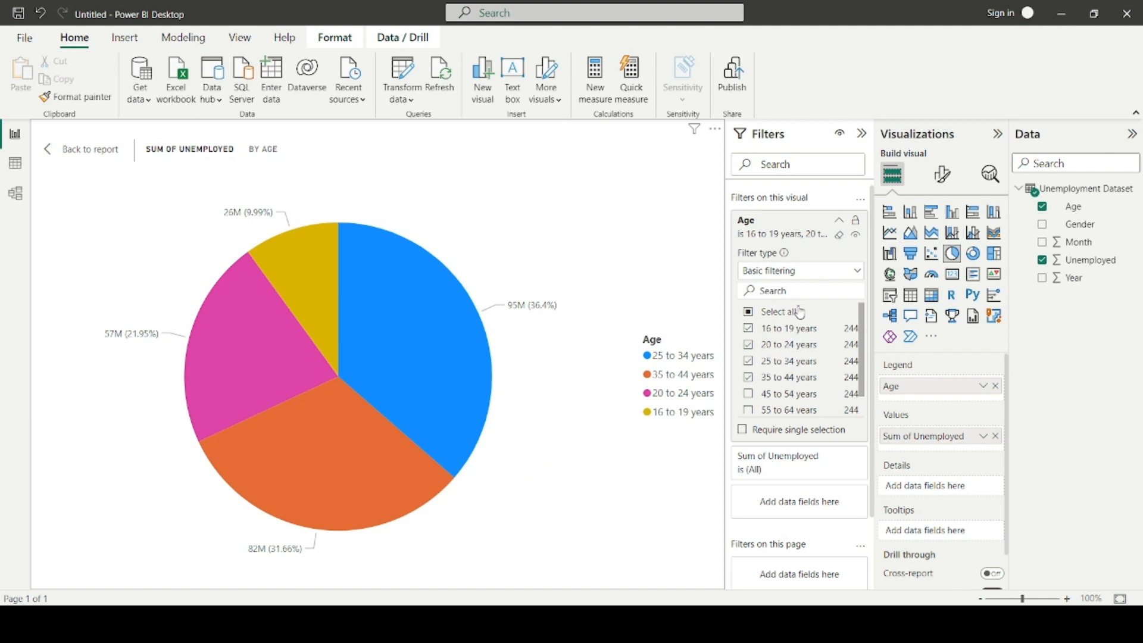
{"action": "left_click", "coordinate": [839, 222]}
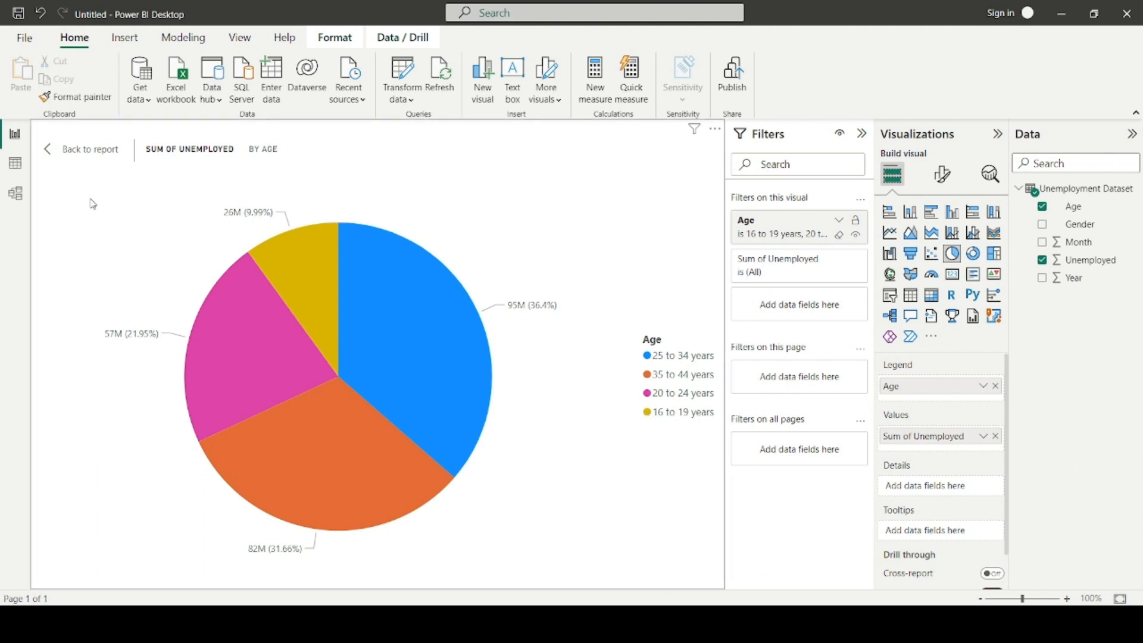
- Rename the age pie chart's values field to Unemployed and return to the report page
{"action": "double_click", "coordinate": [923, 437]}
{"action": "left_click", "coordinate": [917, 436]}
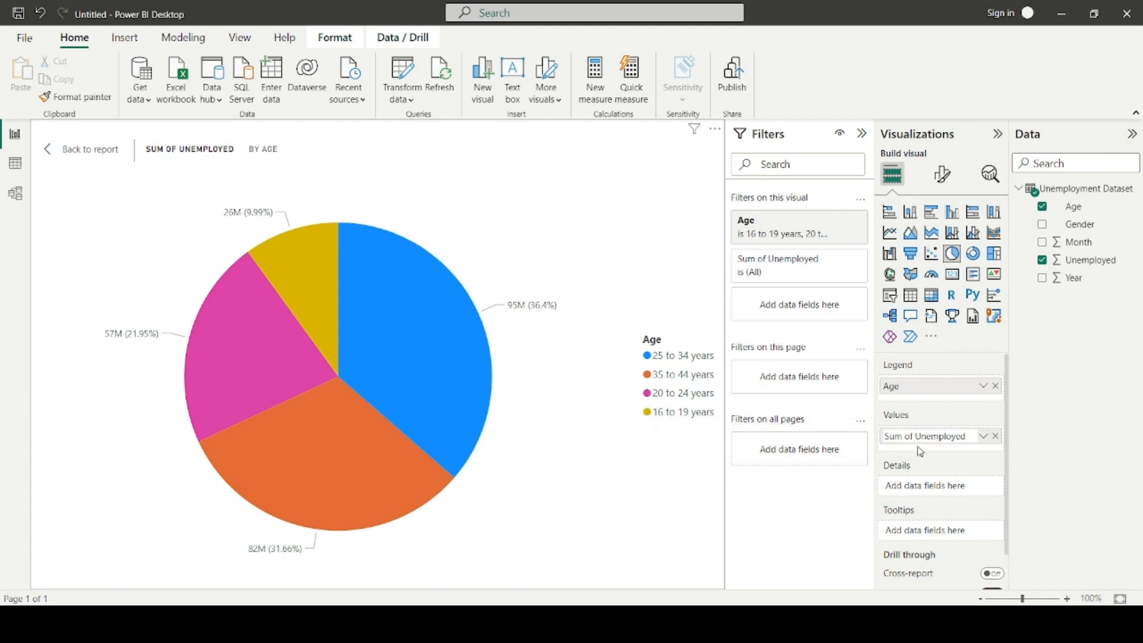
{"action": "key", "text": "BackSpace"}
{"action": "key", "text": "BackSpace"}
{"action": "key", "text": "BackSpace"}
{"action": "key", "text": "BackSpace"}
{"action": "key", "text": "BackSpace"}
{"action": "key", "text": "BackSpace"}
{"action": "key", "text": "BackSpace"}
{"action": "key", "text": "Return"}
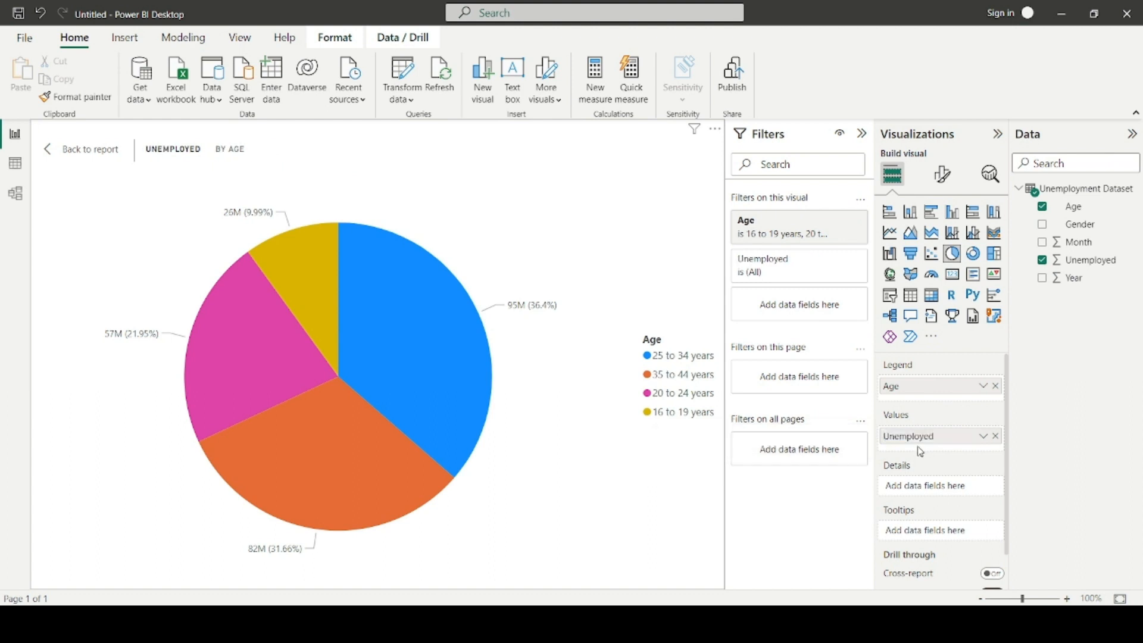
{"action": "left_click", "coordinate": [64, 149]}
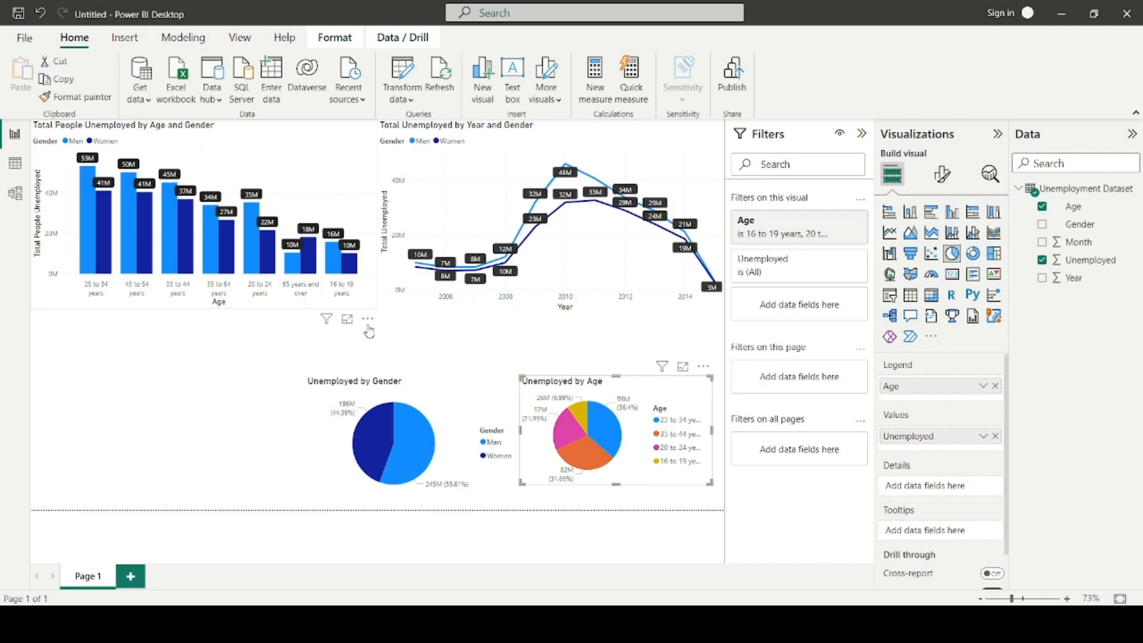
- Move the age pie chart to the page's right edge and shift the gender pie chart slightly right
{"action": "left_click", "coordinate": [551, 351]}
{"action": "left_click_drag", "start_coordinate": [701, 400], "coordinate": [714, 400]}
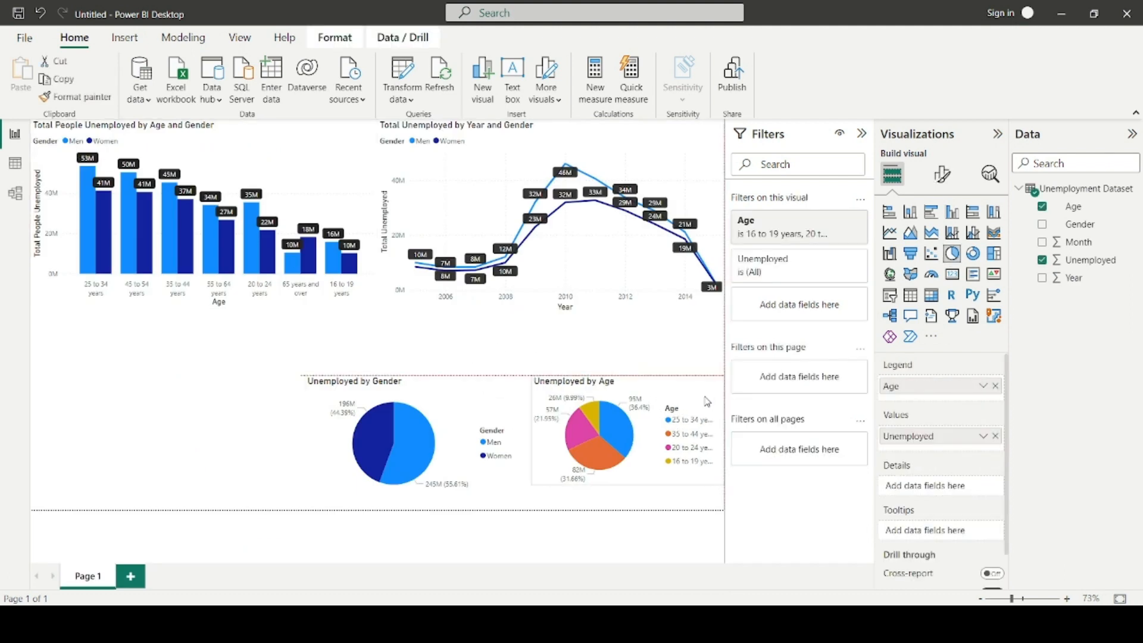
{"action": "mouse_move", "coordinate": [489, 392]}
{"action": "left_mouse_down"}
{"action": "mouse_move", "coordinate": [503, 384]}
{"action": "mouse_move", "coordinate": [497, 394]}
{"action": "left_mouse_up"}
{"action": "left_click", "coordinate": [600, 335]}
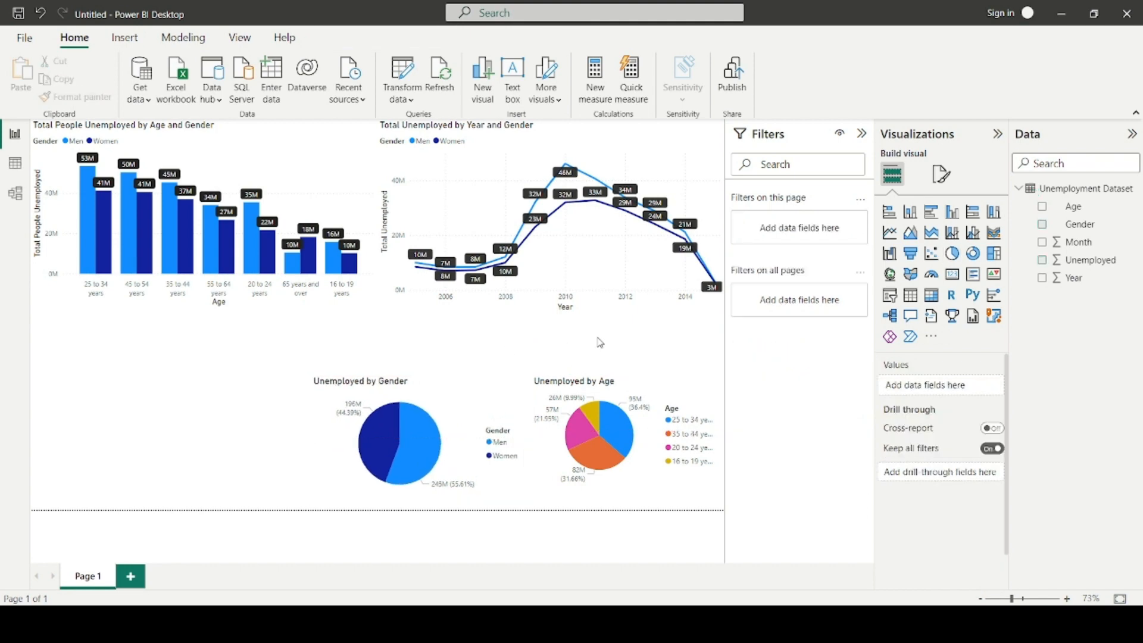
- Switch to the Objectives notes, review the four finished chart objectives and the Cards list, especially Most Unemployed Gender, and return to the report
{"action": "key", "text": "alt+Tab"}
{"action": "left_click_drag", "start_coordinate": [473, 291], "coordinate": [144, 208]}
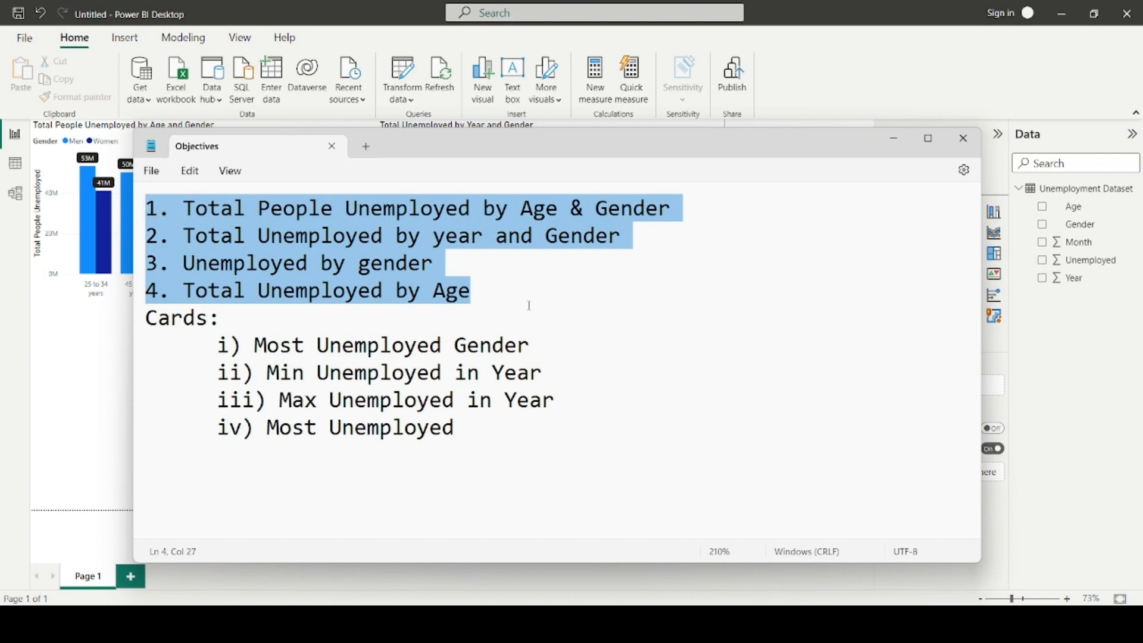
{"action": "left_click", "coordinate": [485, 332]}
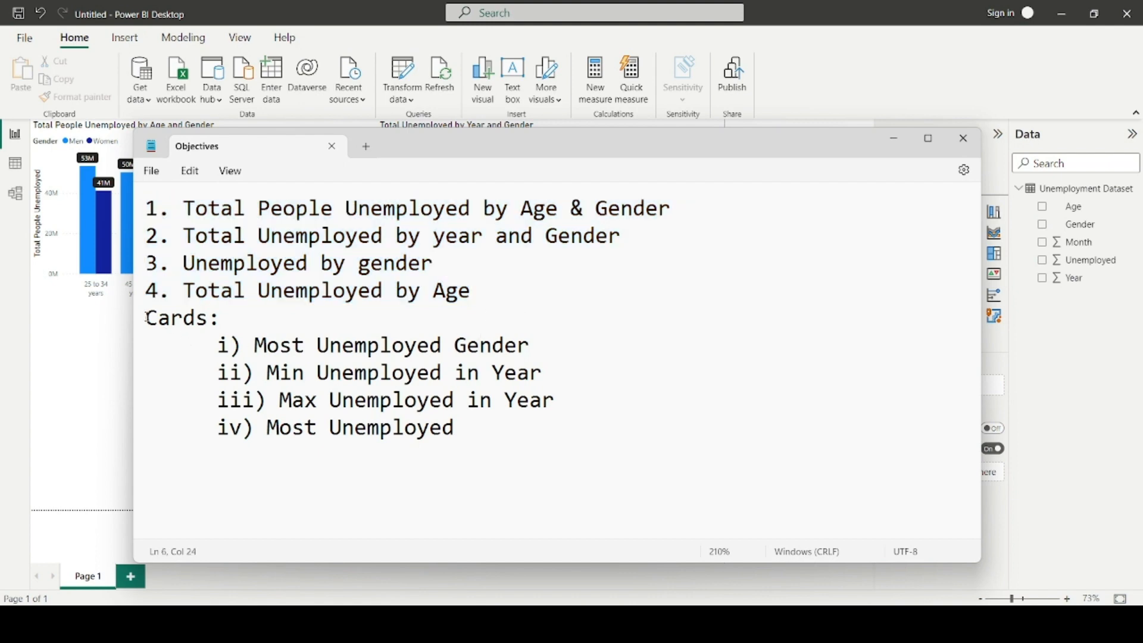
{"action": "left_click_drag", "start_coordinate": [147, 317], "coordinate": [227, 320]}
{"action": "left_click", "coordinate": [249, 325]}
{"action": "left_click_drag", "start_coordinate": [255, 343], "coordinate": [541, 335]}
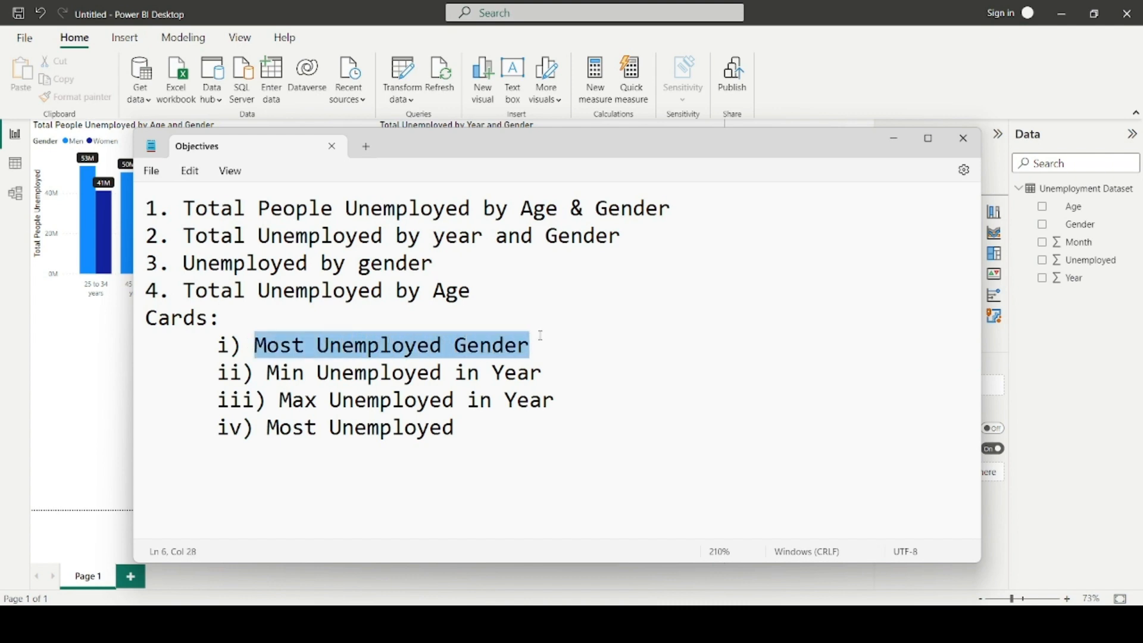
{"action": "left_click", "coordinate": [104, 375]}
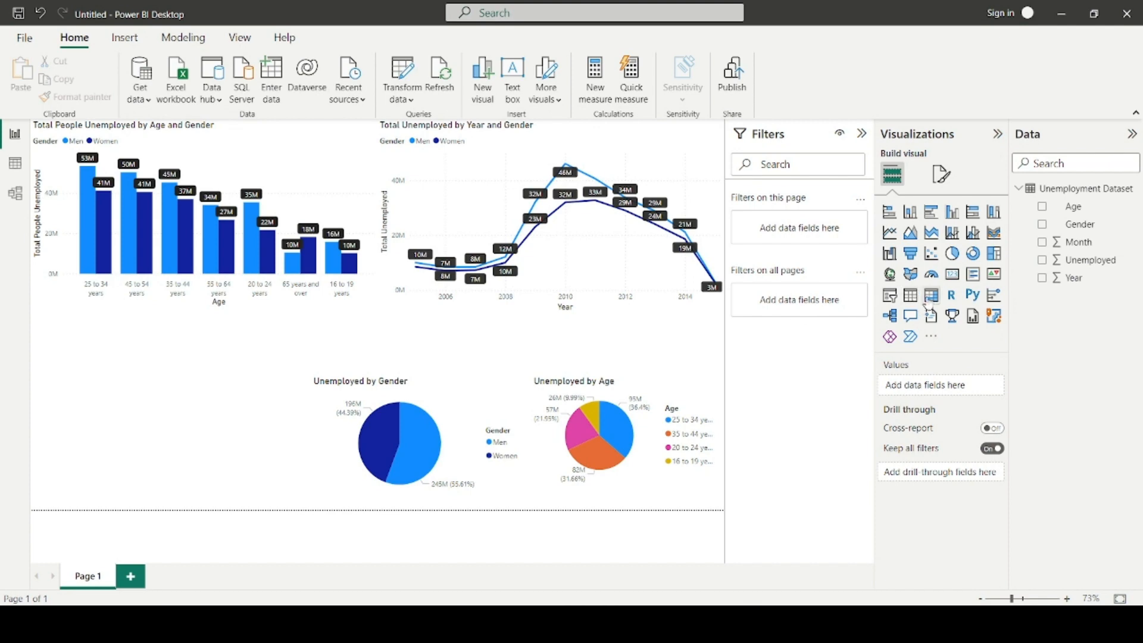
- Add a card showing Gender and filter it by Gender to the Top 1 by Count of Gender
{"action": "left_click", "coordinate": [952, 274]}
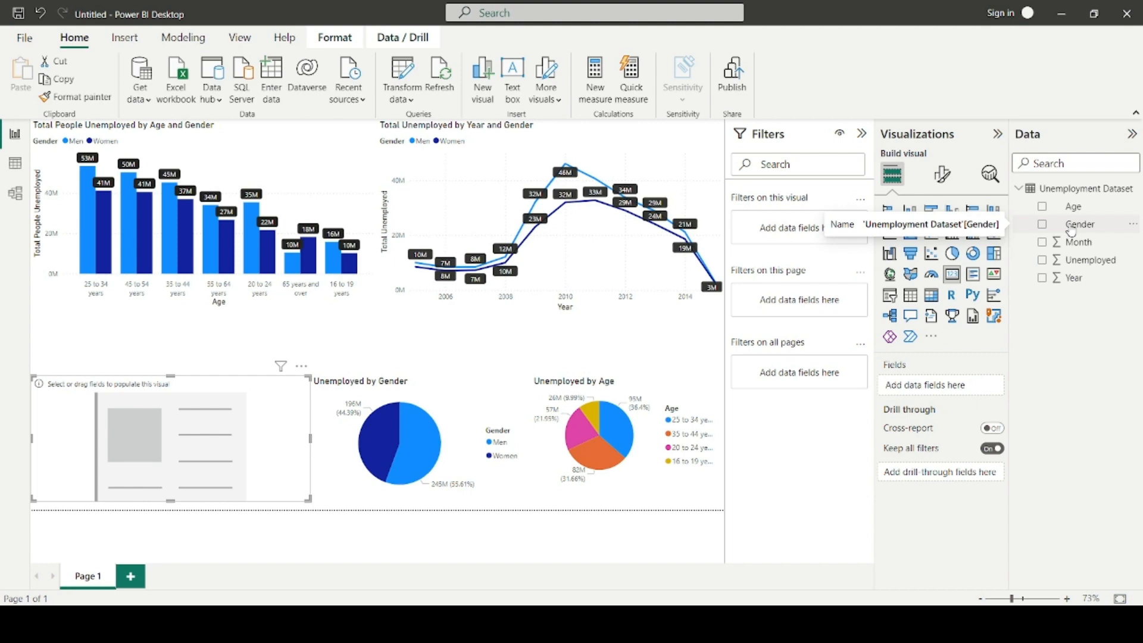
{"action": "left_click_drag", "start_coordinate": [1071, 231], "coordinate": [951, 385]}
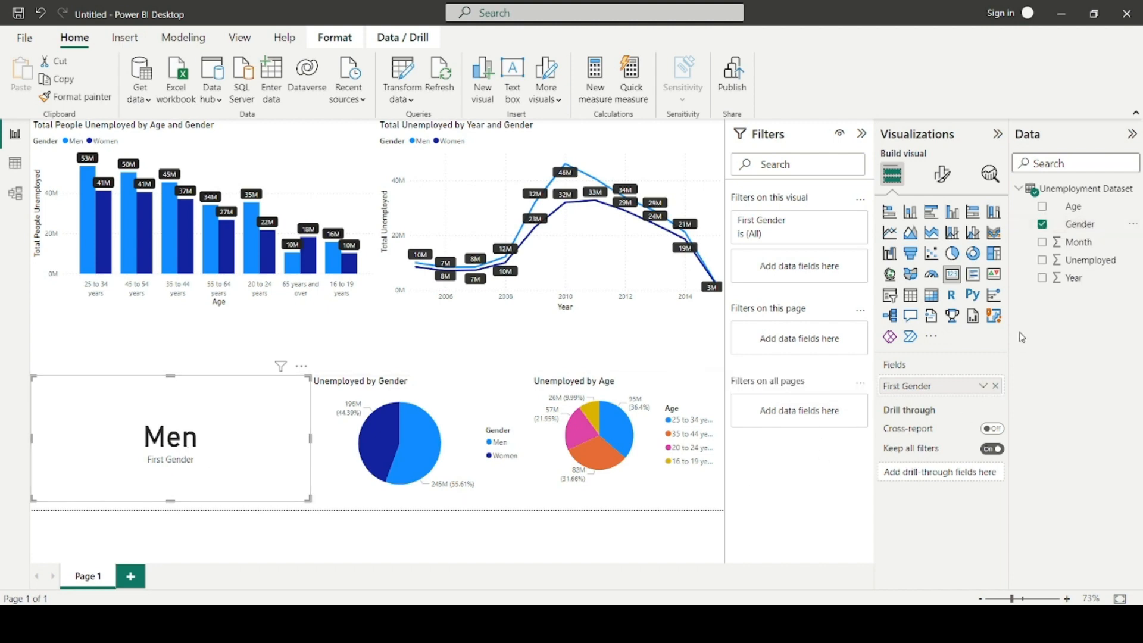
{"action": "left_click_drag", "start_coordinate": [1080, 228], "coordinate": [805, 266]}
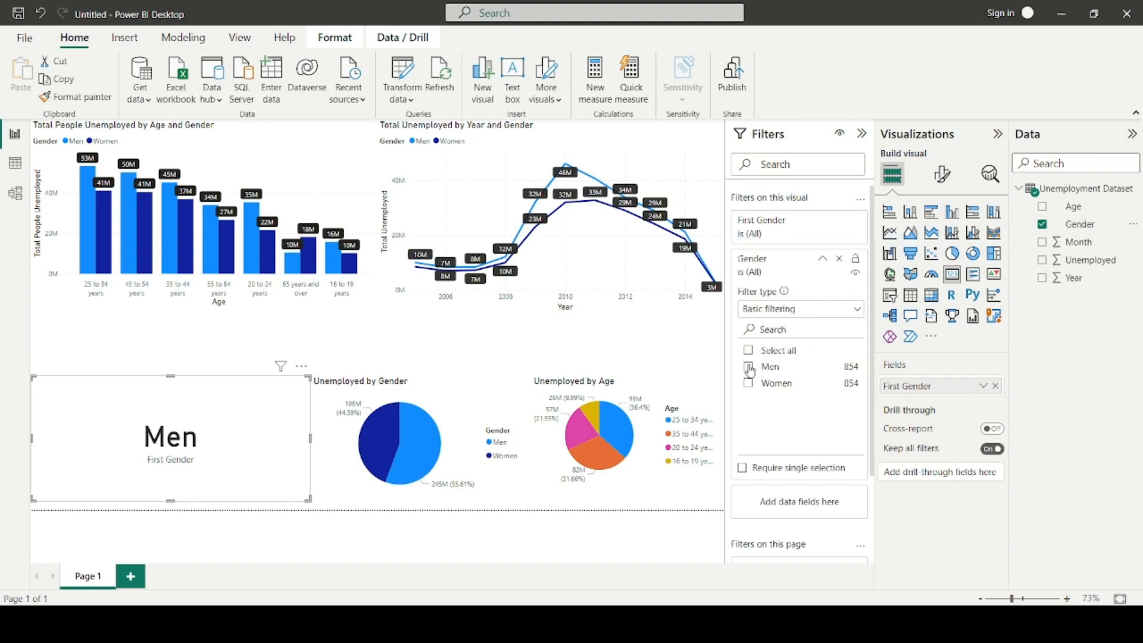
{"action": "left_click", "coordinate": [796, 310]}
{"action": "left_click", "coordinate": [774, 364]}
{"action": "left_click", "coordinate": [820, 350]}
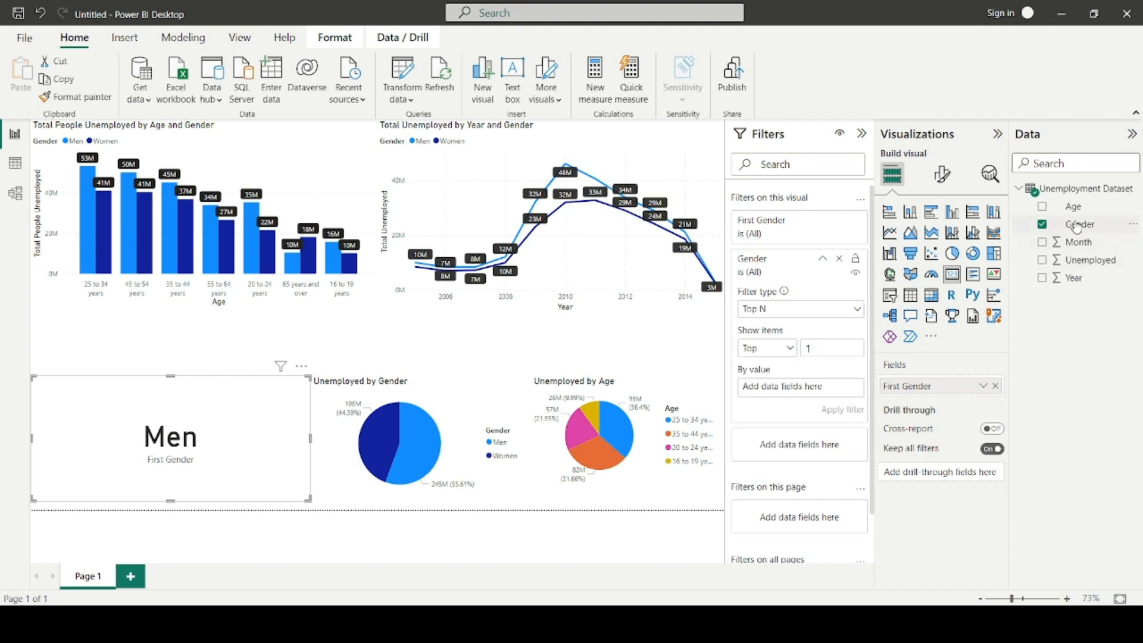
{"action": "left_click_drag", "start_coordinate": [1077, 225], "coordinate": [801, 388]}
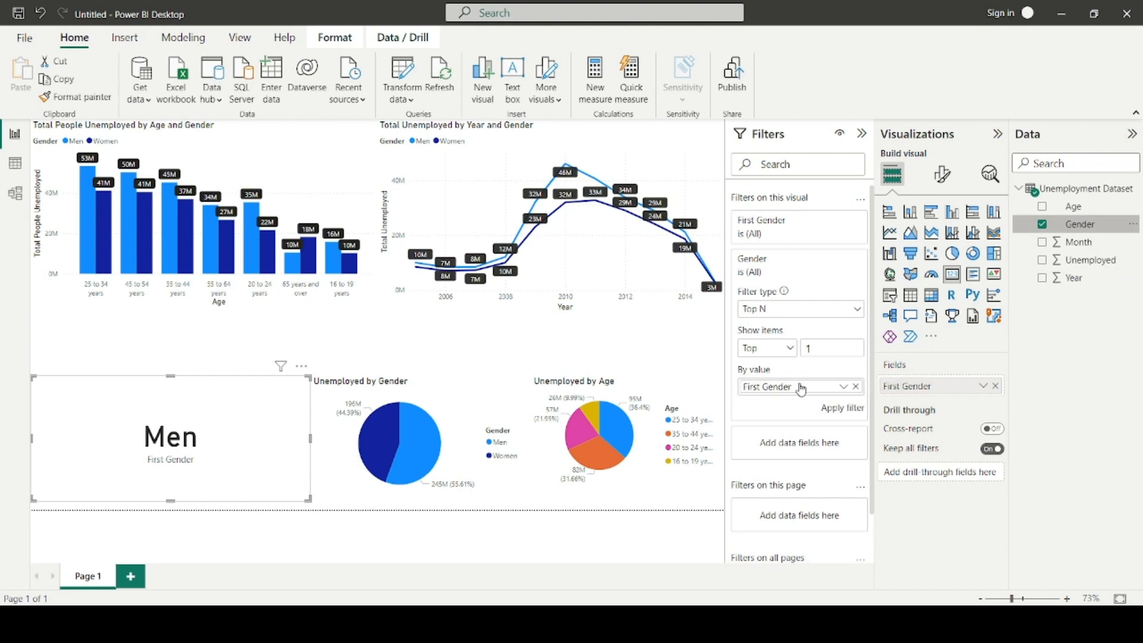
{"action": "left_click", "coordinate": [844, 388]}
{"action": "left_click", "coordinate": [860, 460]}
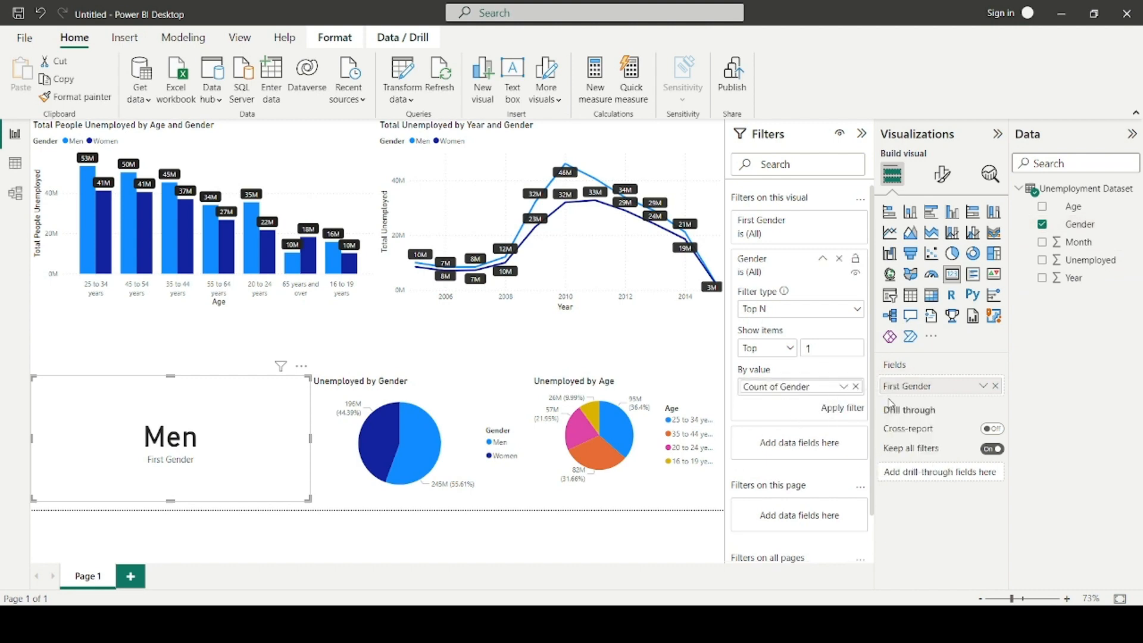
{"action": "left_click", "coordinate": [850, 409]}
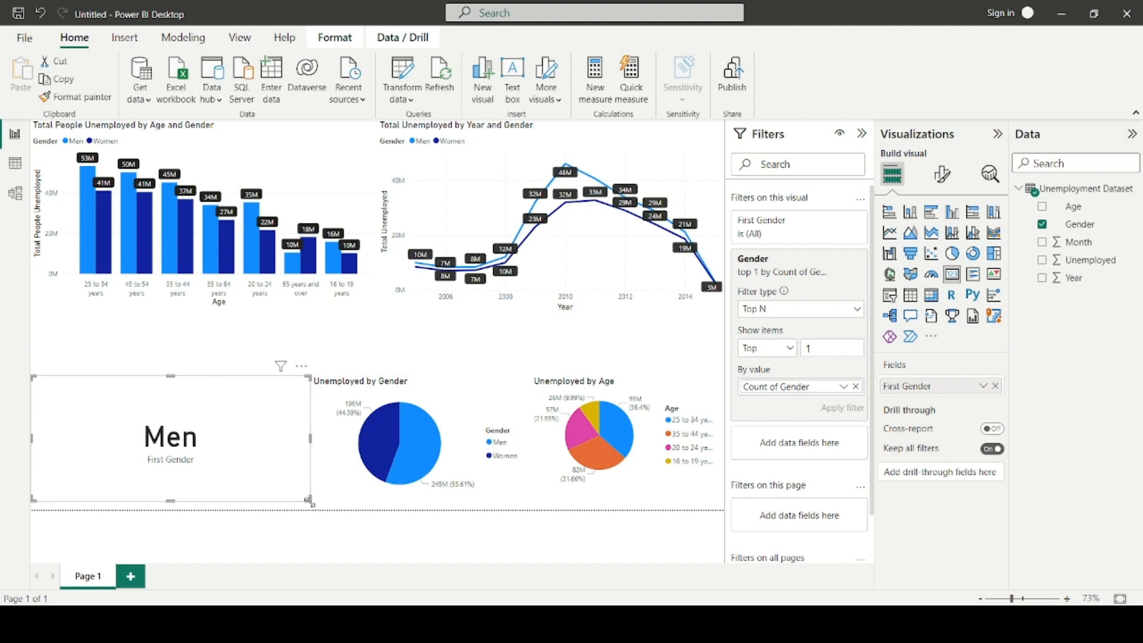
- Shrink the gender card and rename its field to Most Unemployed Gender, sizing the card so the full label fits
{"action": "left_click_drag", "start_coordinate": [310, 501], "coordinate": [108, 401]}
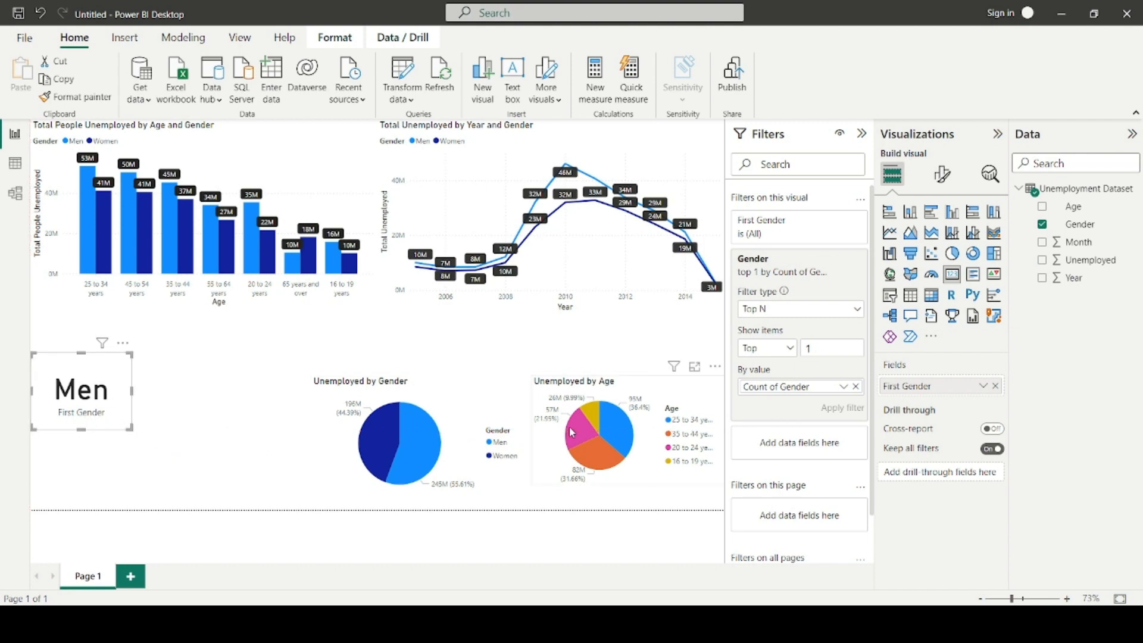
{"action": "double_click", "coordinate": [922, 386]}
{"action": "type", "text": "Mo"}
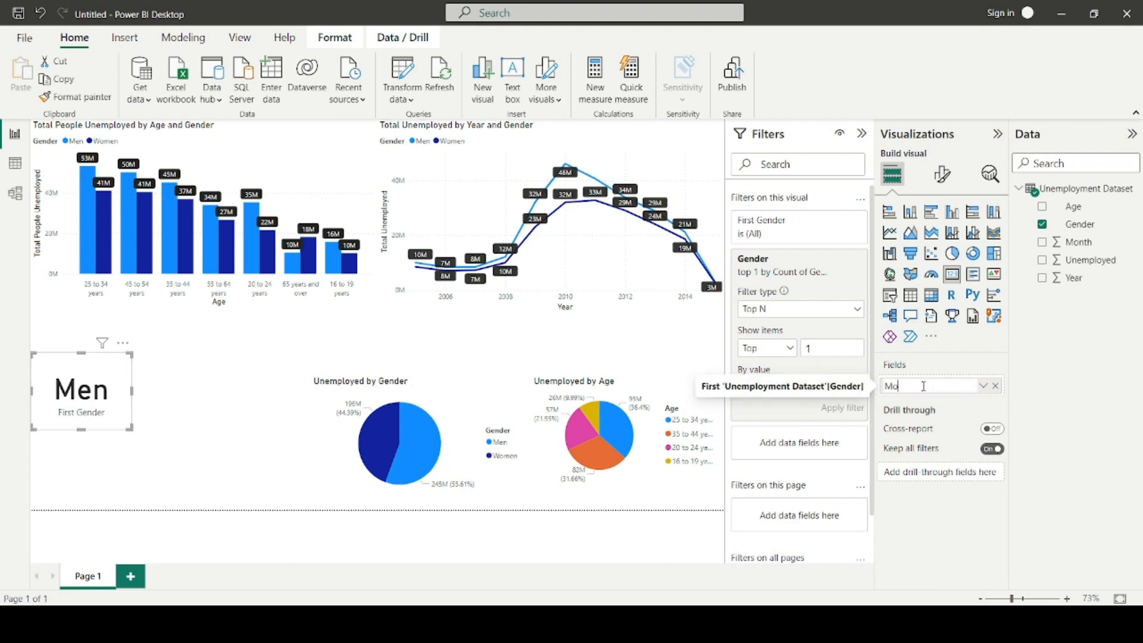
{"action": "type", "text": "st"}
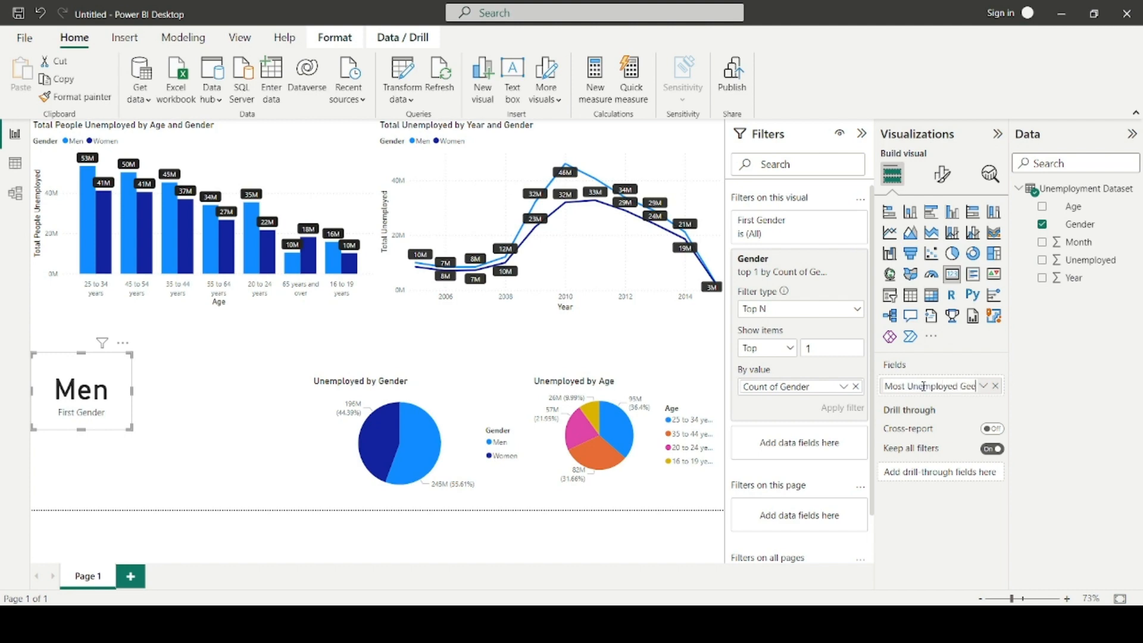
{"action": "type", "text": "Unemployed Gender"}
{"action": "key", "text": "Return"}
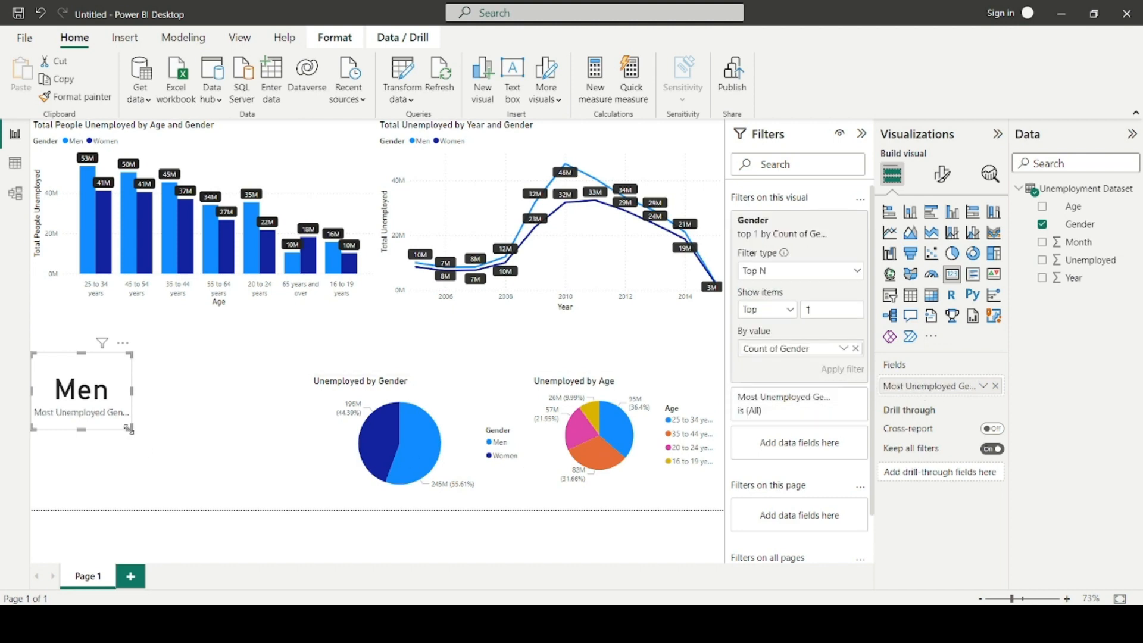
{"action": "left_click_drag", "start_coordinate": [131, 428], "coordinate": [144, 440]}
{"action": "left_click", "coordinate": [167, 440]}
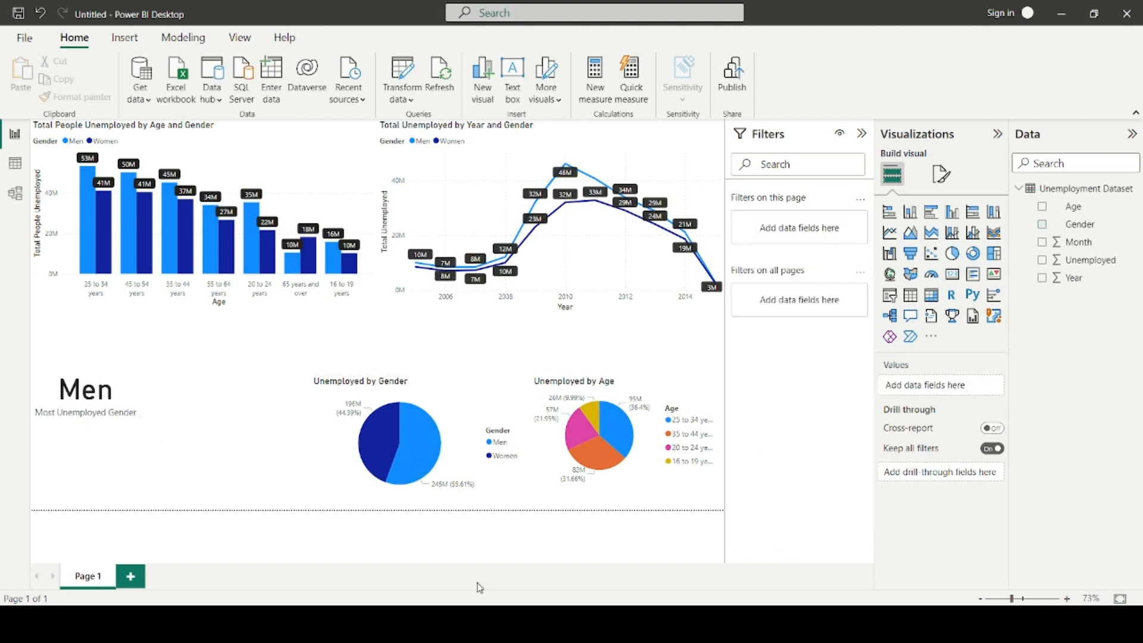
- Check the Min Unemployed in Year objective, and add a narrow card showing Year beside the Most Unemployed Gender card
{"action": "key", "text": "alt+Tab"}
{"action": "left_click", "coordinate": [336, 370]}
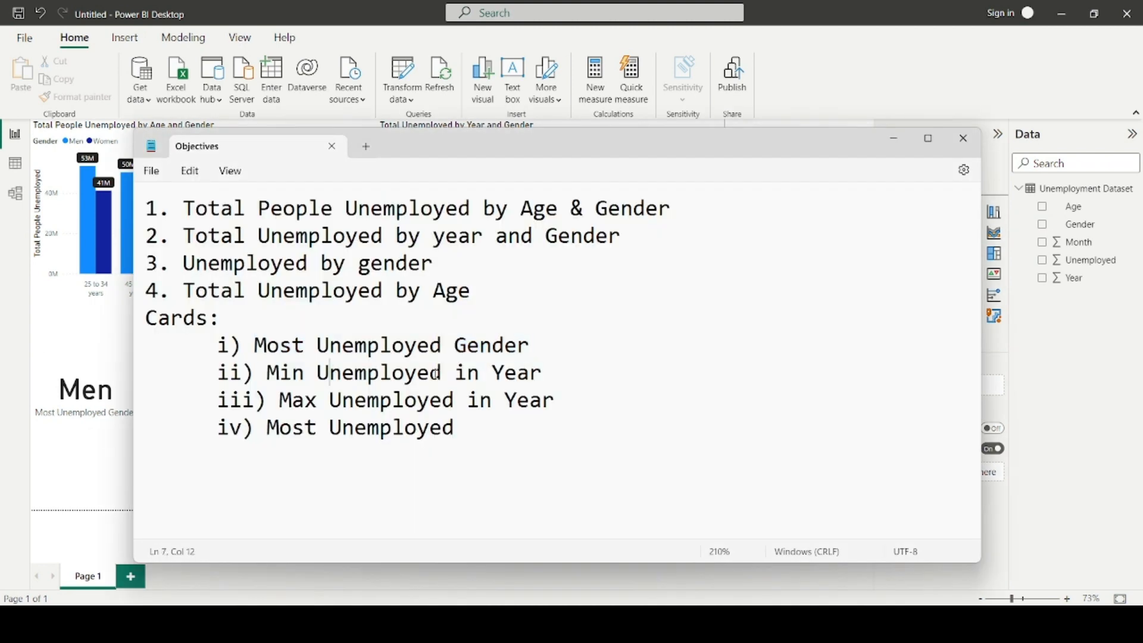
{"action": "left_click", "coordinate": [98, 355]}
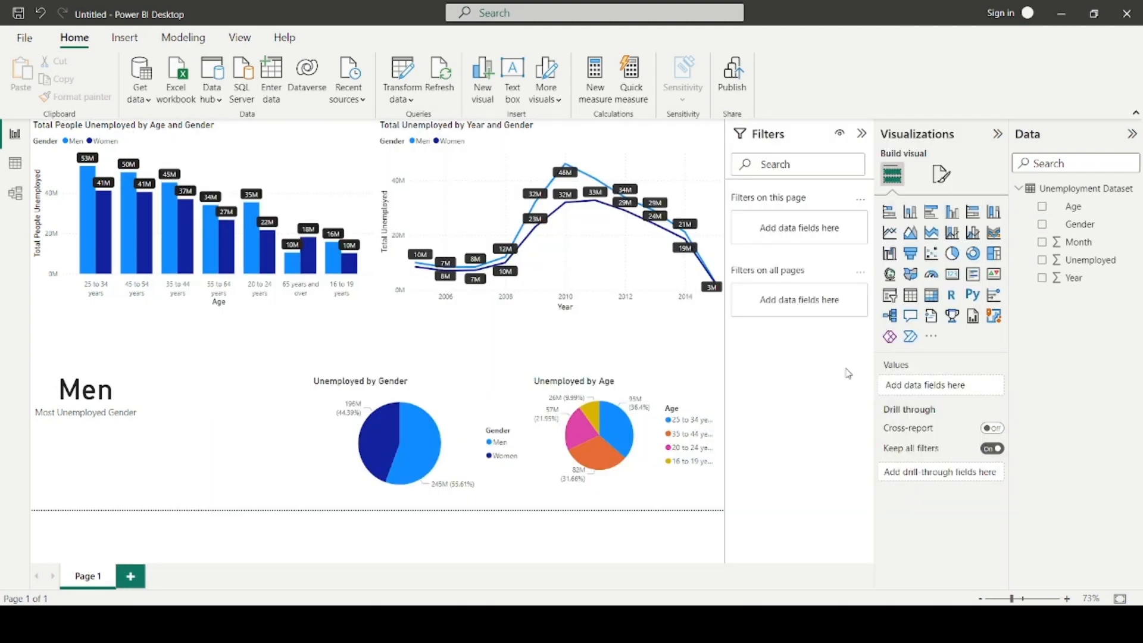
{"action": "left_click", "coordinate": [954, 276]}
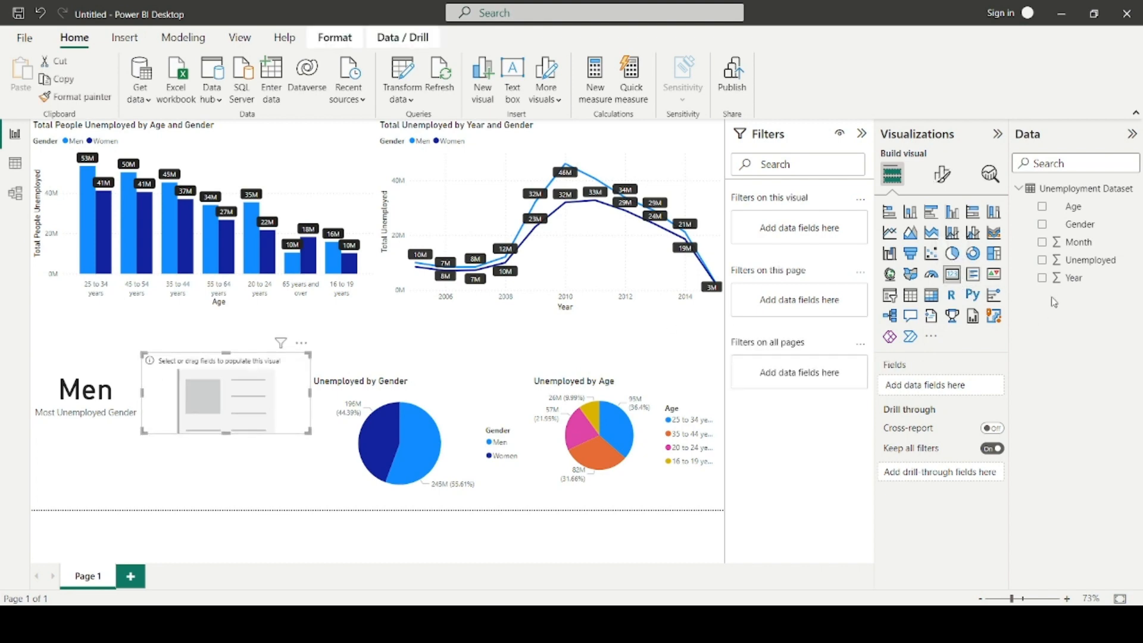
{"action": "left_click_drag", "start_coordinate": [1071, 280], "coordinate": [963, 387]}
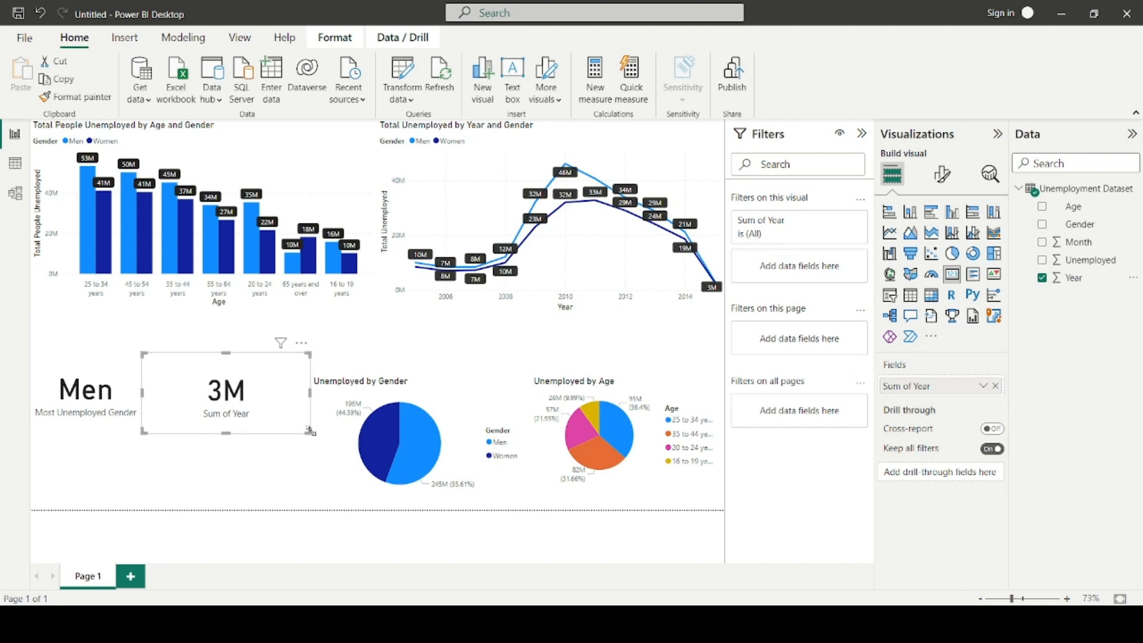
{"action": "left_click_drag", "start_coordinate": [309, 432], "coordinate": [274, 432]}
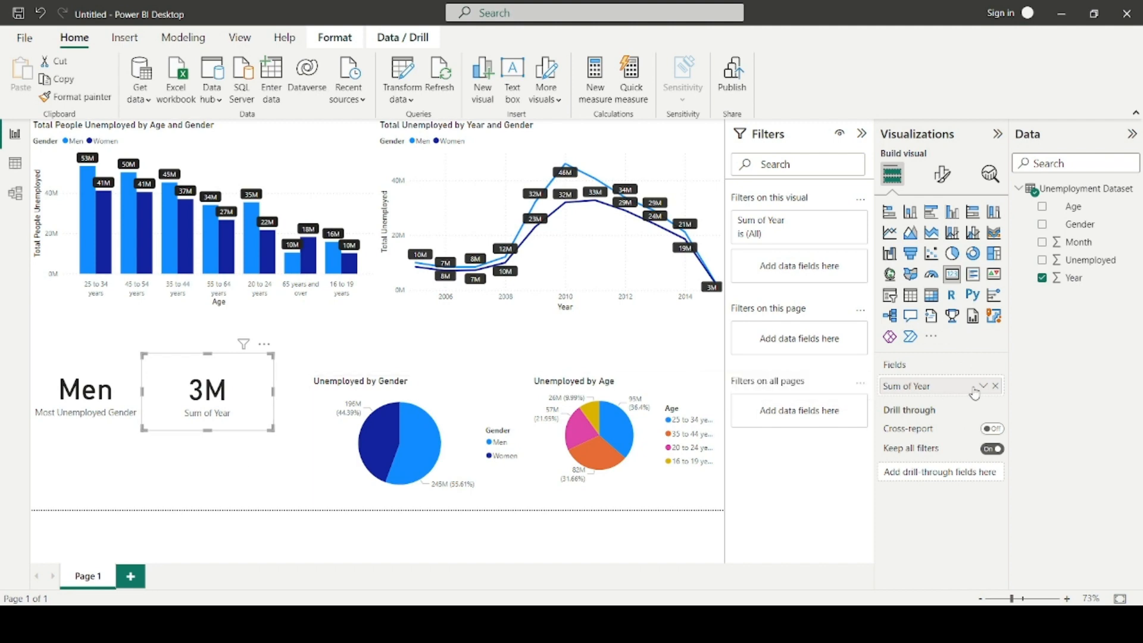
- Add Year as a filter on the new year card and set its filter type to Top N
{"action": "left_click_drag", "start_coordinate": [1073, 278], "coordinate": [798, 265]}
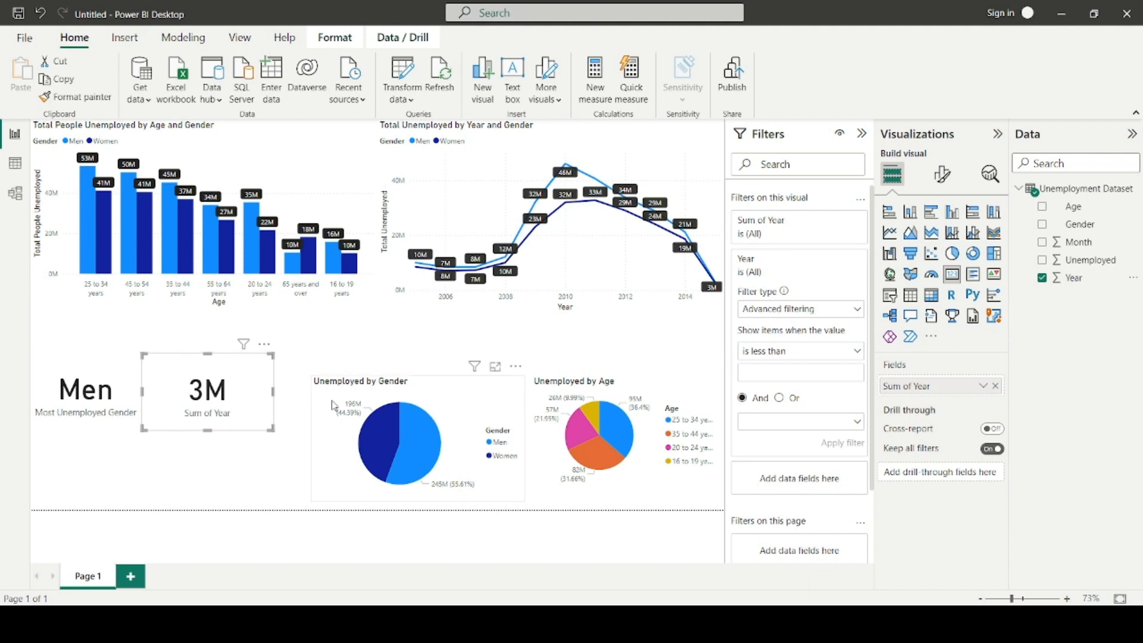
{"action": "mouse_move", "coordinate": [373, 427]}
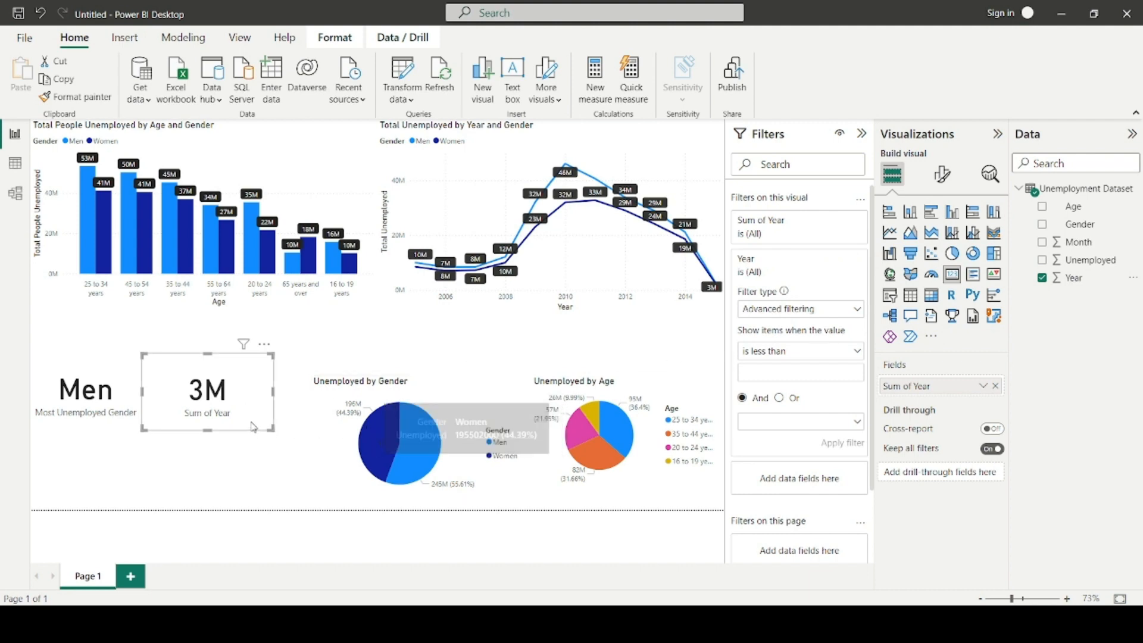
{"action": "left_click", "coordinate": [796, 309]}
{"action": "left_click", "coordinate": [789, 366]}
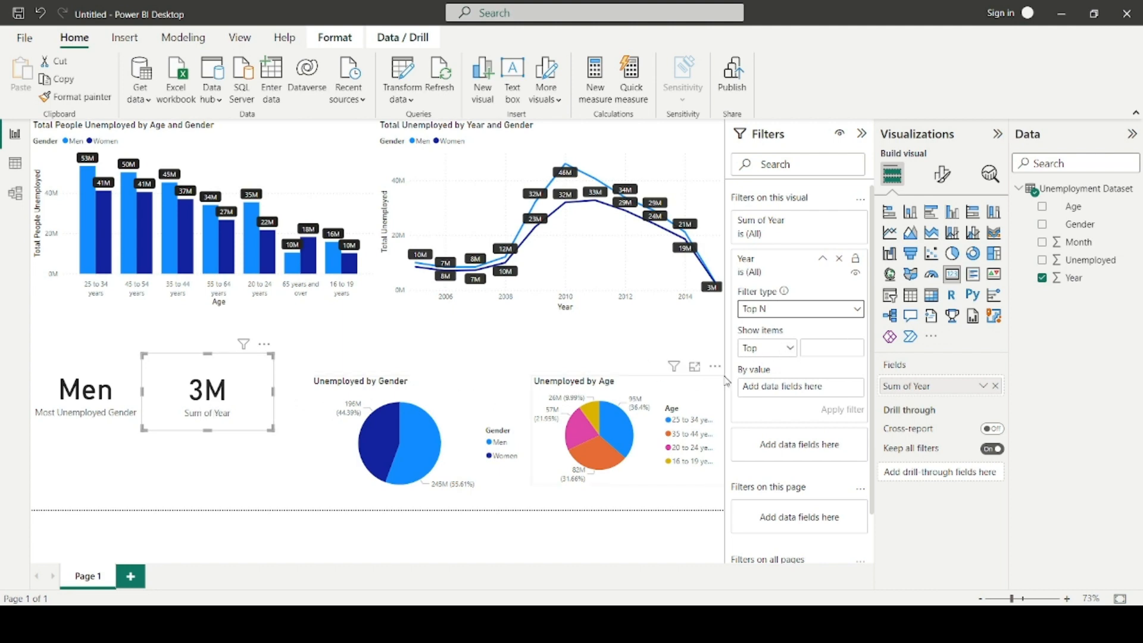
{"action": "left_click", "coordinate": [779, 355]}
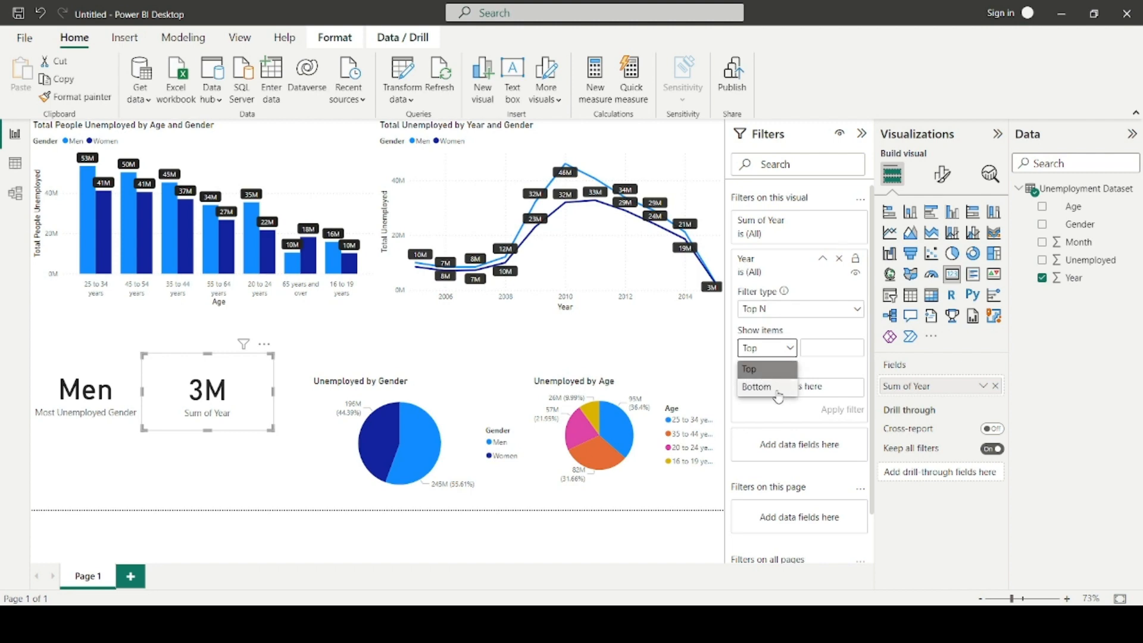
{"action": "left_click", "coordinate": [775, 393]}
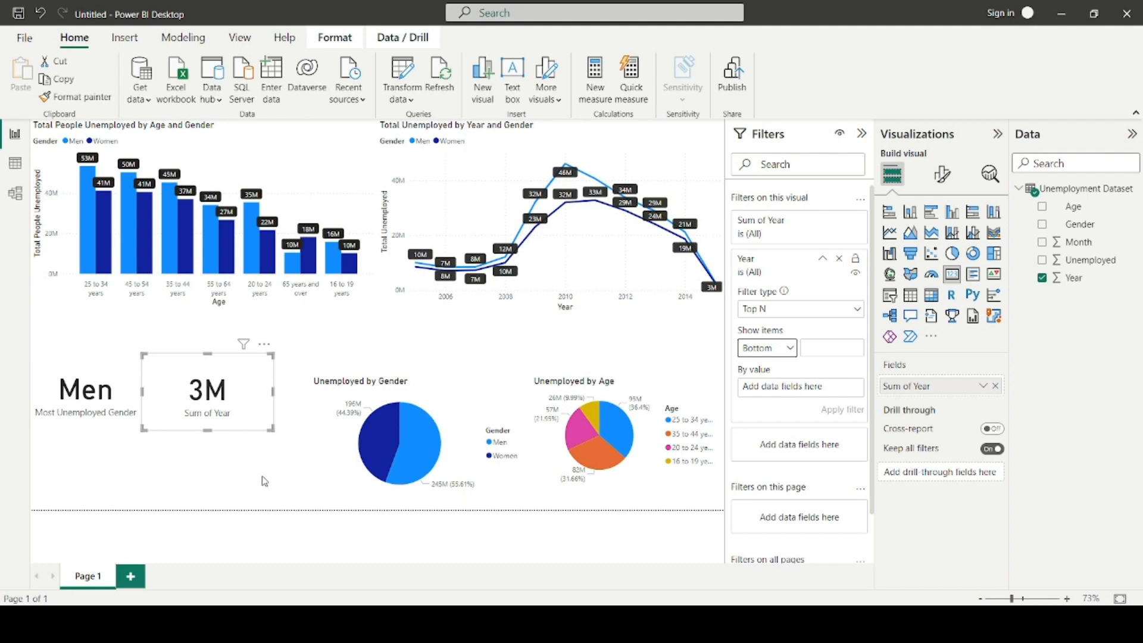
{"action": "left_click", "coordinate": [278, 455]}
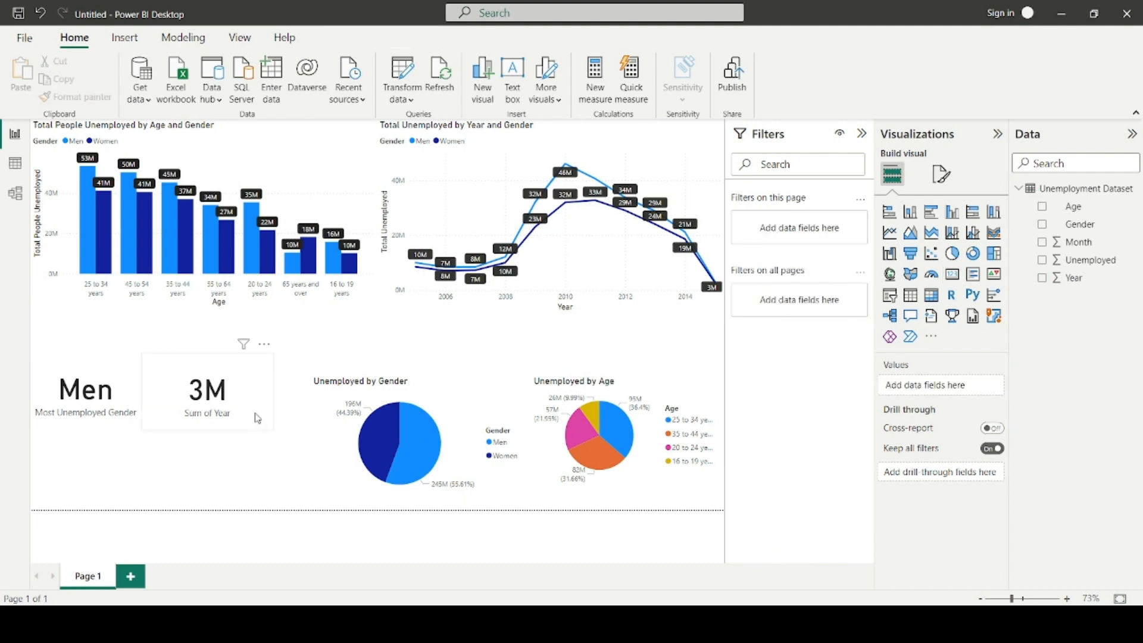
{"action": "left_click", "coordinate": [257, 418]}
{"action": "left_click", "coordinate": [256, 466]}
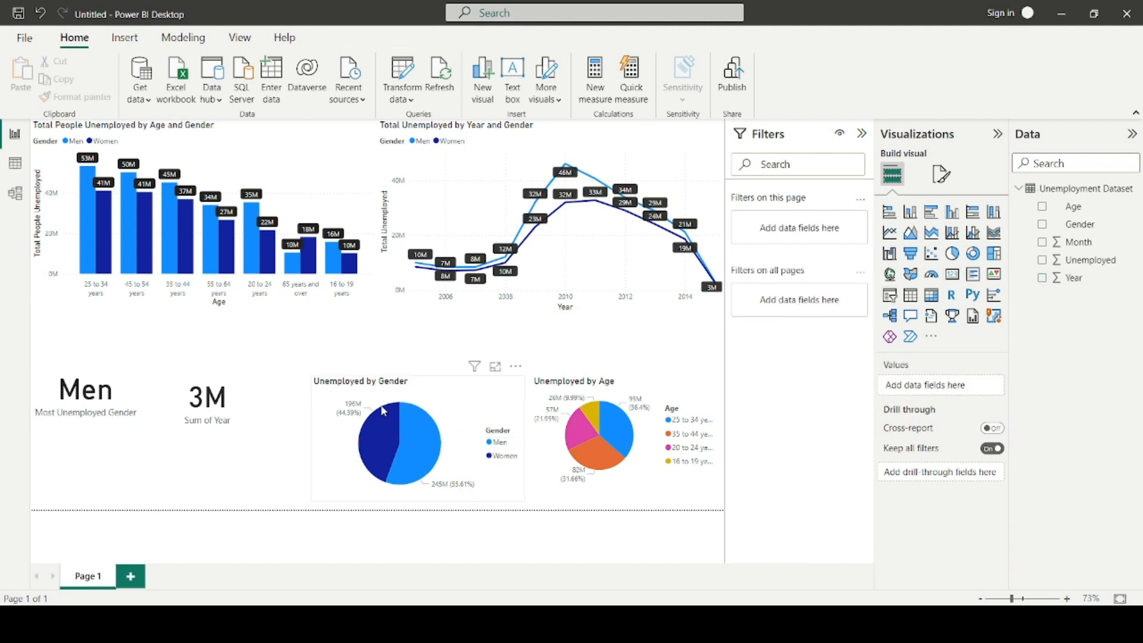
- Filter the year card's Year to the Bottom 1 by Sum of Unemployed and apply the filter
{"action": "left_click", "coordinate": [253, 420]}
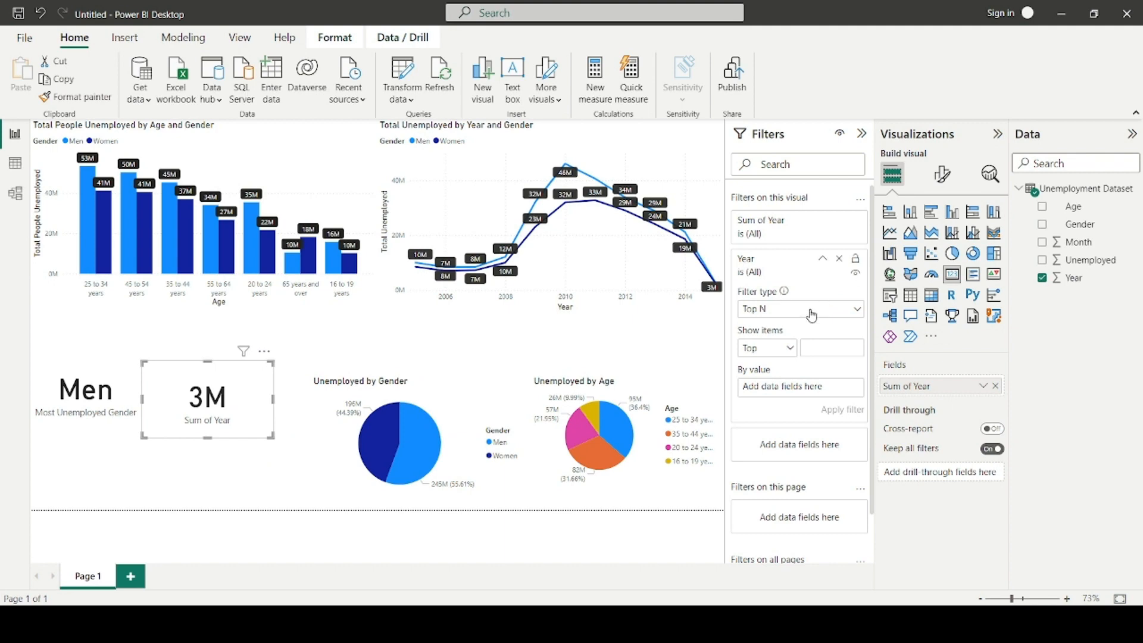
{"action": "left_click", "coordinate": [774, 348]}
{"action": "left_click", "coordinate": [764, 388]}
{"action": "left_click_drag", "start_coordinate": [1087, 261], "coordinate": [840, 393]}
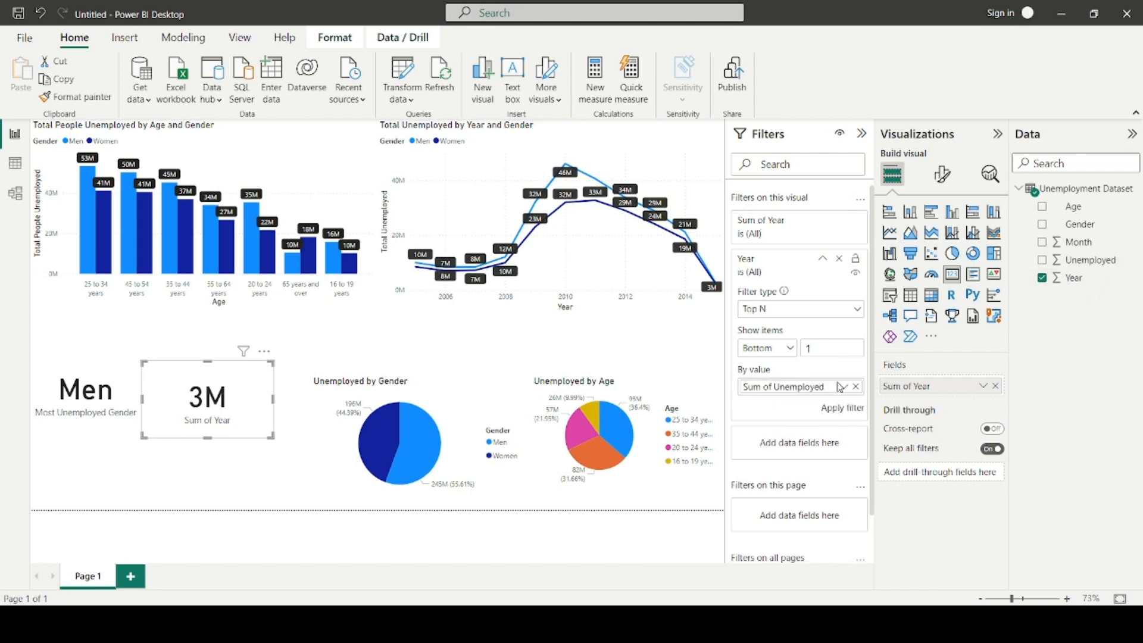
{"action": "left_click", "coordinate": [841, 408]}
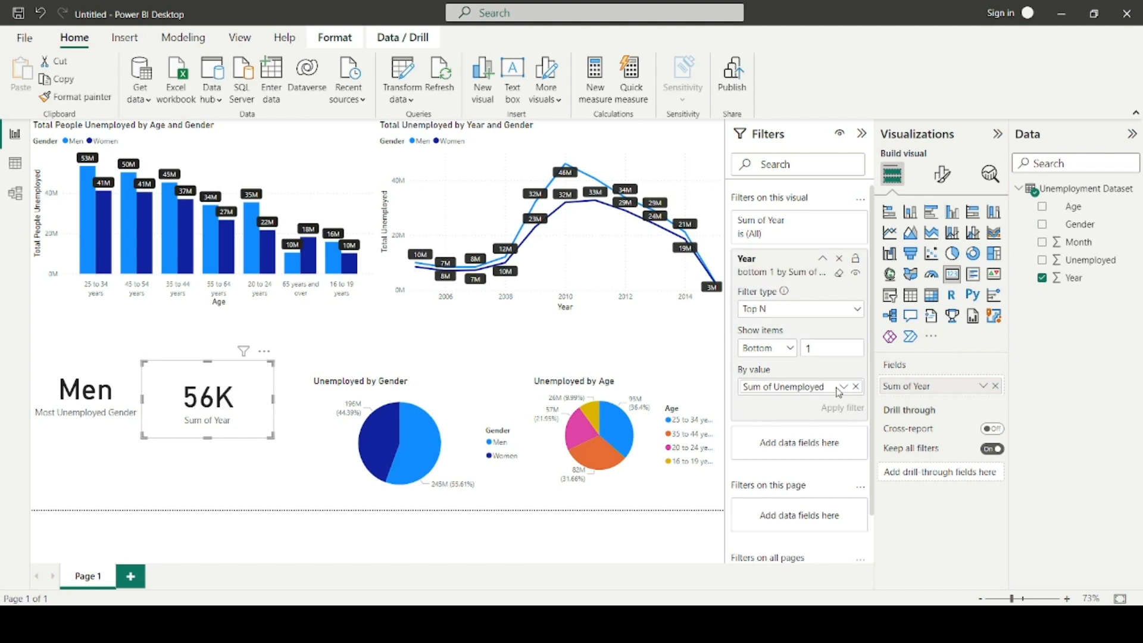
- Summarize the year card's field by Minimum, and shift the card up in line with the Most Unemployed Gender card
{"action": "left_click", "coordinate": [980, 388]}
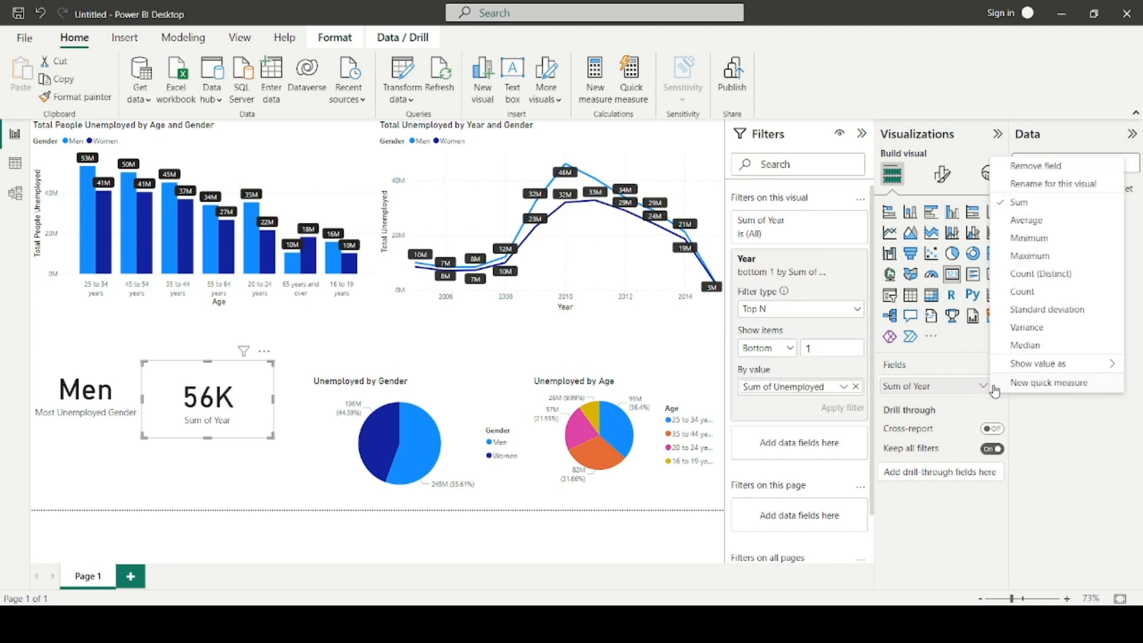
{"action": "left_click", "coordinate": [1022, 238]}
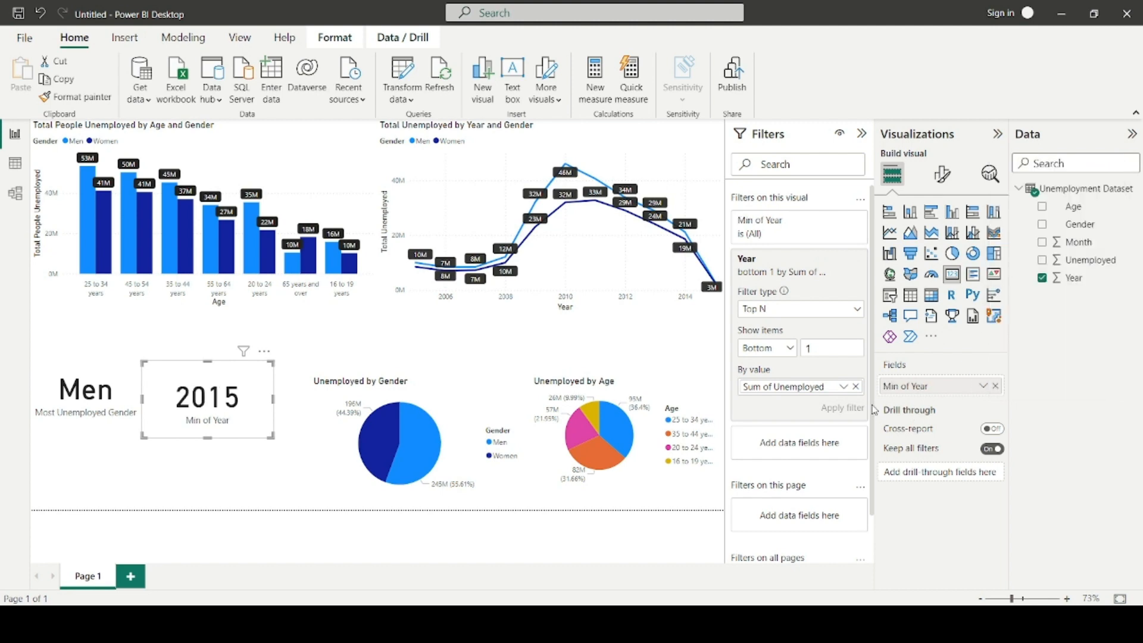
{"action": "left_click", "coordinate": [823, 260]}
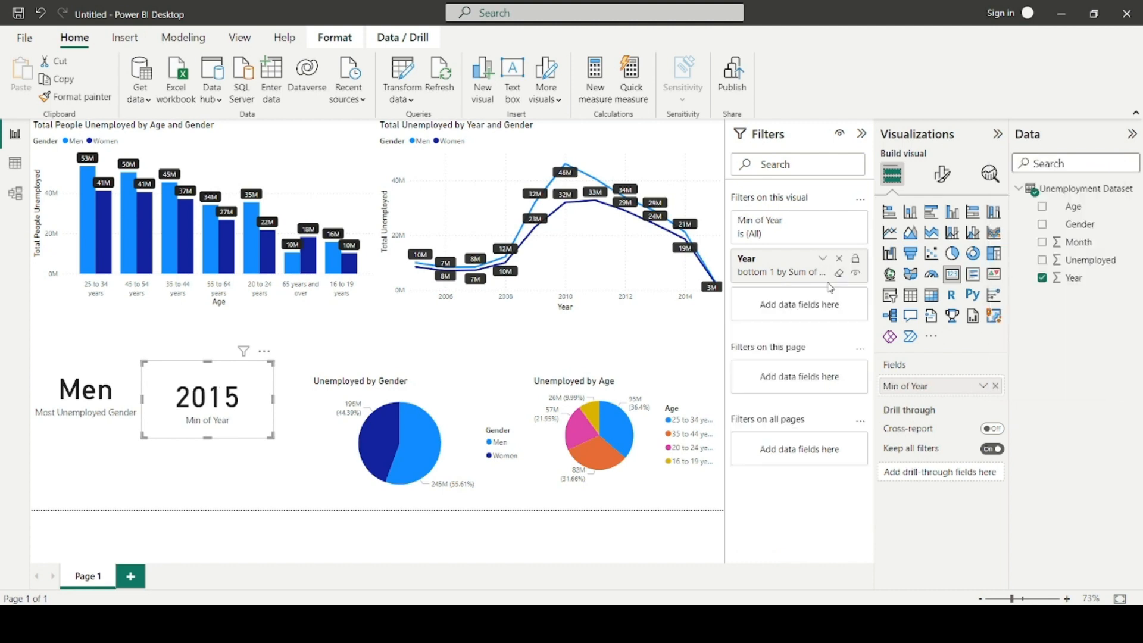
{"action": "left_click_drag", "start_coordinate": [228, 399], "coordinate": [230, 392]}
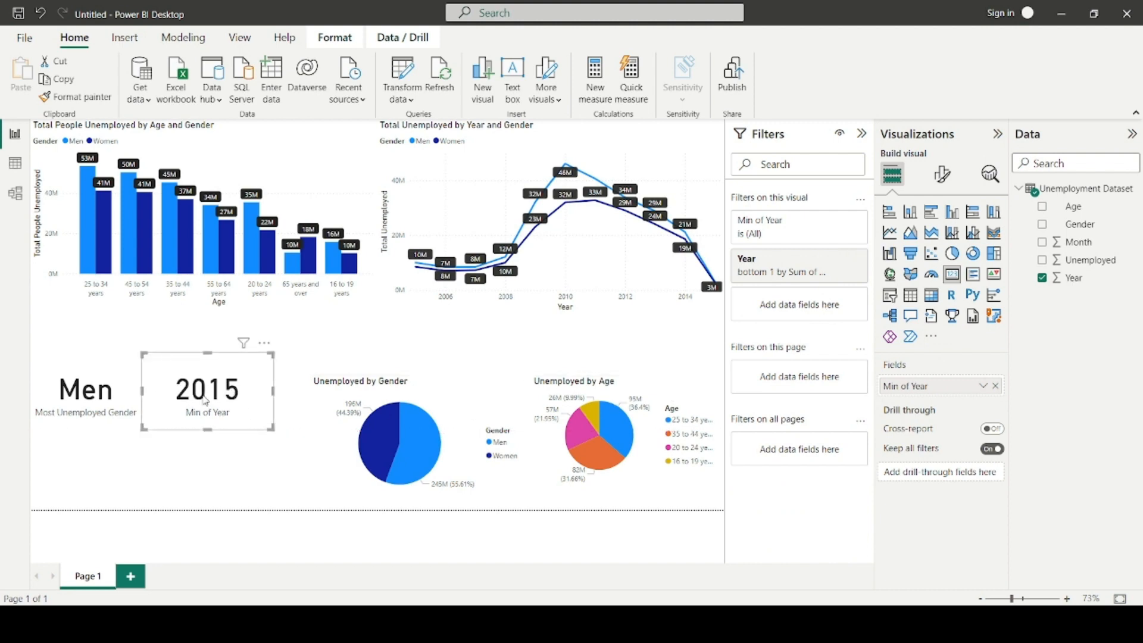
- Rename the year card's field to Min Unemployed in a Year and nudge the card closer to the Most Unemployed Gender card
{"action": "double_click", "coordinate": [909, 388]}
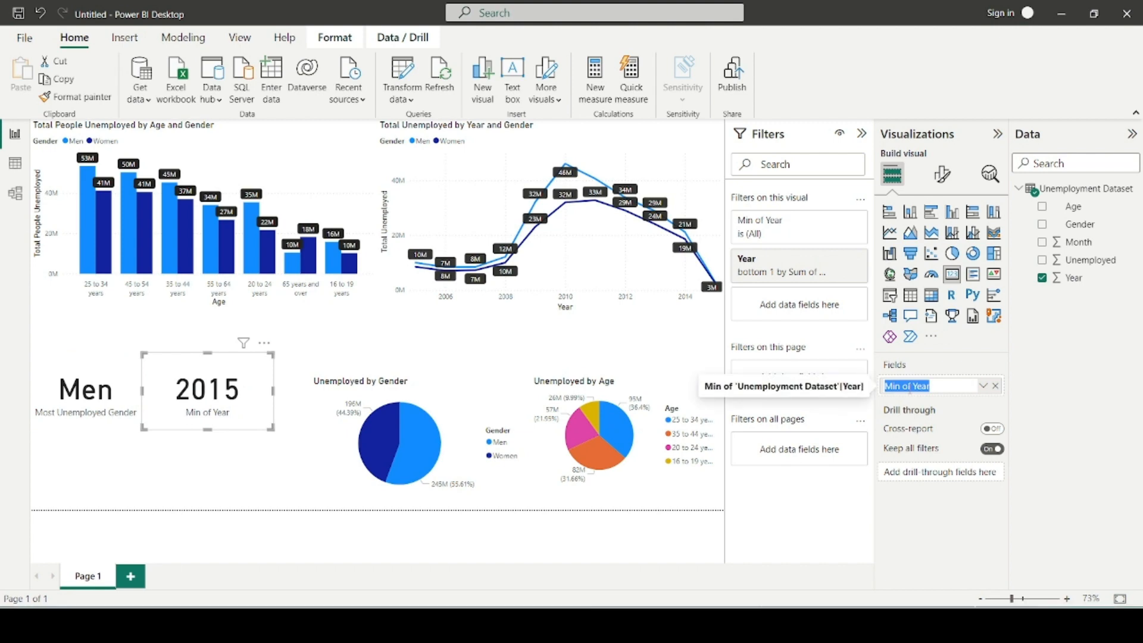
{"action": "type", "text": "Min"}
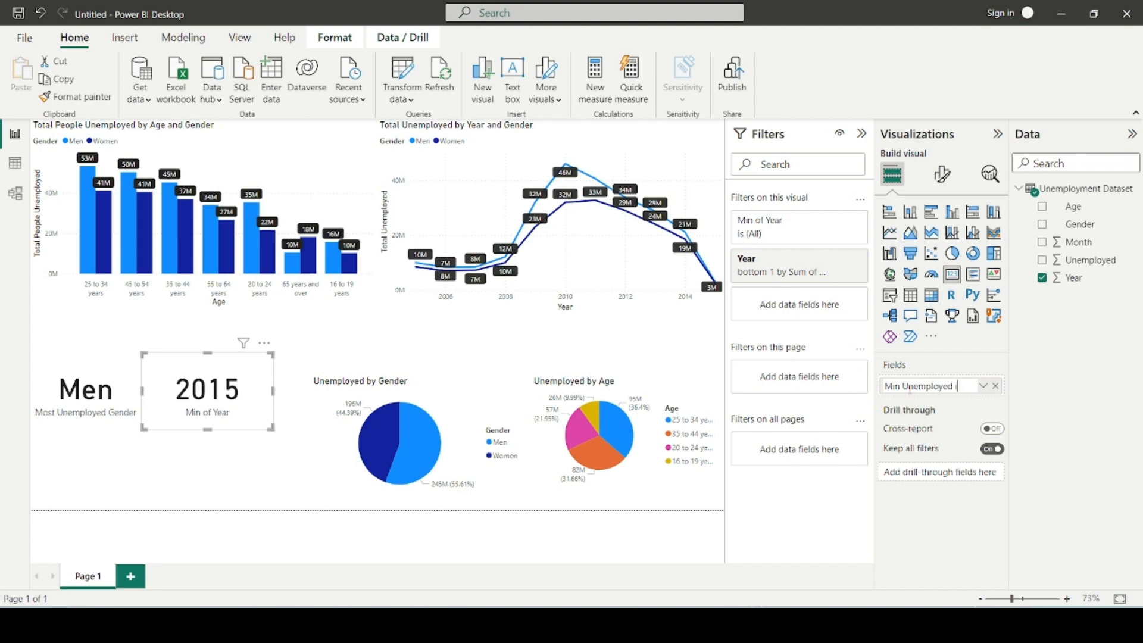
{"action": "type", "text": "Year"}
{"action": "key", "text": "Return"}
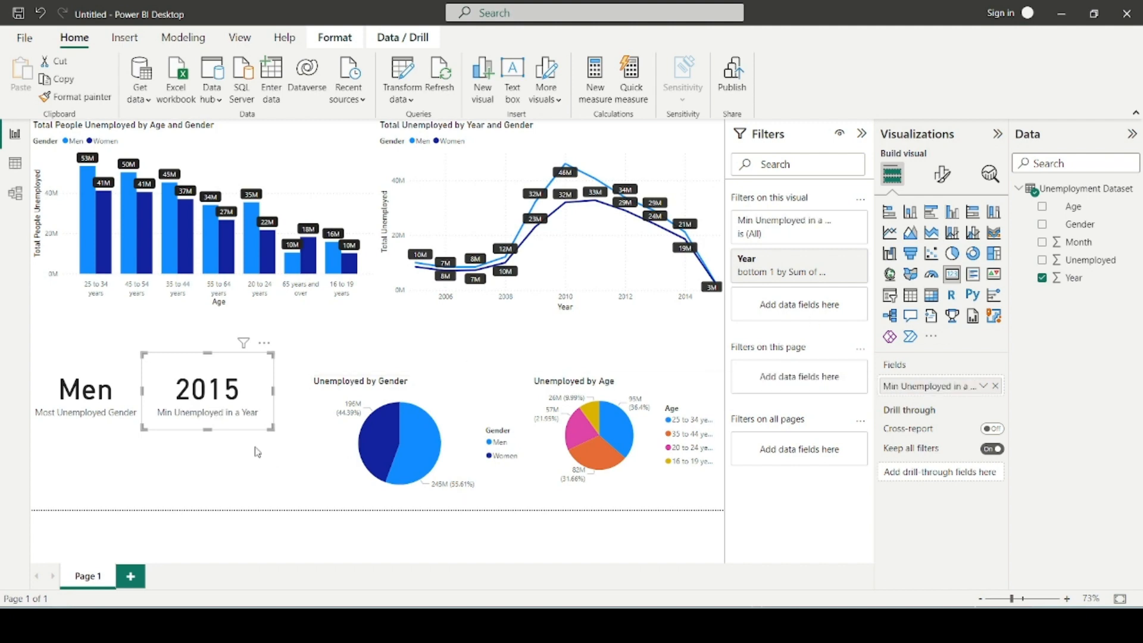
{"action": "left_click_drag", "start_coordinate": [246, 400], "coordinate": [238, 402]}
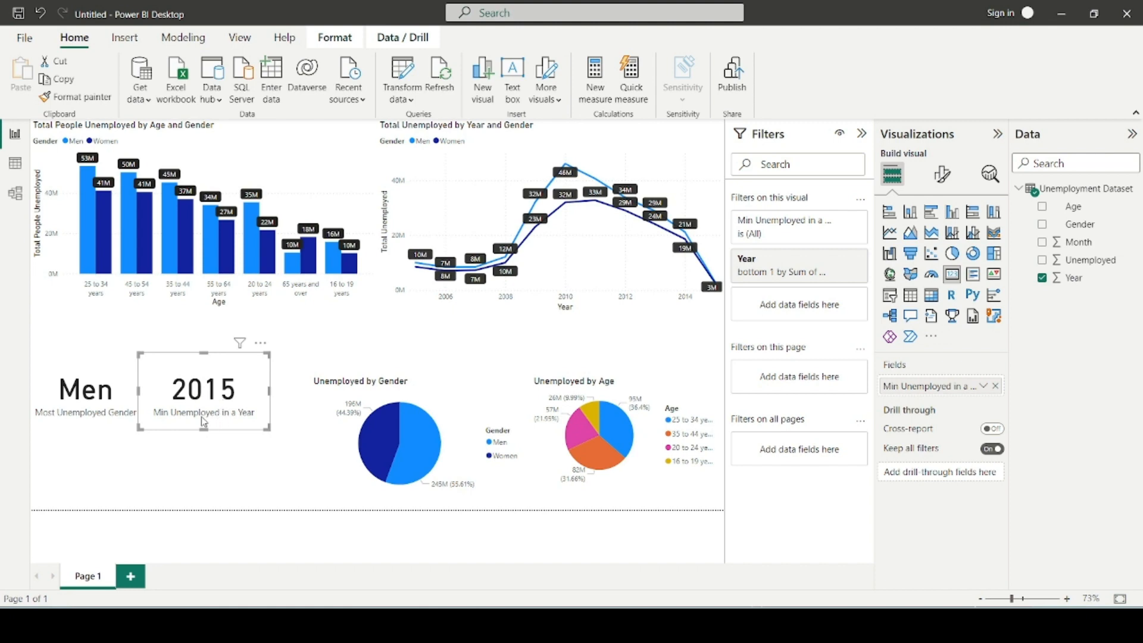
{"action": "left_click", "coordinate": [211, 437]}
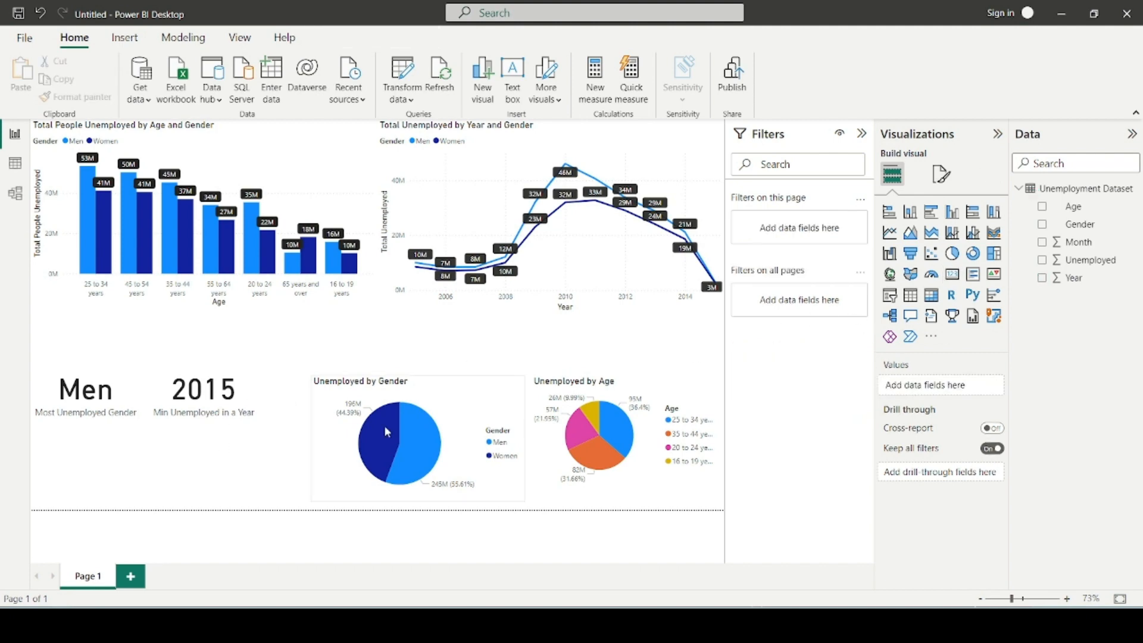
- Add another card showing Year and move it beneath the age and gender column chart
{"action": "left_click", "coordinate": [952, 275]}
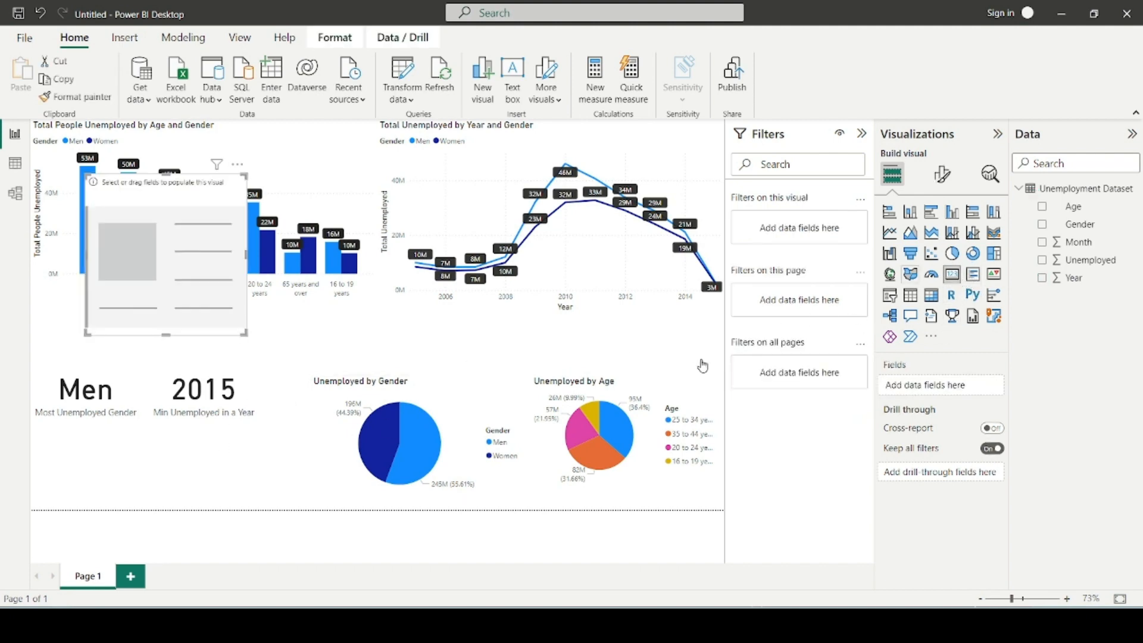
{"action": "left_click_drag", "start_coordinate": [193, 318], "coordinate": [275, 463]}
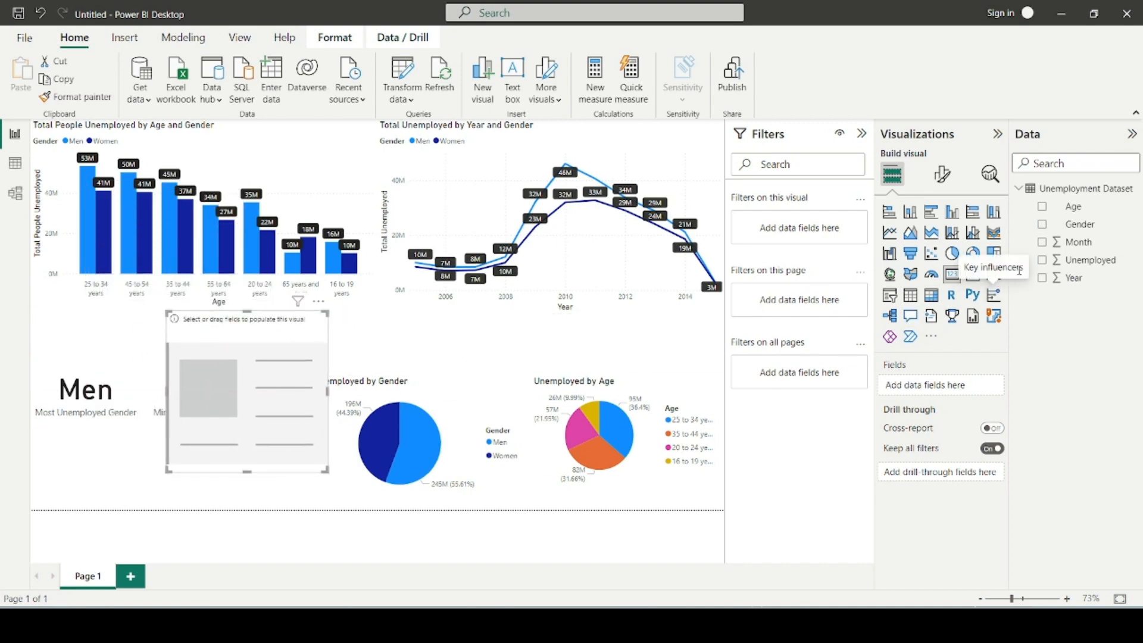
{"action": "left_click_drag", "start_coordinate": [1073, 278], "coordinate": [952, 386]}
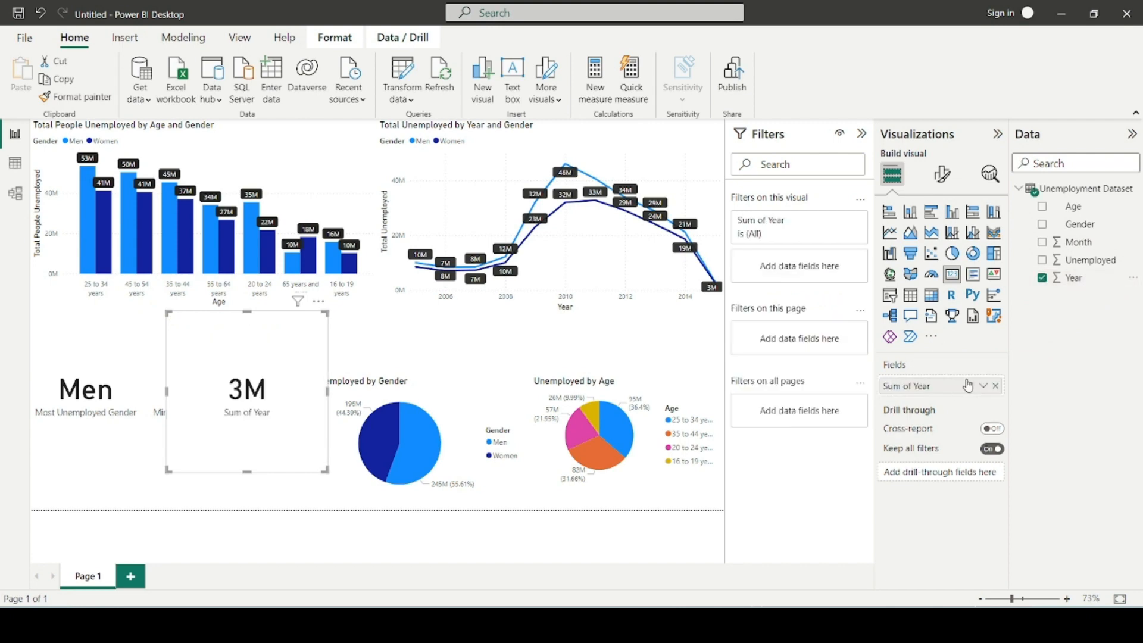
- Filter the new card's Year to the Top 1 by Sum of Unemployed and apply the filter
{"action": "left_click_drag", "start_coordinate": [1074, 278], "coordinate": [799, 266]}
{"action": "left_click", "coordinate": [813, 309]}
{"action": "left_click", "coordinate": [815, 361]}
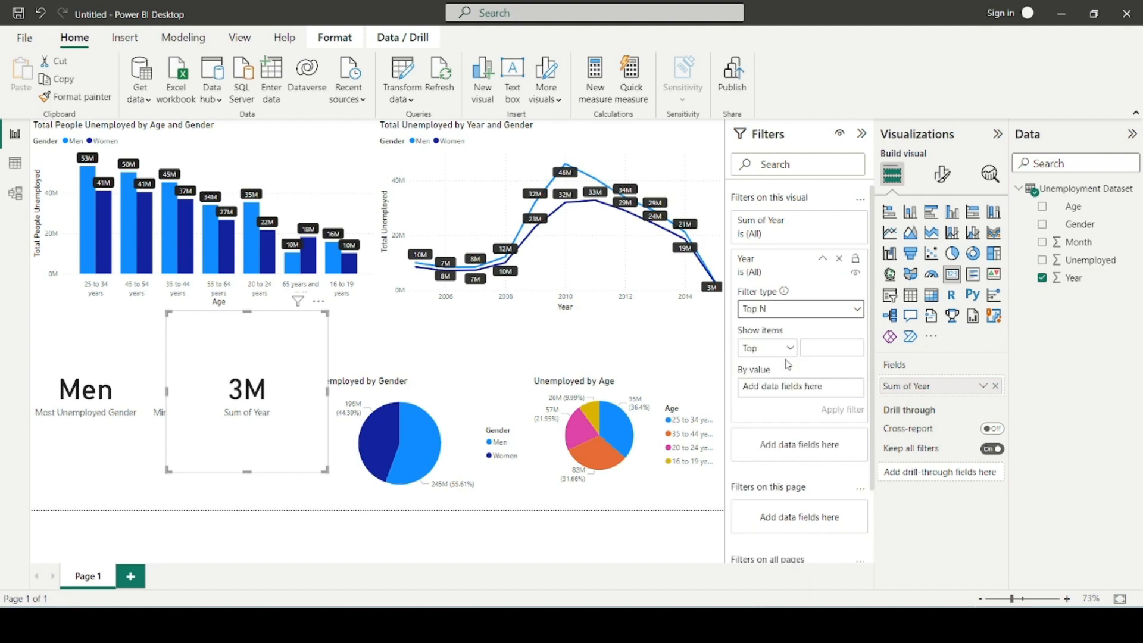
{"action": "left_click", "coordinate": [820, 342]}
{"action": "left_click_drag", "start_coordinate": [1077, 269], "coordinate": [836, 393]}
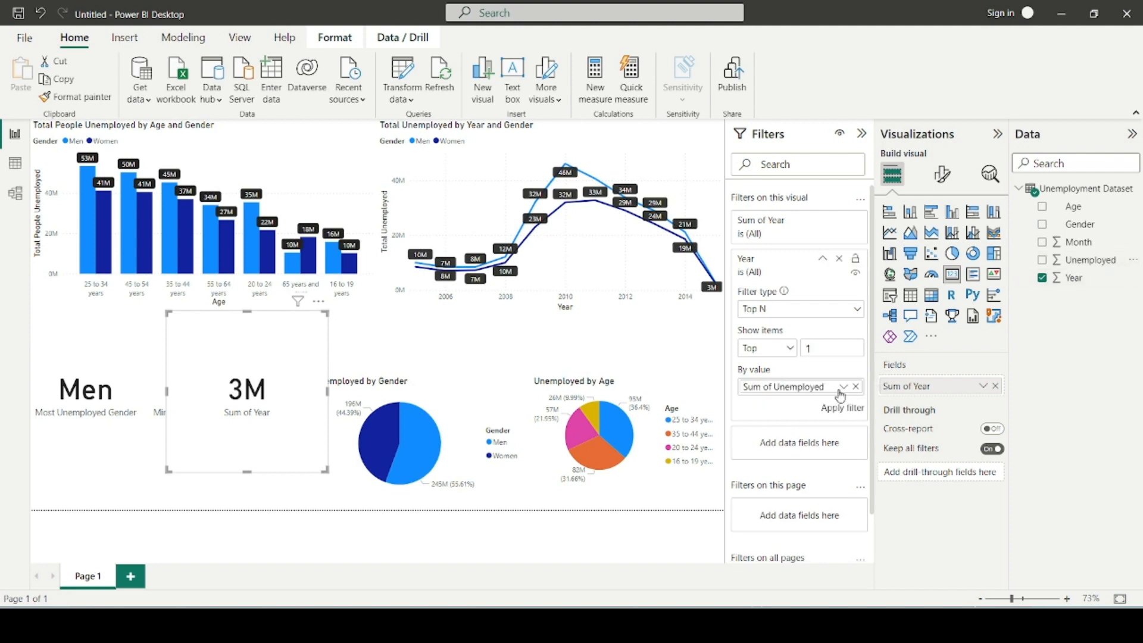
{"action": "left_click", "coordinate": [846, 410]}
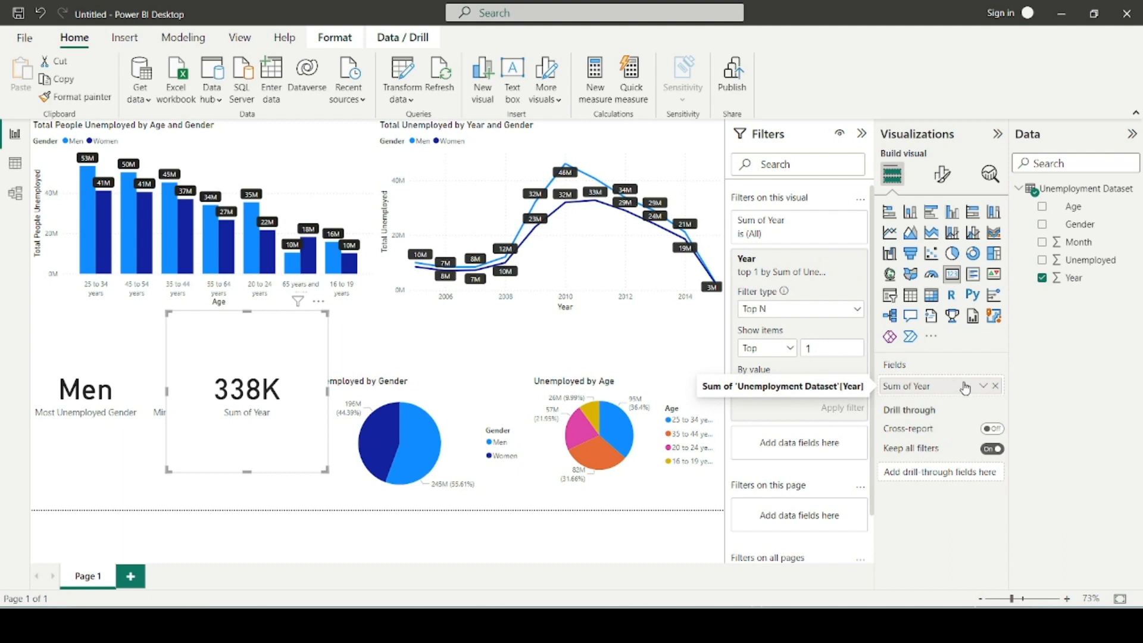
- Summarize the new card's Year by Maximum and shift the card slightly downward
{"action": "left_click", "coordinate": [983, 386]}
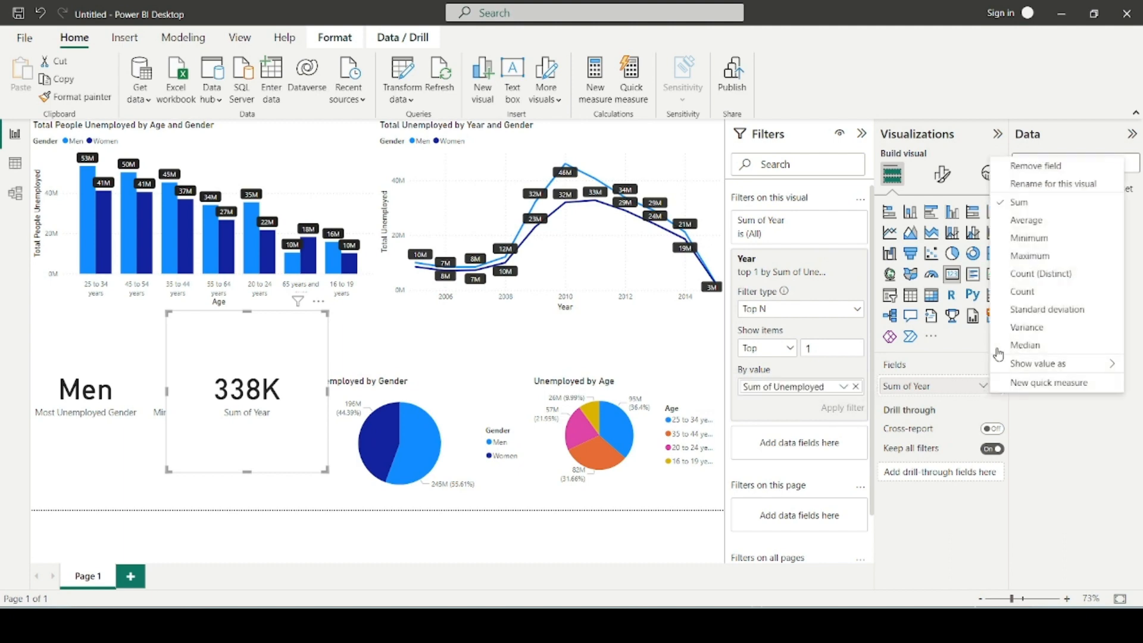
{"action": "left_click", "coordinate": [1030, 255]}
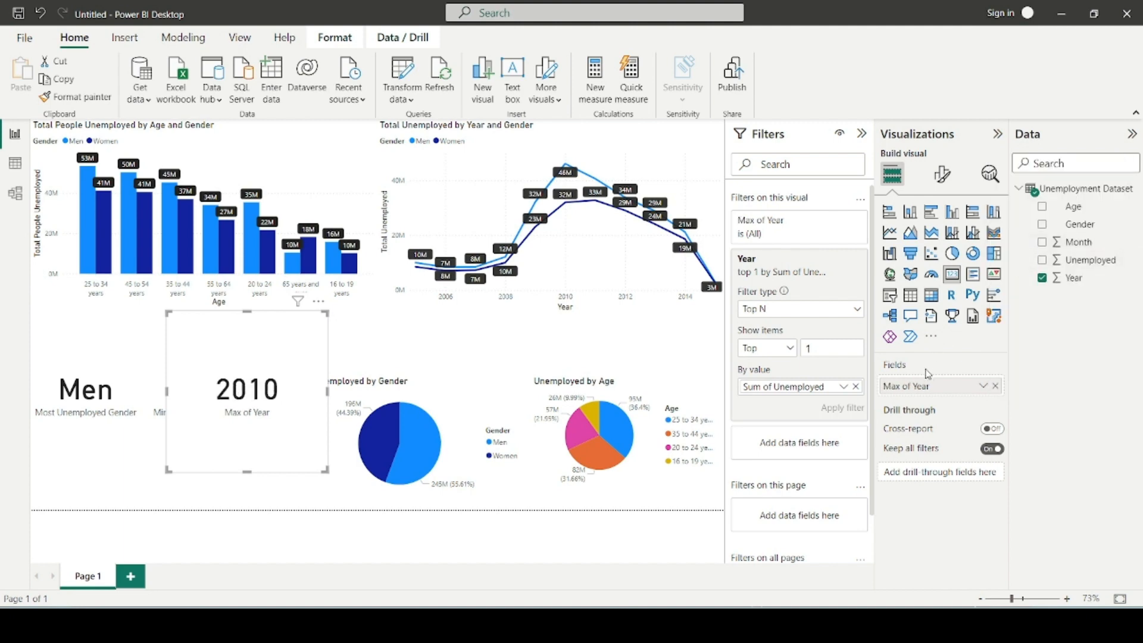
{"action": "left_click_drag", "start_coordinate": [275, 337], "coordinate": [295, 359]}
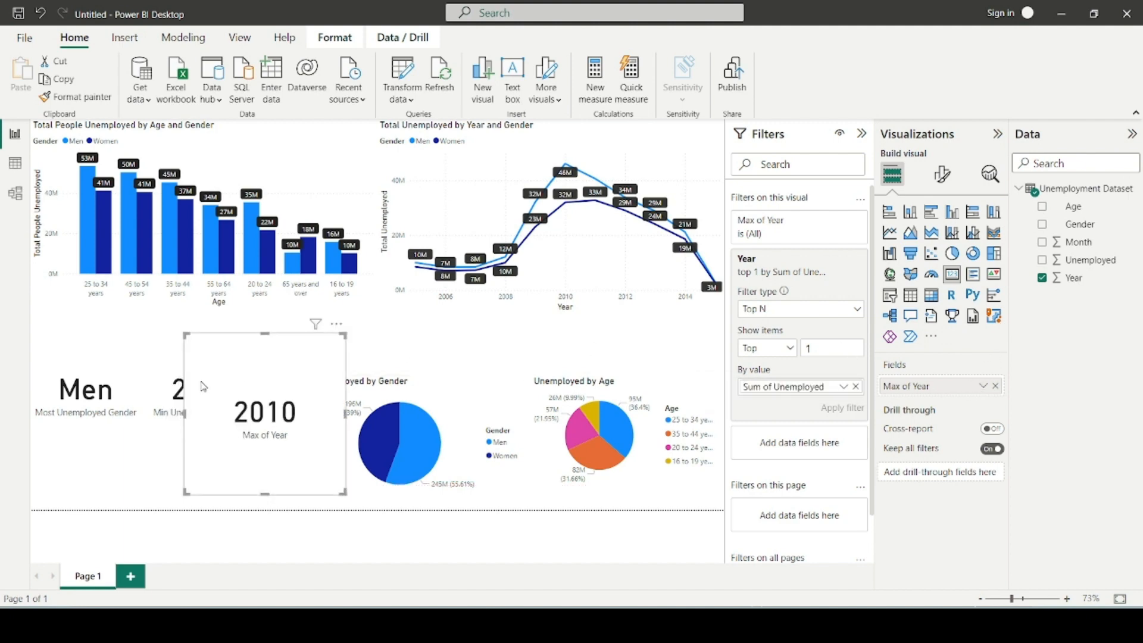
{"action": "left_click_drag", "start_coordinate": [278, 382], "coordinate": [271, 372]}
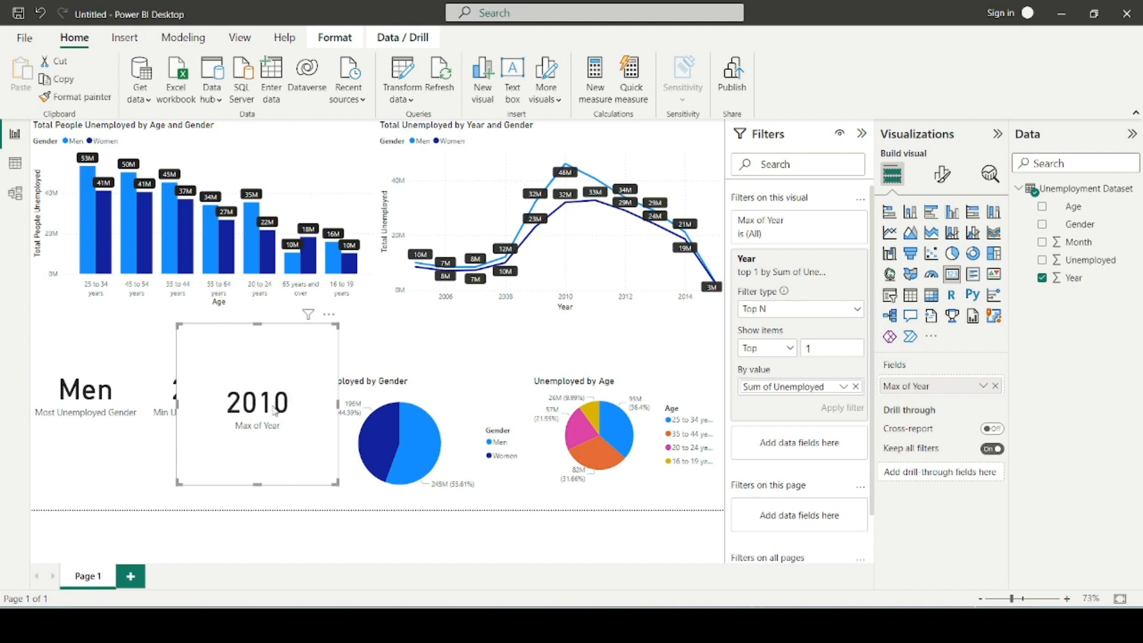
- Summarize the new card's Year by Minimum and move the card clear of the Unemployed by Gender pie chart
{"action": "left_click", "coordinate": [983, 387]}
{"action": "left_click", "coordinate": [1027, 240]}
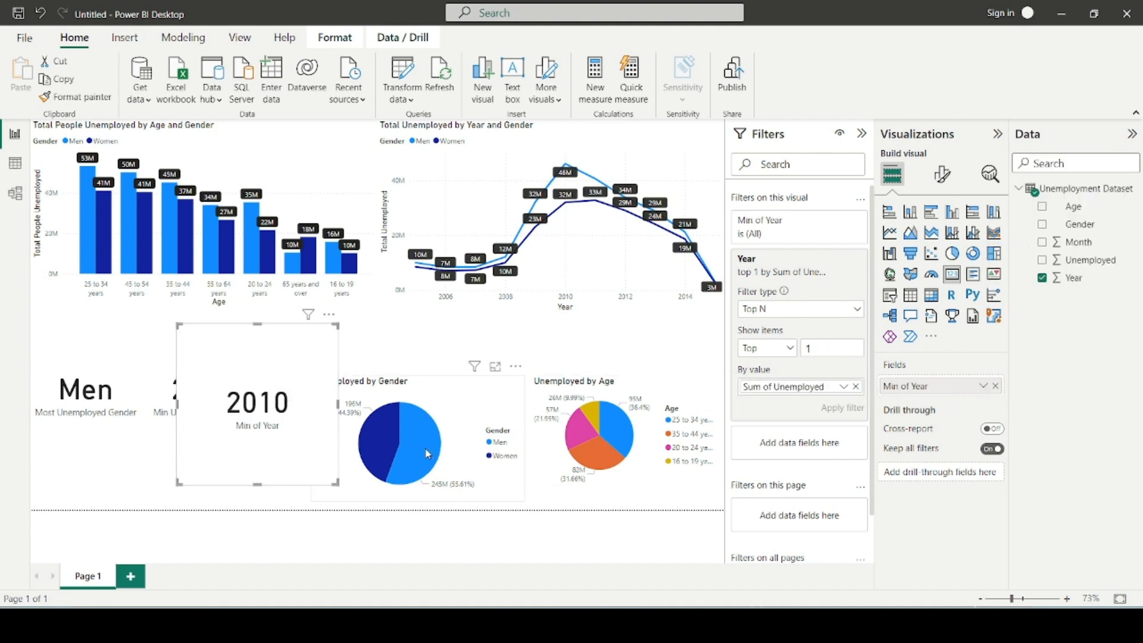
{"action": "left_click_drag", "start_coordinate": [280, 366], "coordinate": [253, 374]}
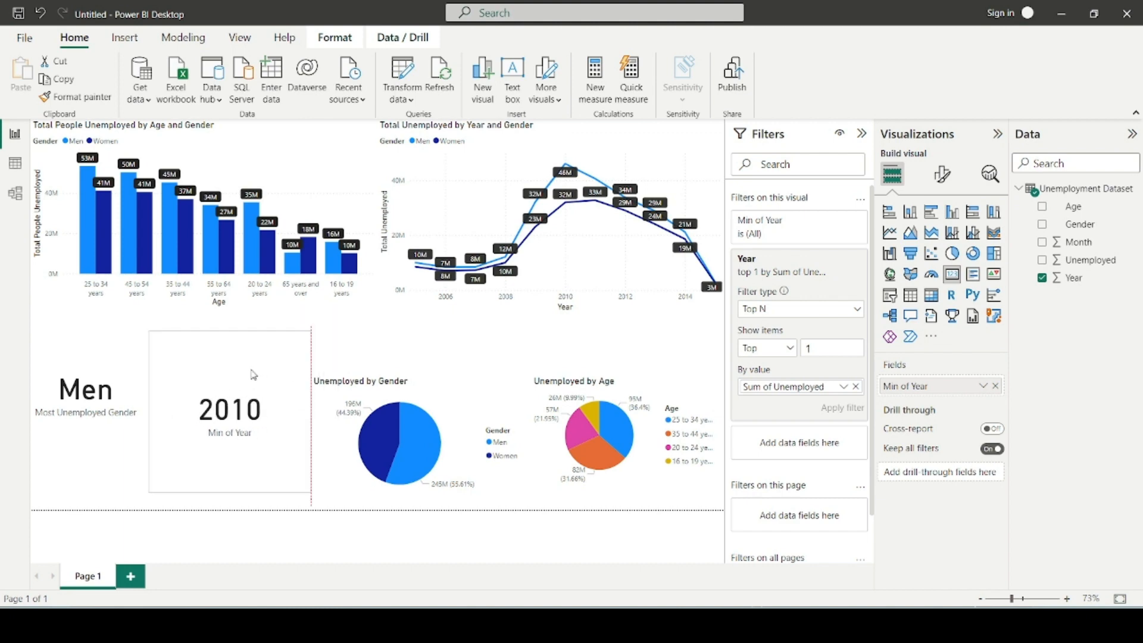
{"action": "left_click", "coordinate": [982, 387]}
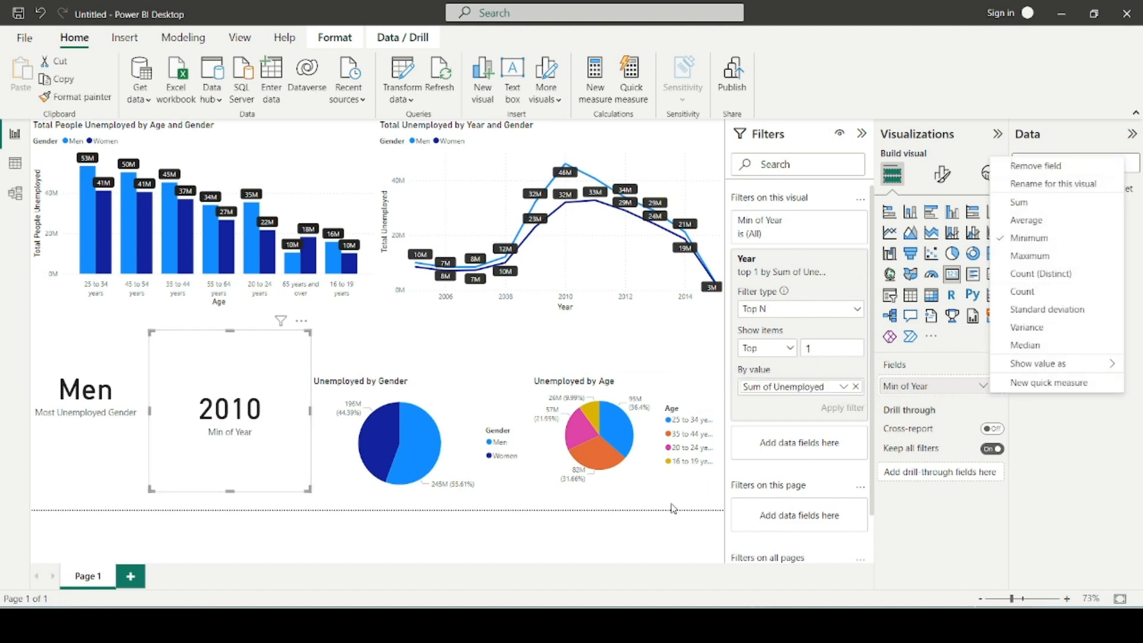
{"action": "left_click", "coordinate": [251, 461]}
- Rename the new card's field to Max Unemployed in a Year and place the card, made shorter, below the Most Unemployed Gender card
{"action": "double_click", "coordinate": [935, 387]}
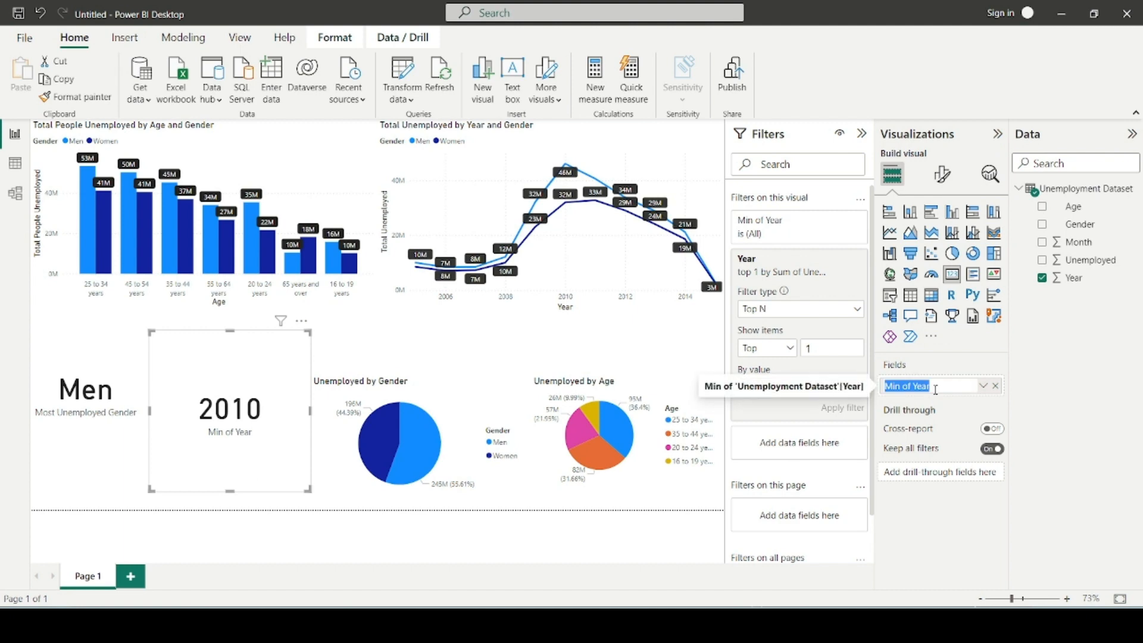
{"action": "type", "text": "Max Unpl"}
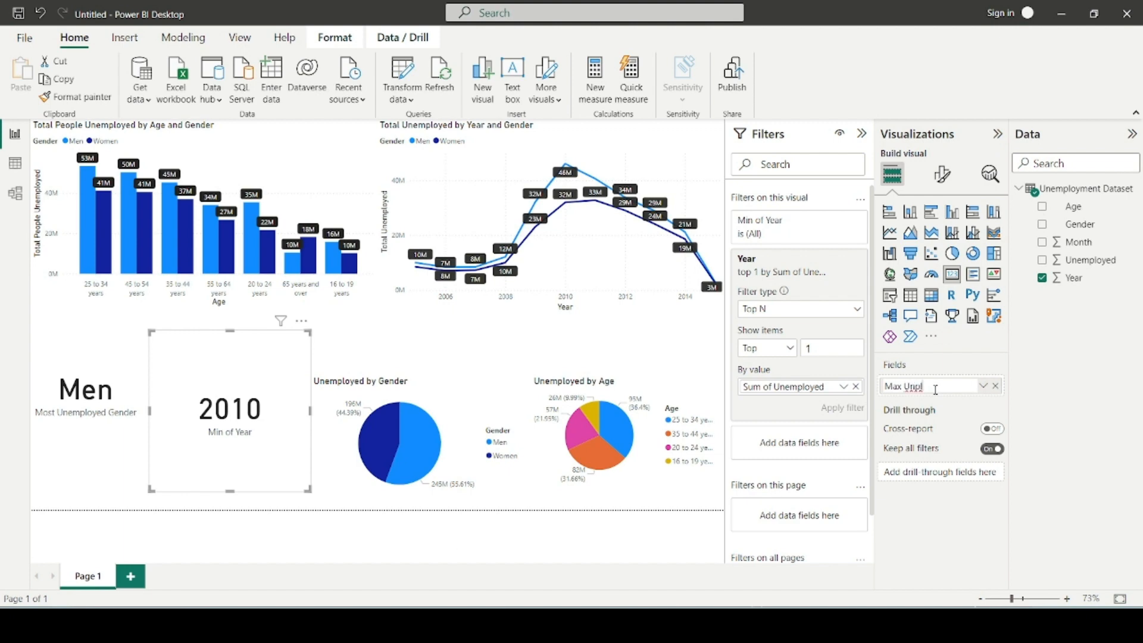
{"action": "type", "text": "yed"}
{"action": "key", "text": "BackSpace"}
{"action": "type", "text": "in a Year"}
{"action": "key", "text": "Return"}
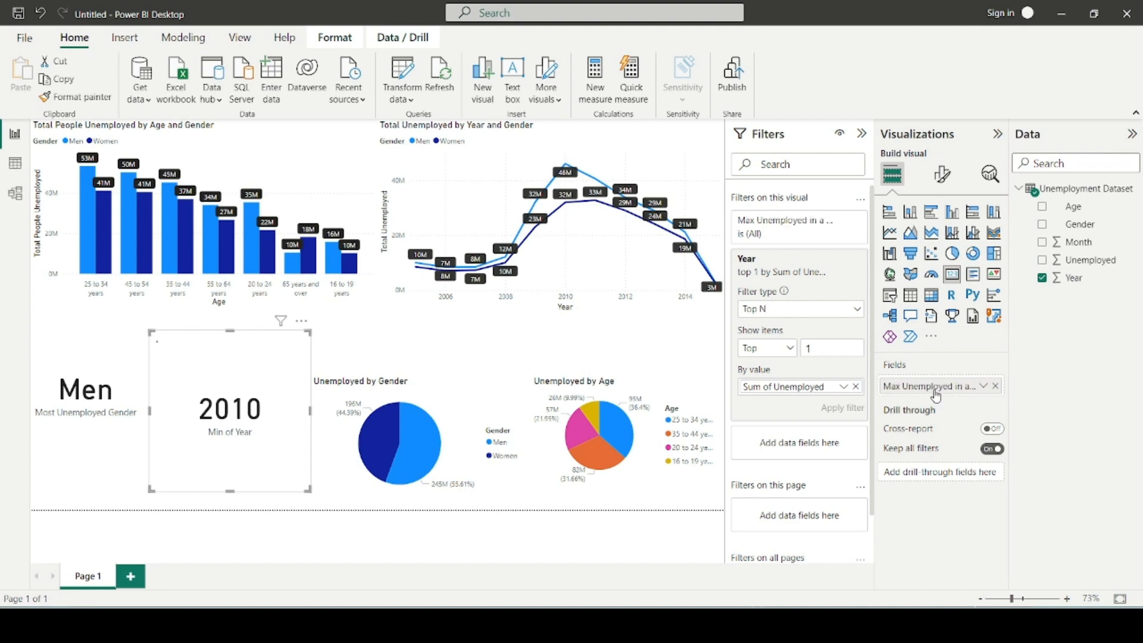
{"action": "left_click_drag", "start_coordinate": [253, 368], "coordinate": [165, 443]}
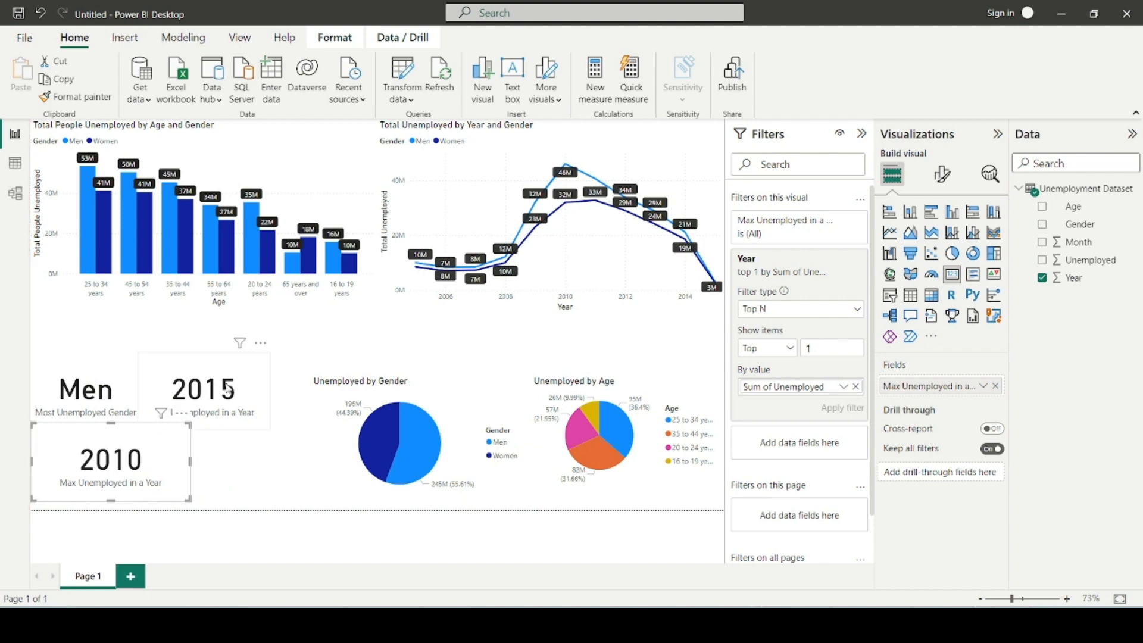
{"action": "left_click", "coordinate": [248, 467]}
- Check the fourth card objective in the Objectives notes, and return to the report
{"action": "left_click", "coordinate": [522, 625]}
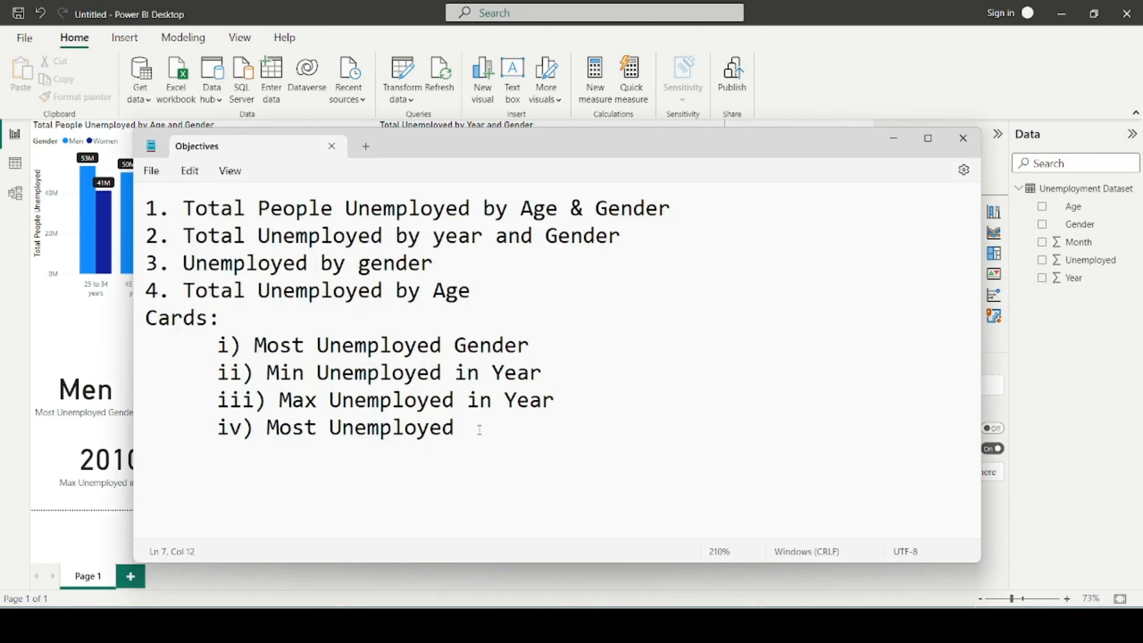
{"action": "left_click_drag", "start_coordinate": [455, 427], "coordinate": [268, 432]}
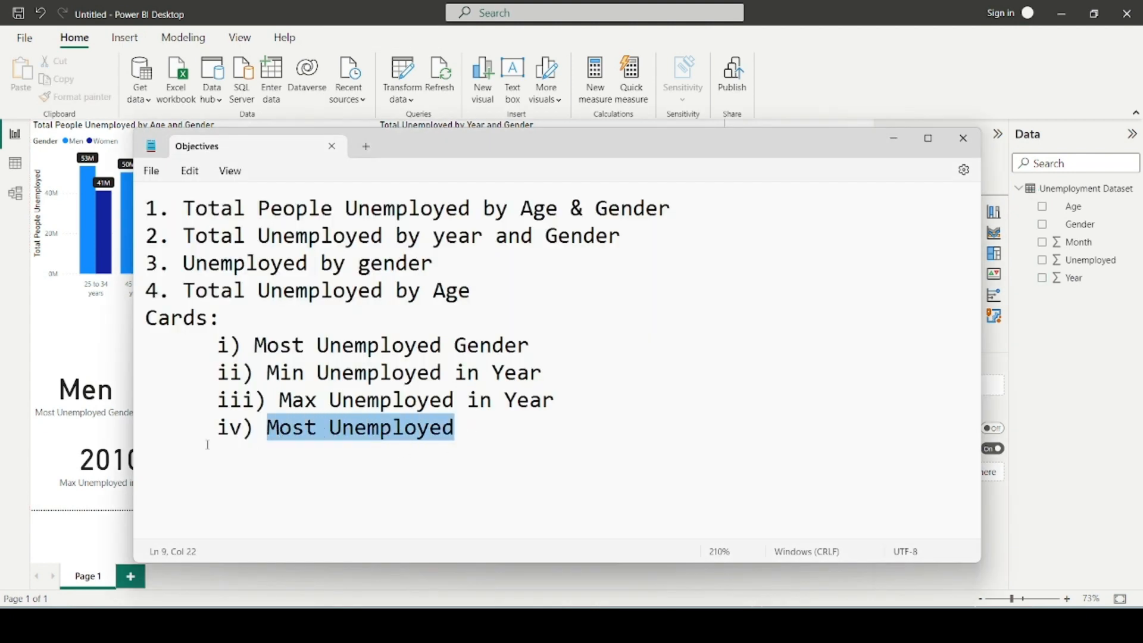
{"action": "left_click", "coordinate": [78, 343]}
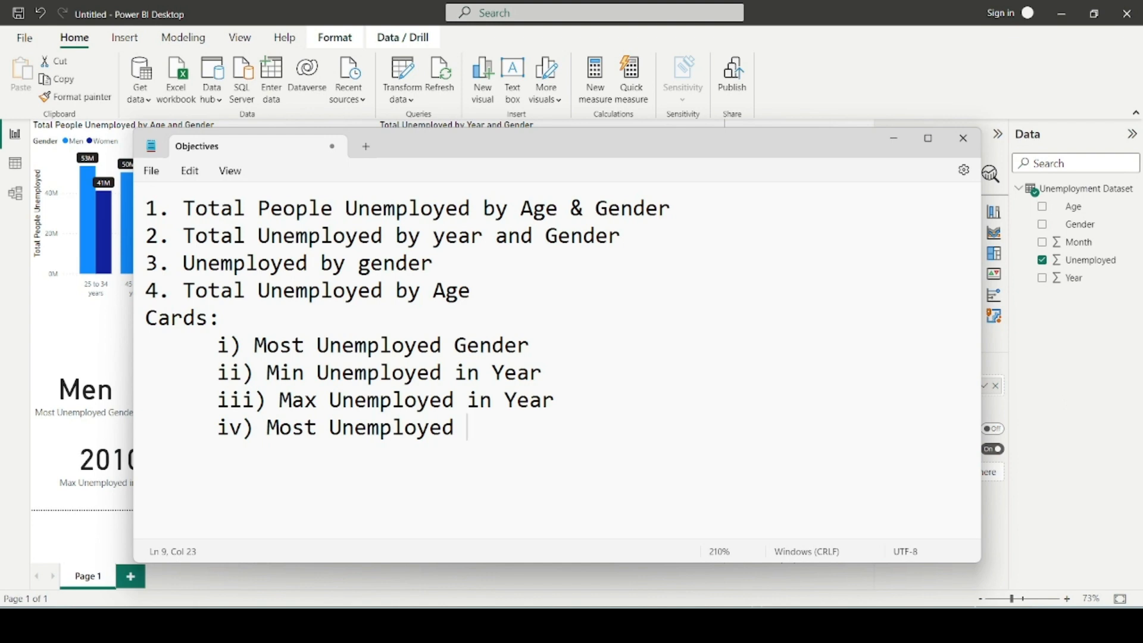
- Complete card objective iv in the Objectives notes to read "Most Unemployed by range of age", and minimize the notes
{"action": "type", "text": "In"}
{"action": "key", "text": "BackSpace"}
{"action": "key", "text": "BackSpace"}
{"action": "type", "text": "in"}
{"action": "key", "text": "BackSpace"}
{"action": "key", "text": "BackSpace"}
{"action": "type", "text": "by age"}
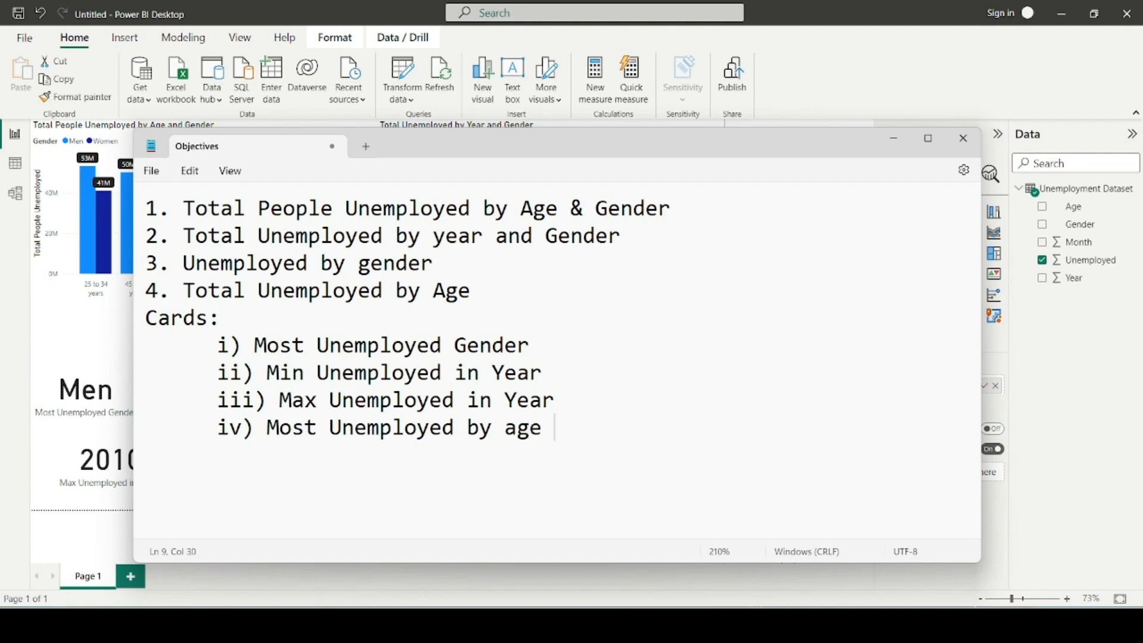
{"action": "key", "text": "BackSpace"}
{"action": "key", "text": "BackSpace"}
{"action": "key", "text": "BackSpace"}
{"action": "type", "text": "range "}
{"action": "type", "text": "of r"}
{"action": "key", "text": "BackSpace"}
{"action": "type", "text": "age"}
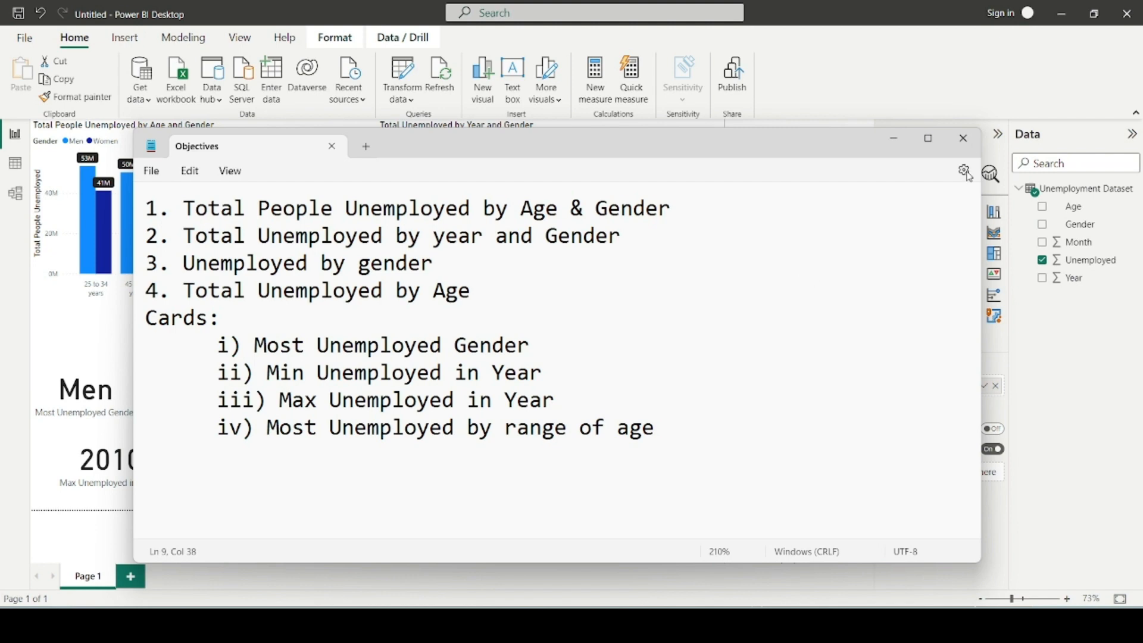
{"action": "left_click", "coordinate": [894, 138]}
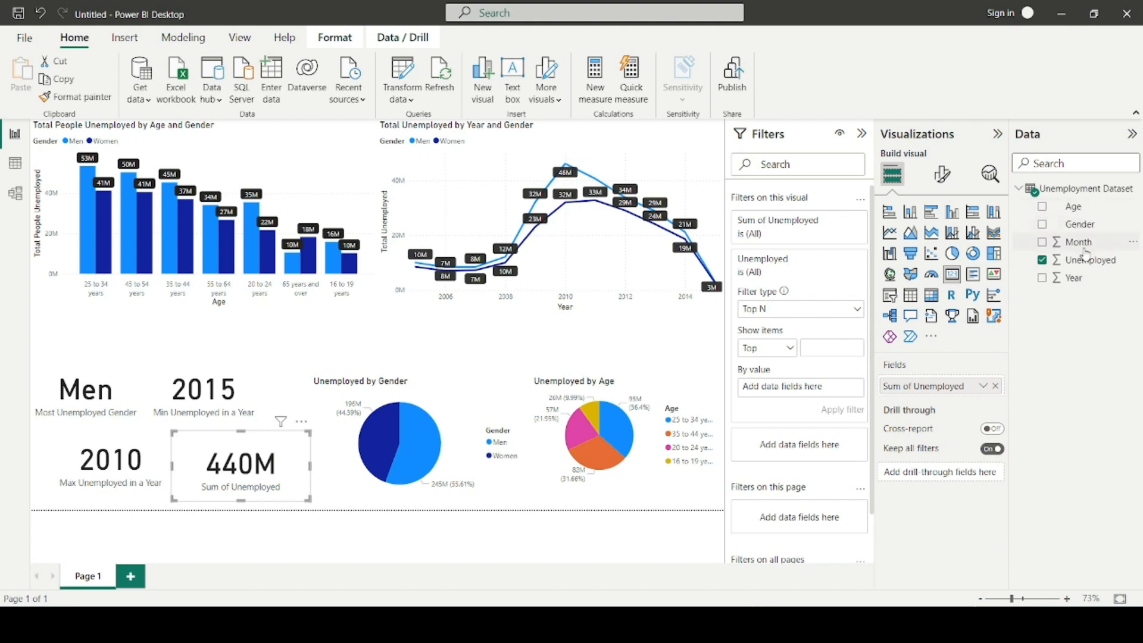
- Show Age instead of Unemployed on the fourth card, and add Age as a visual filter of type Top N
{"action": "left_click_drag", "start_coordinate": [1073, 209], "coordinate": [959, 390]}
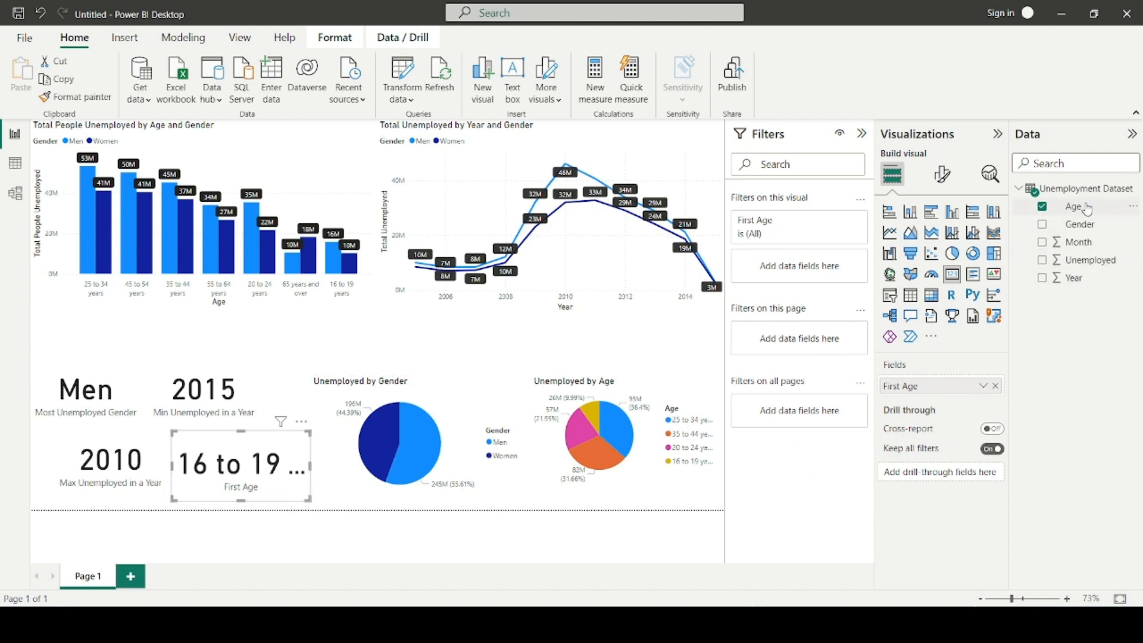
{"action": "left_click_drag", "start_coordinate": [1078, 207], "coordinate": [808, 266]}
{"action": "left_click", "coordinate": [814, 272]}
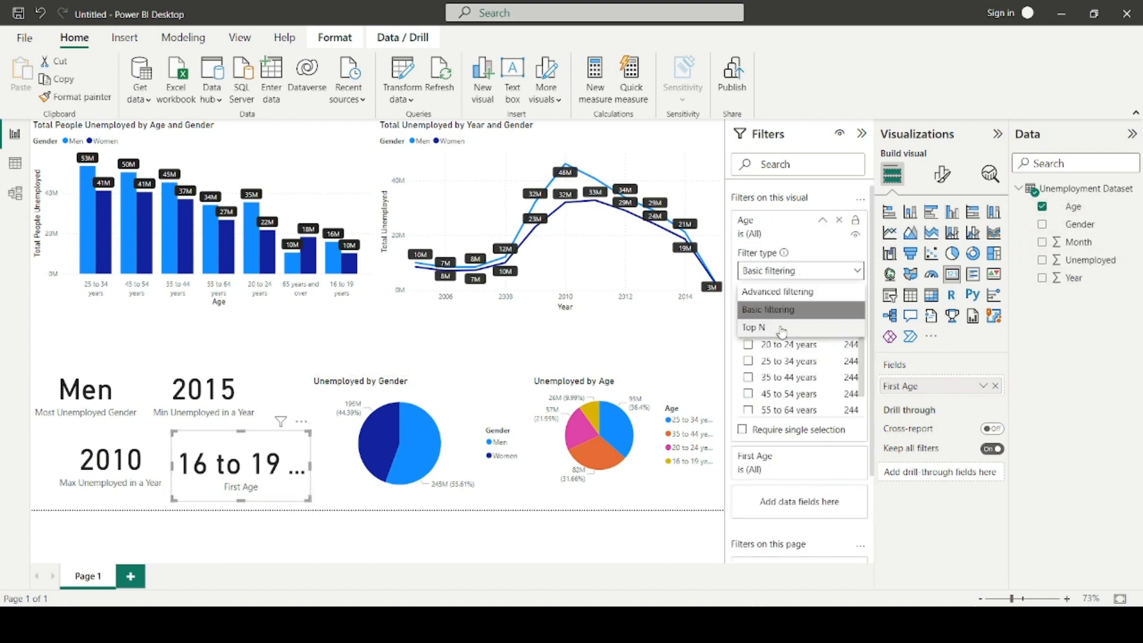
{"action": "left_click", "coordinate": [782, 329]}
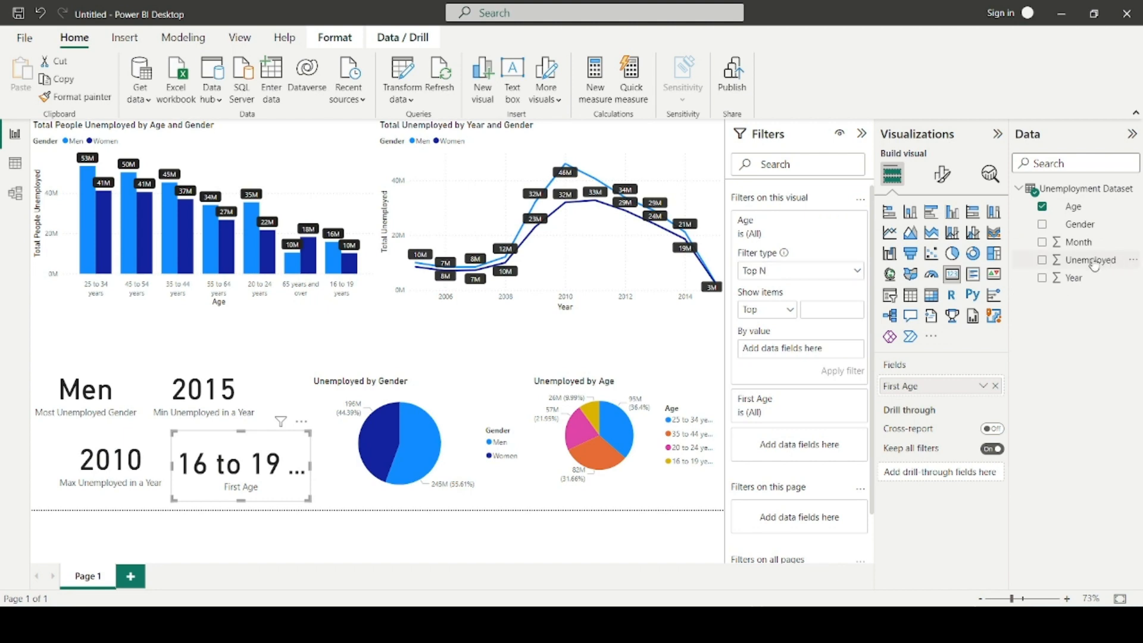
- Filter the fourth card's Age to the Top 1 by Sum of Unemployed and apply the filter
{"action": "left_click_drag", "start_coordinate": [1093, 261], "coordinate": [829, 356]}
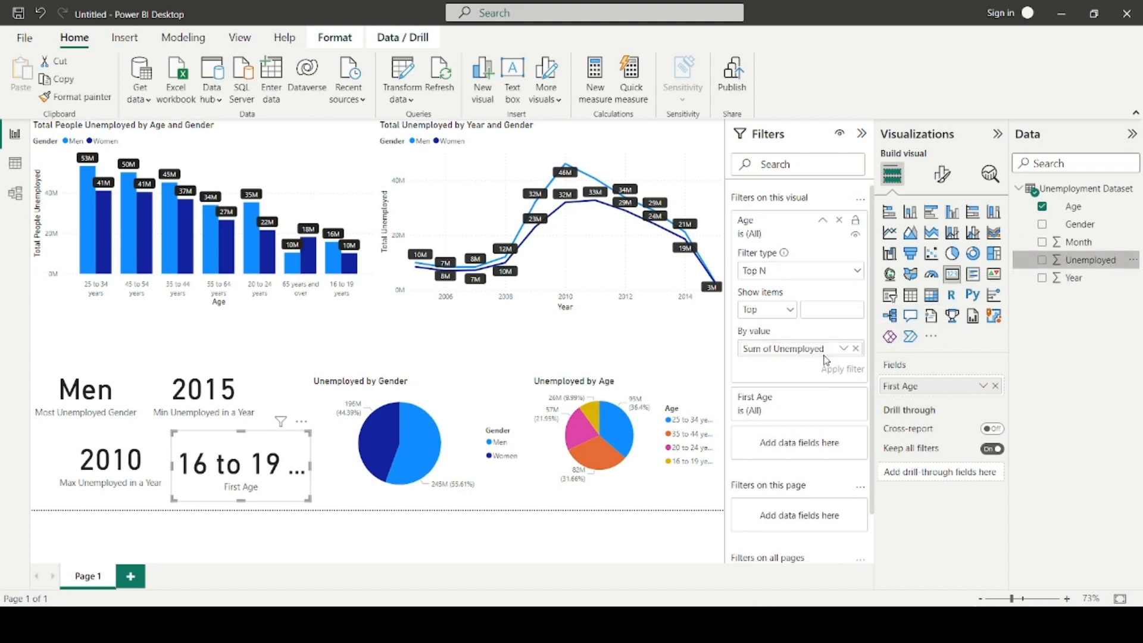
{"action": "left_click", "coordinate": [844, 348]}
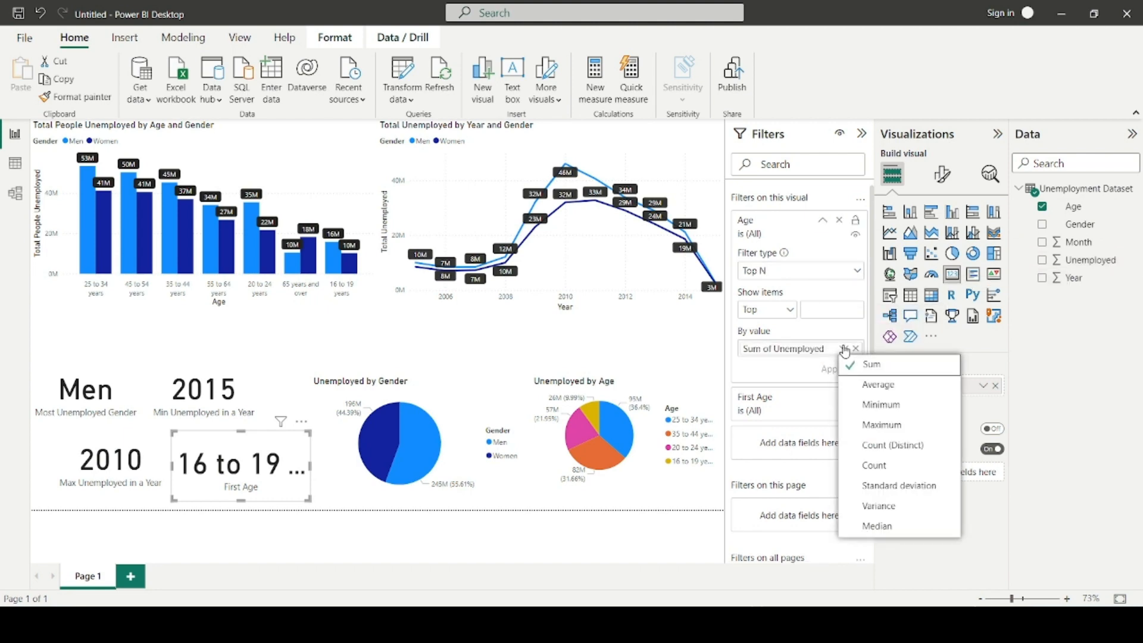
{"action": "left_click", "coordinate": [830, 312]}
{"action": "type", "text": "1"}
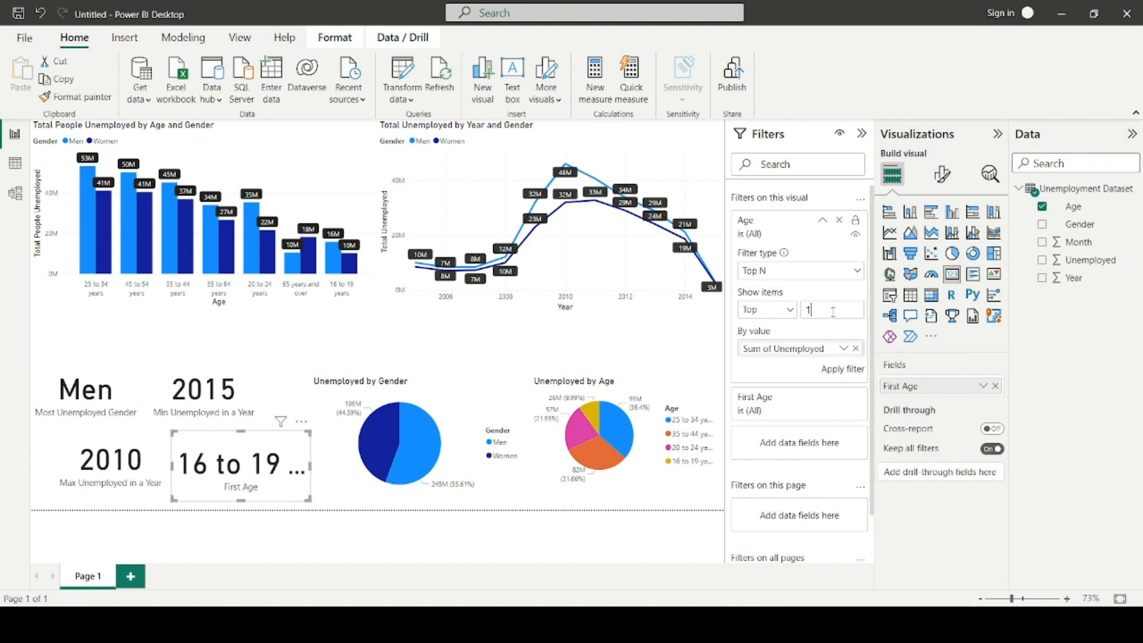
{"action": "left_click", "coordinate": [850, 371]}
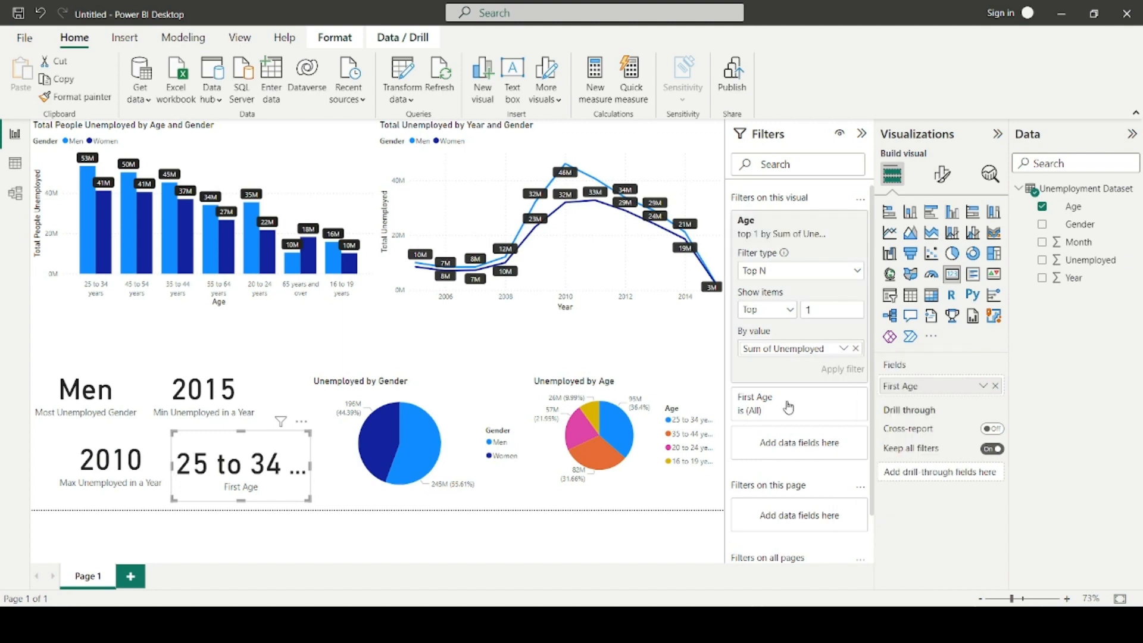
- Widen the fourth card to fit its full age range, move the Max Unemployed card up beside the Min card, and place the age card below
{"action": "left_click_drag", "start_coordinate": [310, 500], "coordinate": [373, 489]}
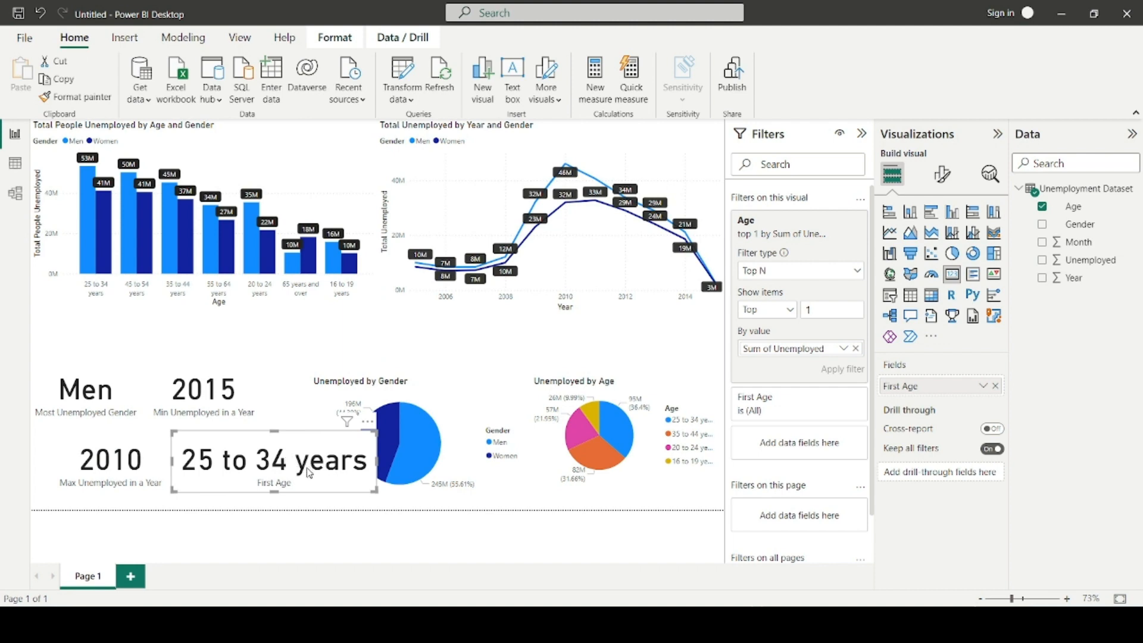
{"action": "left_click_drag", "start_coordinate": [322, 460], "coordinate": [303, 469]}
{"action": "left_click_drag", "start_coordinate": [119, 461], "coordinate": [343, 409]}
{"action": "left_click_drag", "start_coordinate": [275, 465], "coordinate": [184, 477]}
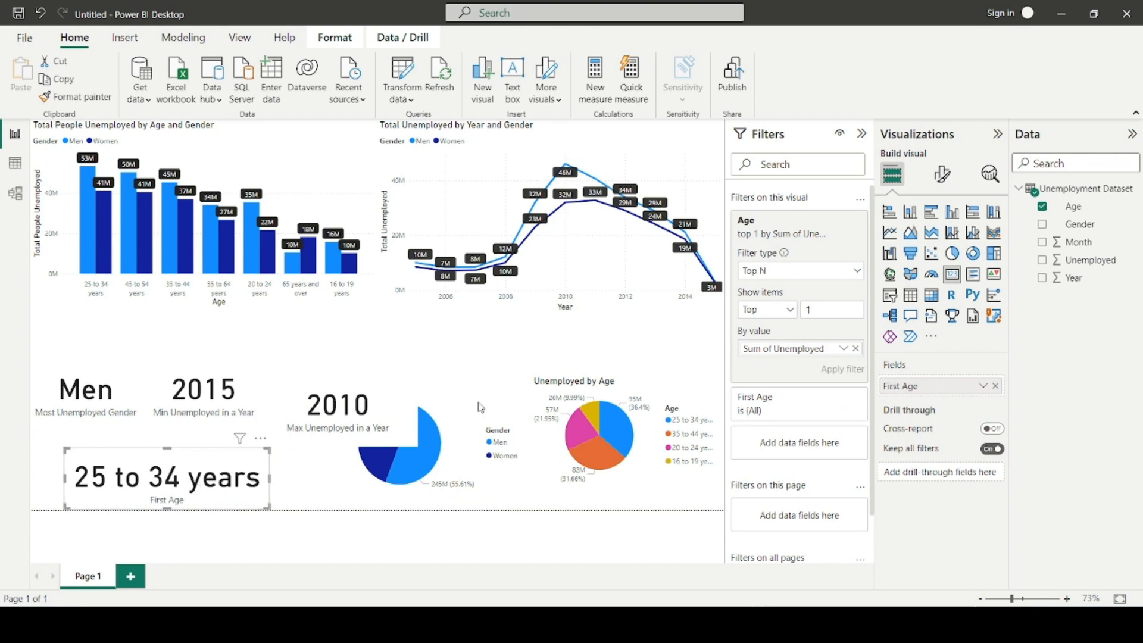
- Rename the First Age field on the fourth card to "Most Unemployed by Age"
{"action": "double_click", "coordinate": [931, 385]}
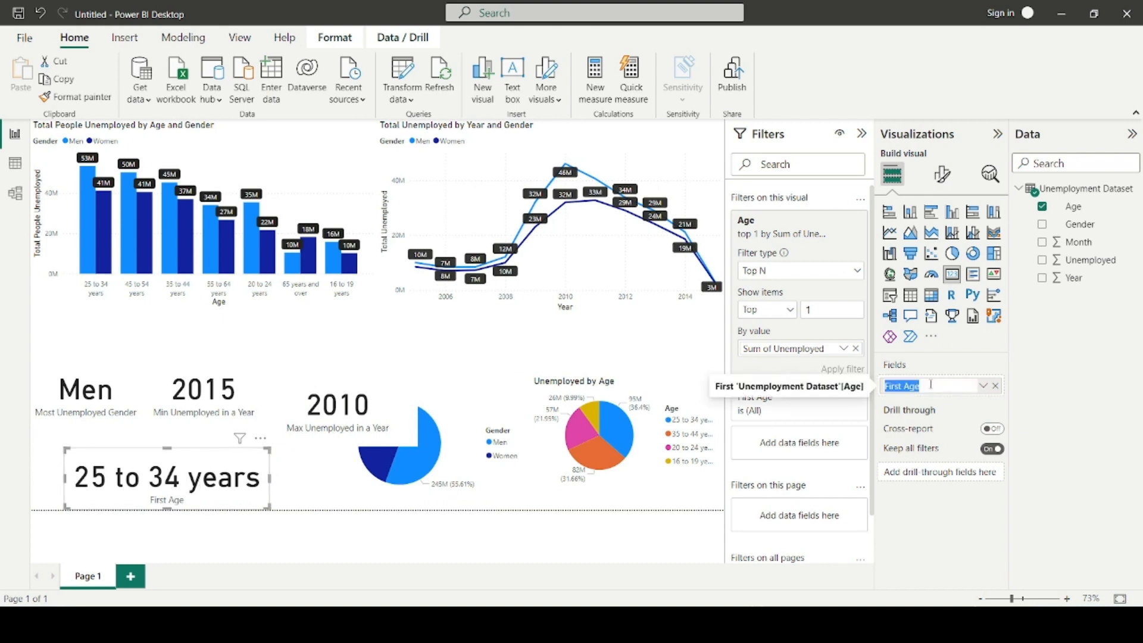
{"action": "type", "text": "Most"}
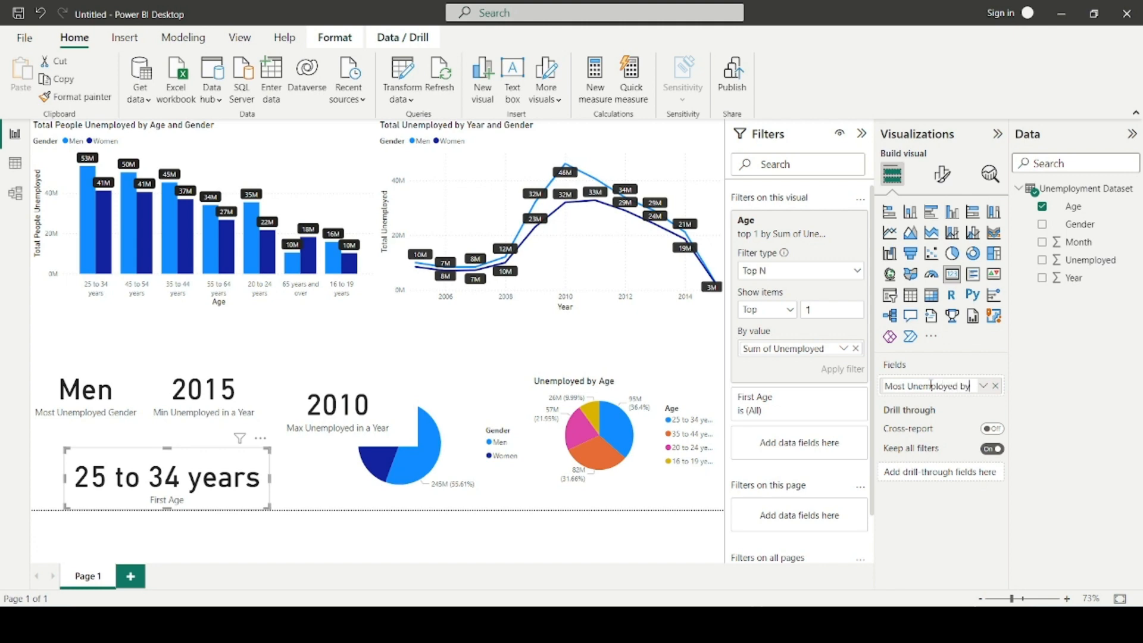
{"action": "type", "text": "Unemployed by Age Rat"}
{"action": "key", "text": "BackSpace"}
{"action": "key", "text": "BackSpace"}
{"action": "key", "text": "BackSpace"}
{"action": "key", "text": "BackSpace"}
{"action": "key", "text": "Return"}
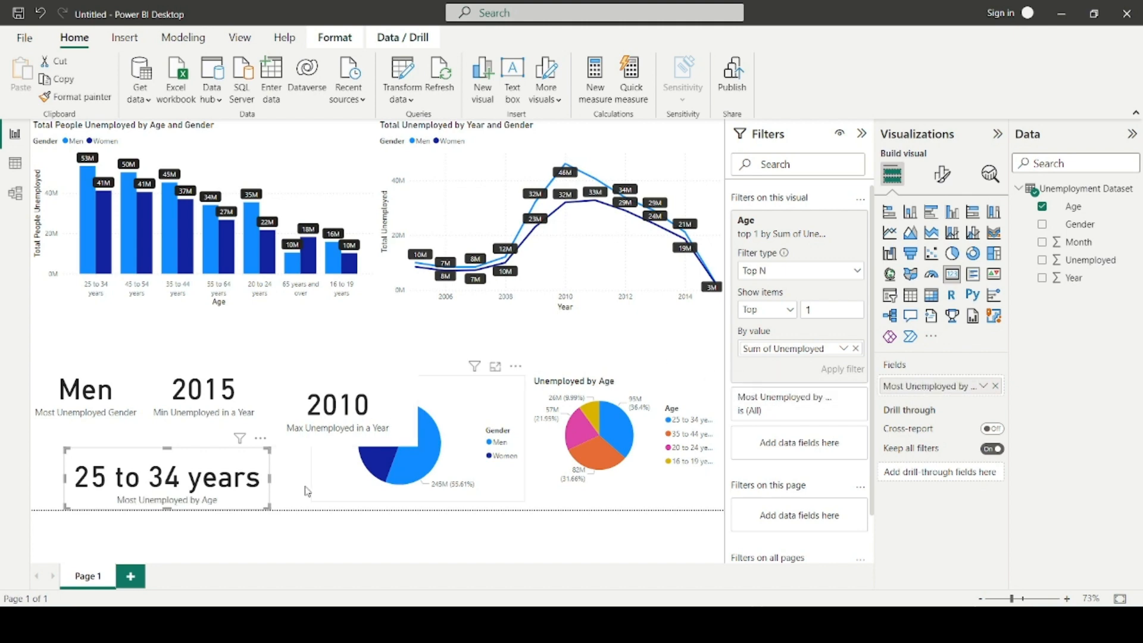
- Line up the Max and Min Unemployed year cards in one row with the Most Unemployed Gender card
{"action": "left_click_drag", "start_coordinate": [326, 409], "coordinate": [299, 394]}
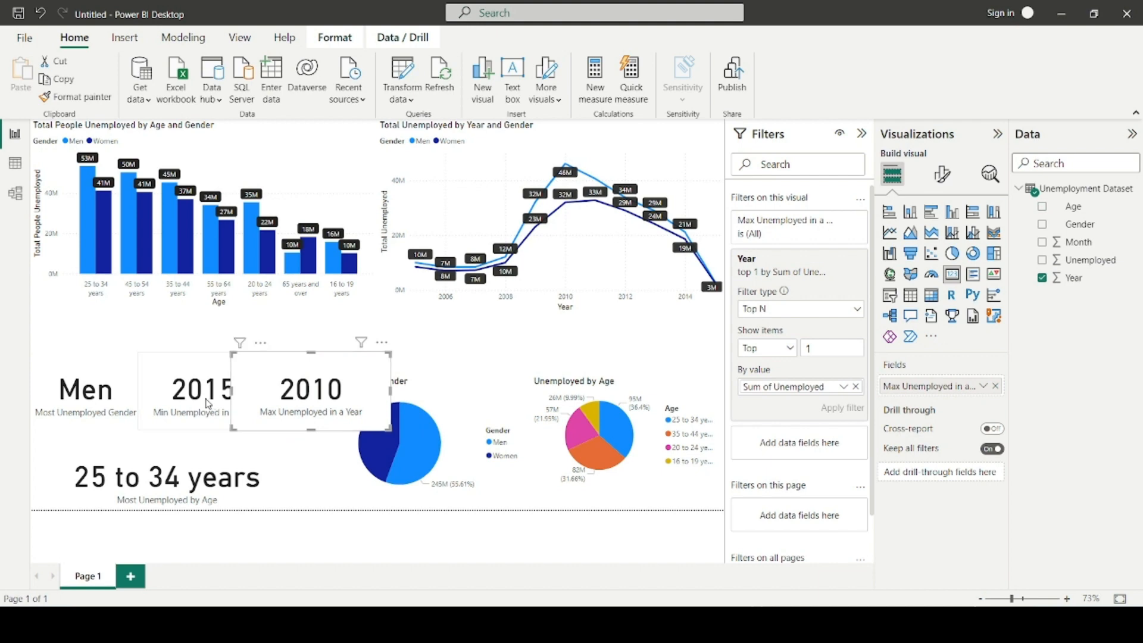
{"action": "left_click_drag", "start_coordinate": [206, 400], "coordinate": [191, 400]}
{"action": "left_click", "coordinate": [107, 406]}
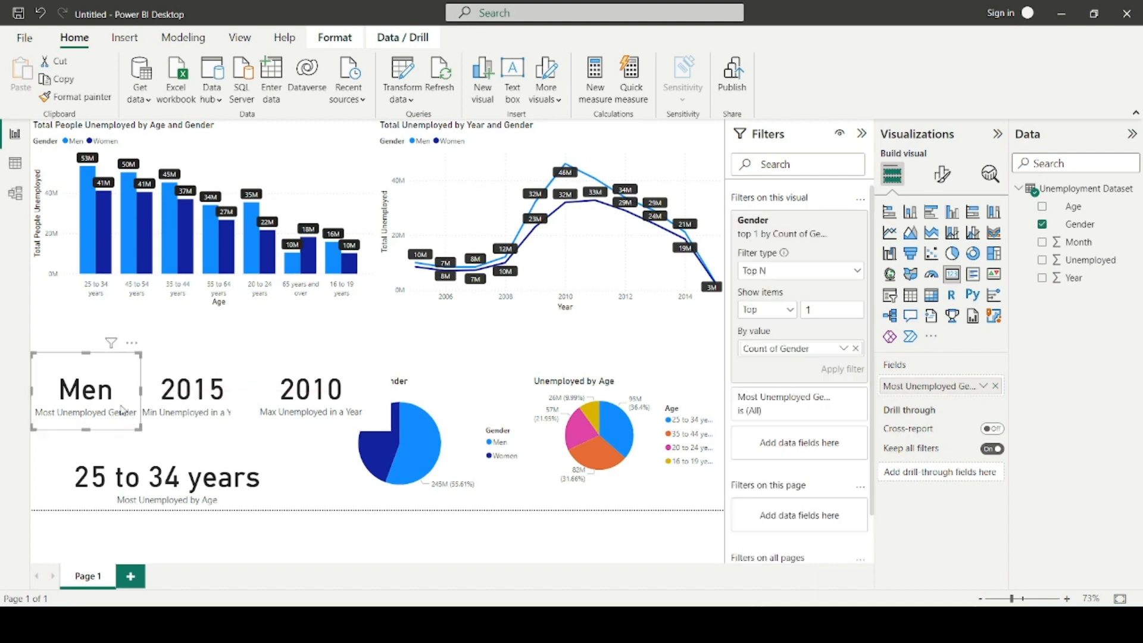
{"action": "left_click", "coordinate": [218, 446]}
{"action": "left_click", "coordinate": [241, 457]}
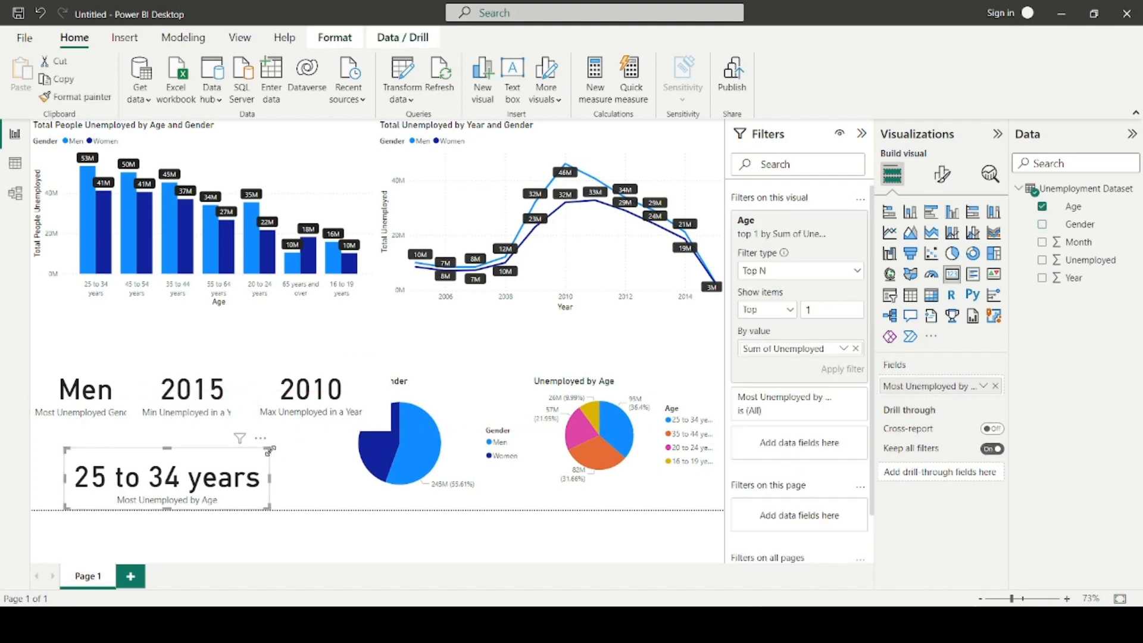
- Resize the Unemployed by Age pie chart so it extends down to the page's lower edge
{"action": "left_click", "coordinate": [443, 448]}
{"action": "left_click", "coordinate": [579, 493]}
{"action": "left_click", "coordinate": [544, 481]}
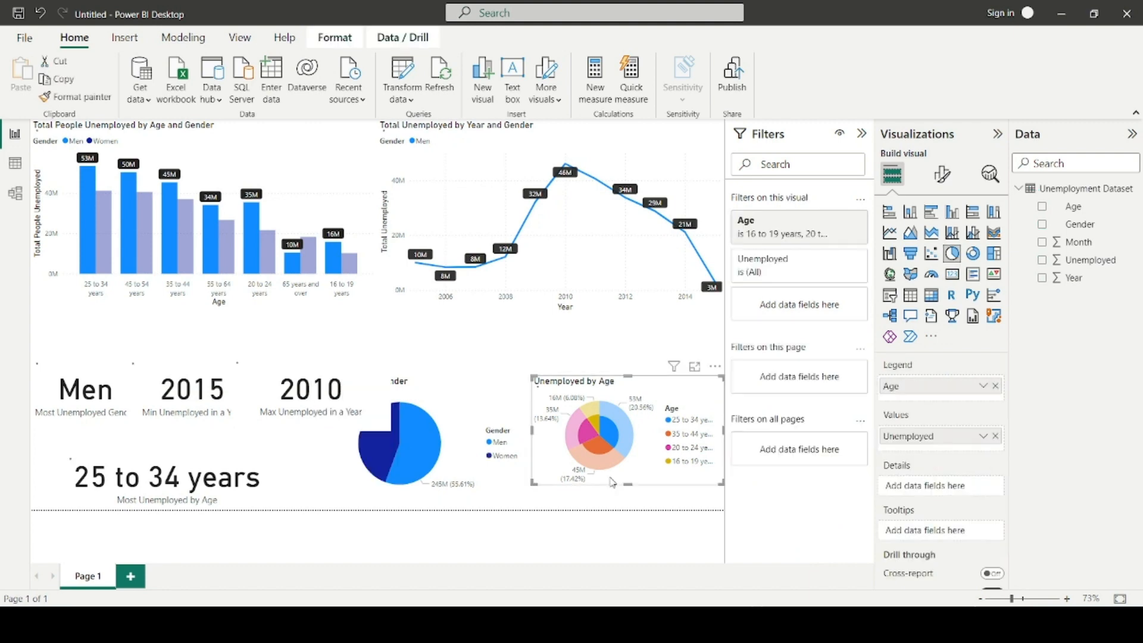
{"action": "left_click_drag", "start_coordinate": [534, 485], "coordinate": [542, 510]}
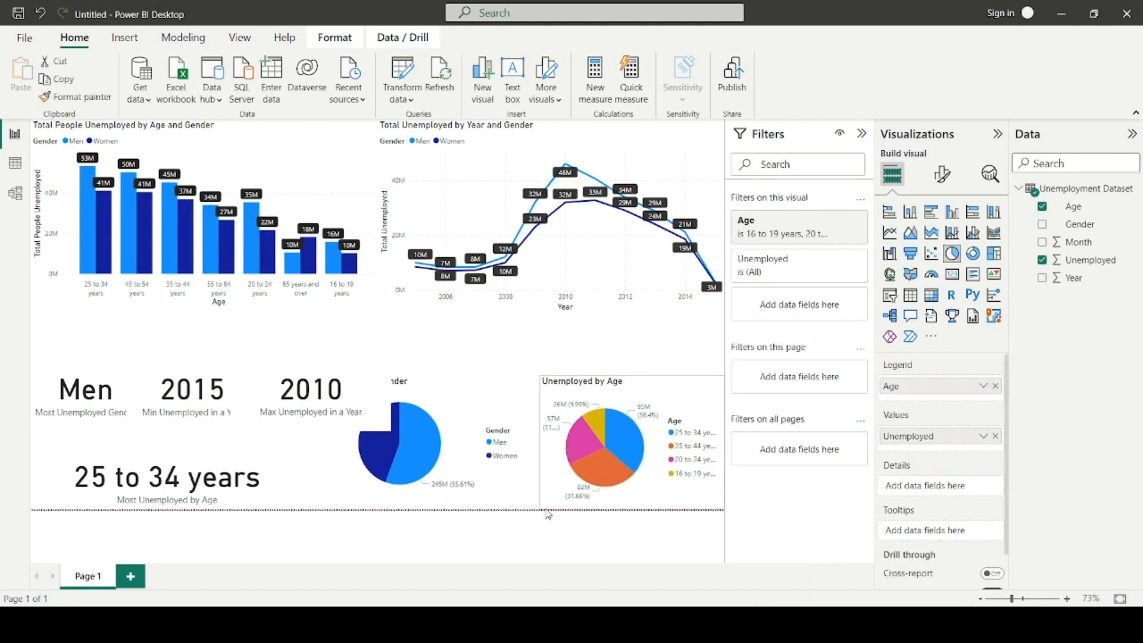
- Move the Unemployed by Gender pie chart against the age pie chart and narrow it to clear the cards
{"action": "left_click_drag", "start_coordinate": [487, 406], "coordinate": [505, 400]}
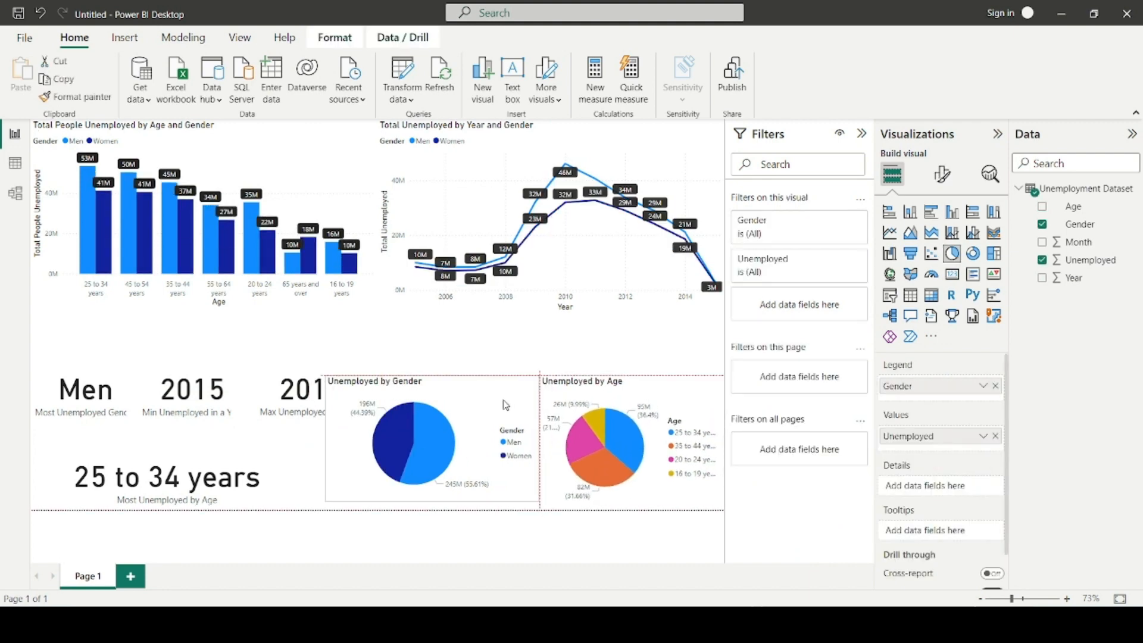
{"action": "left_click_drag", "start_coordinate": [330, 499], "coordinate": [379, 503]}
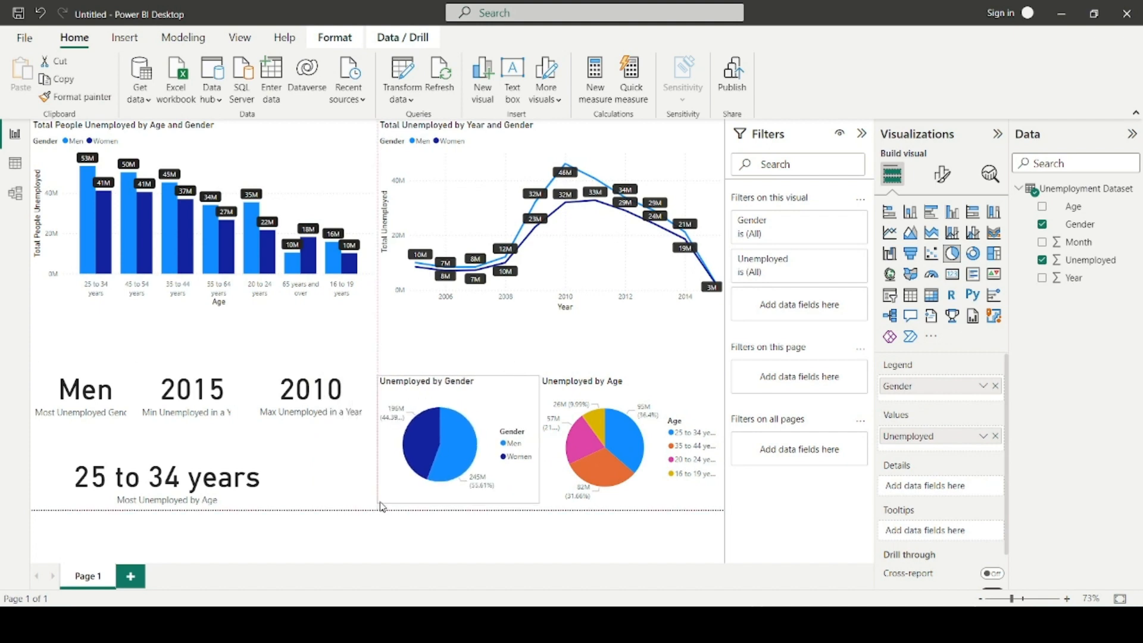
{"action": "mouse_move", "coordinate": [517, 400]}
{"action": "left_mouse_down"}
{"action": "mouse_move", "coordinate": [493, 401]}
{"action": "mouse_move", "coordinate": [520, 404]}
{"action": "left_mouse_up"}
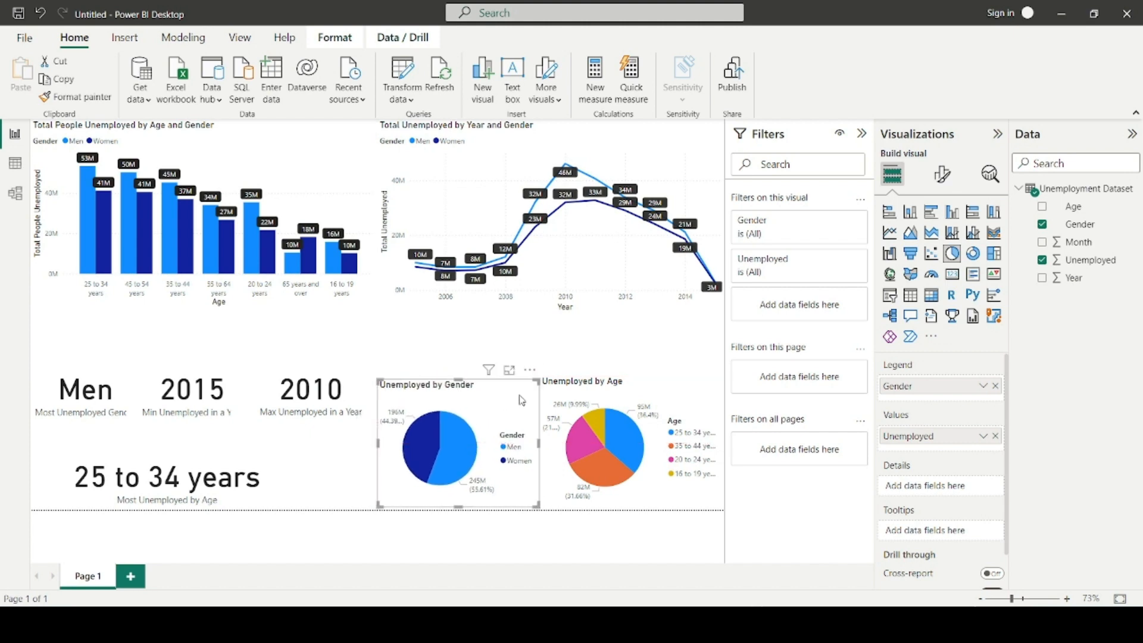
{"action": "left_click", "coordinate": [535, 354]}
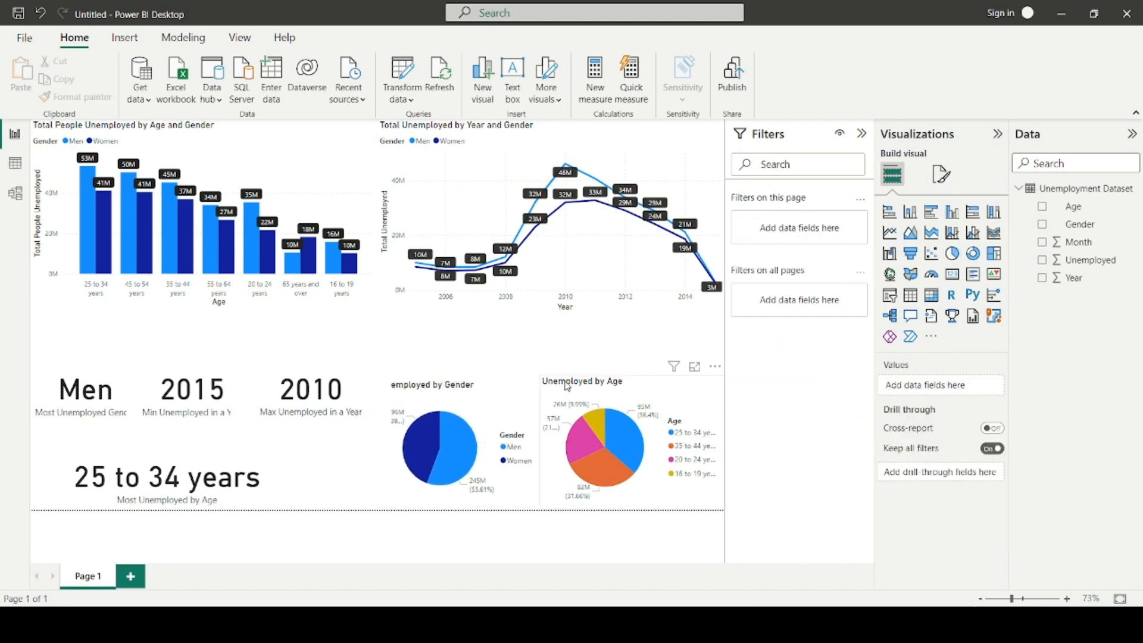
{"action": "left_click", "coordinate": [566, 386]}
{"action": "left_click", "coordinate": [534, 387]}
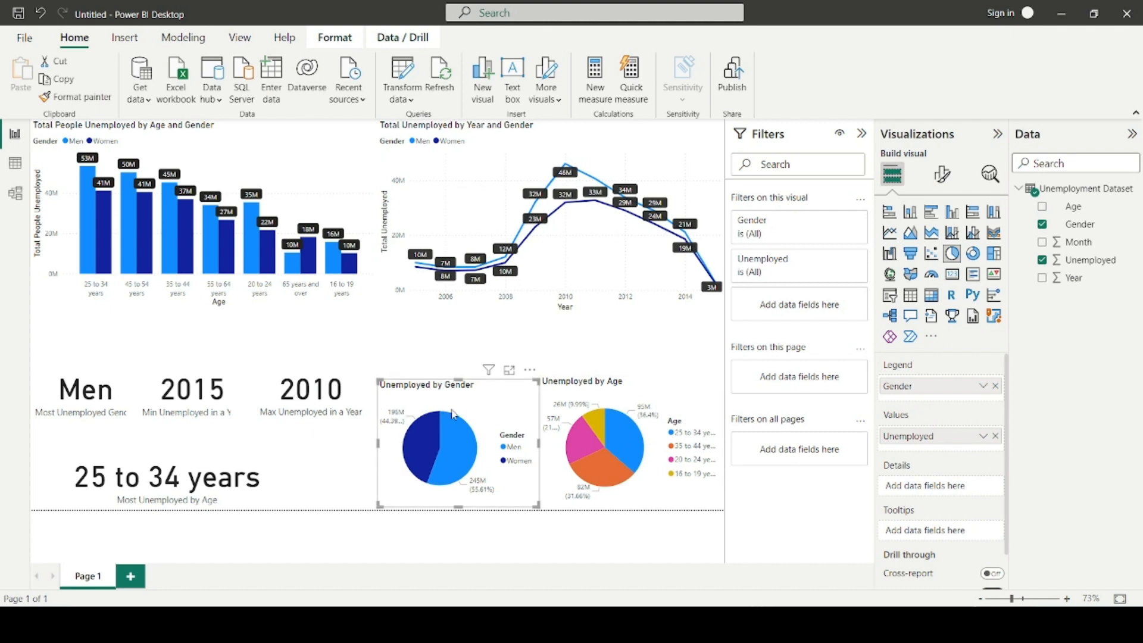
- Narrow the Max Unemployed card and fit it between the Min Unemployed card and the gender pie chart
{"action": "left_click", "coordinate": [314, 379]}
{"action": "left_click", "coordinate": [312, 470]}
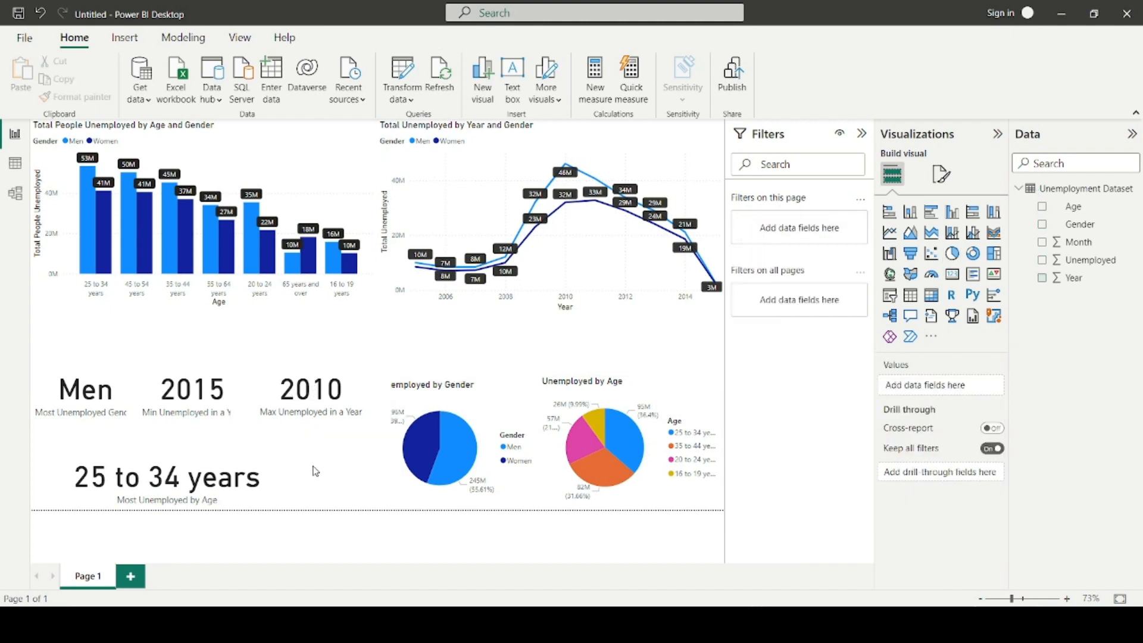
{"action": "left_click", "coordinate": [249, 433]}
{"action": "left_click_drag", "start_coordinate": [249, 433], "coordinate": [289, 428]}
{"action": "left_click_drag", "start_coordinate": [328, 393], "coordinate": [305, 396]}
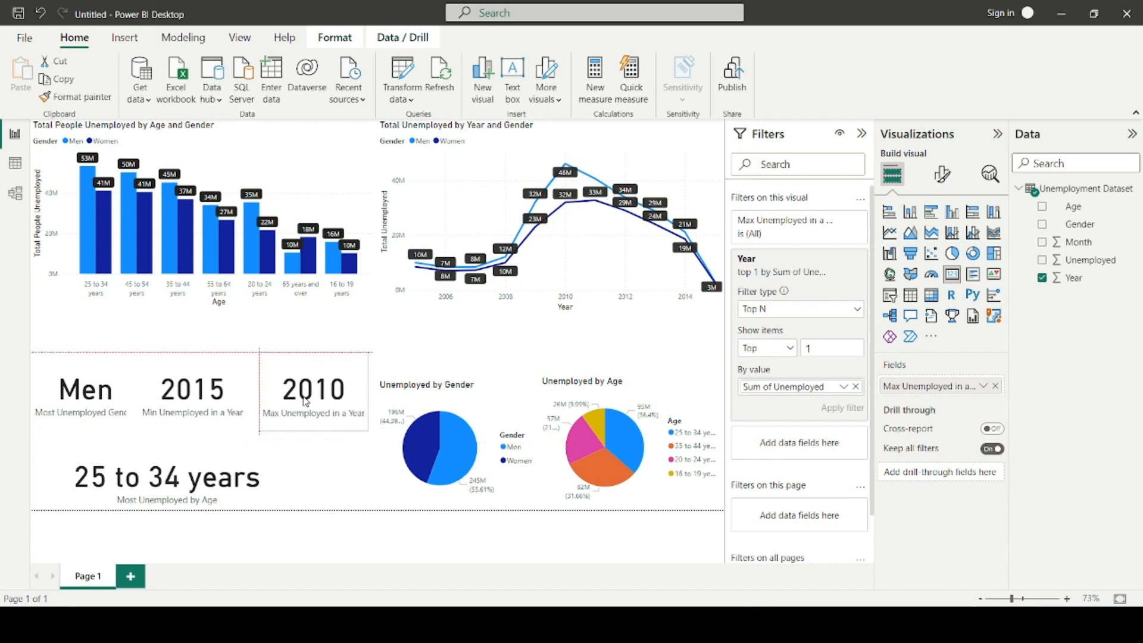
{"action": "left_click", "coordinate": [179, 350]}
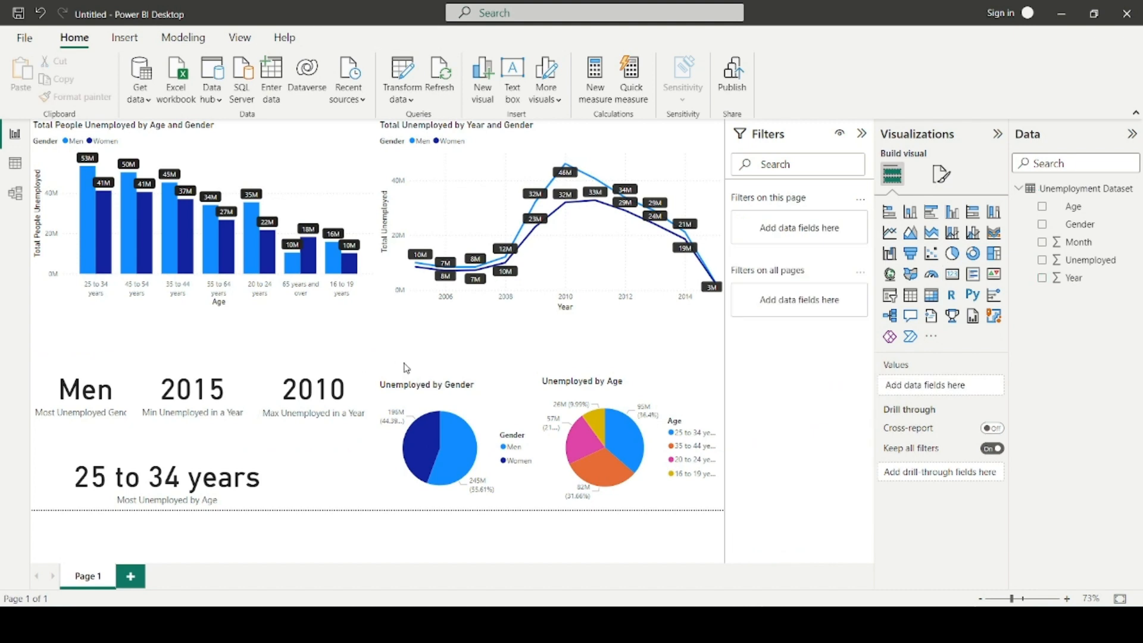
- Enlarge the age and gender column chart and the year and gender line chart downward to fill the gap above the cards and pie charts
{"action": "left_click", "coordinate": [294, 303]}
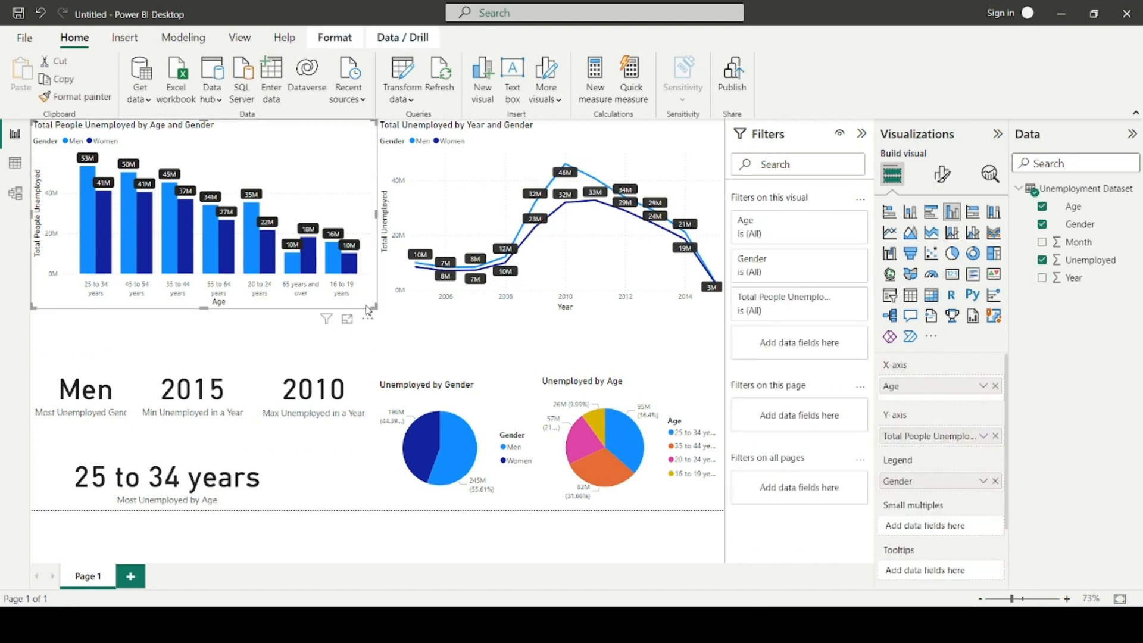
{"action": "left_click_drag", "start_coordinate": [373, 308], "coordinate": [369, 348]}
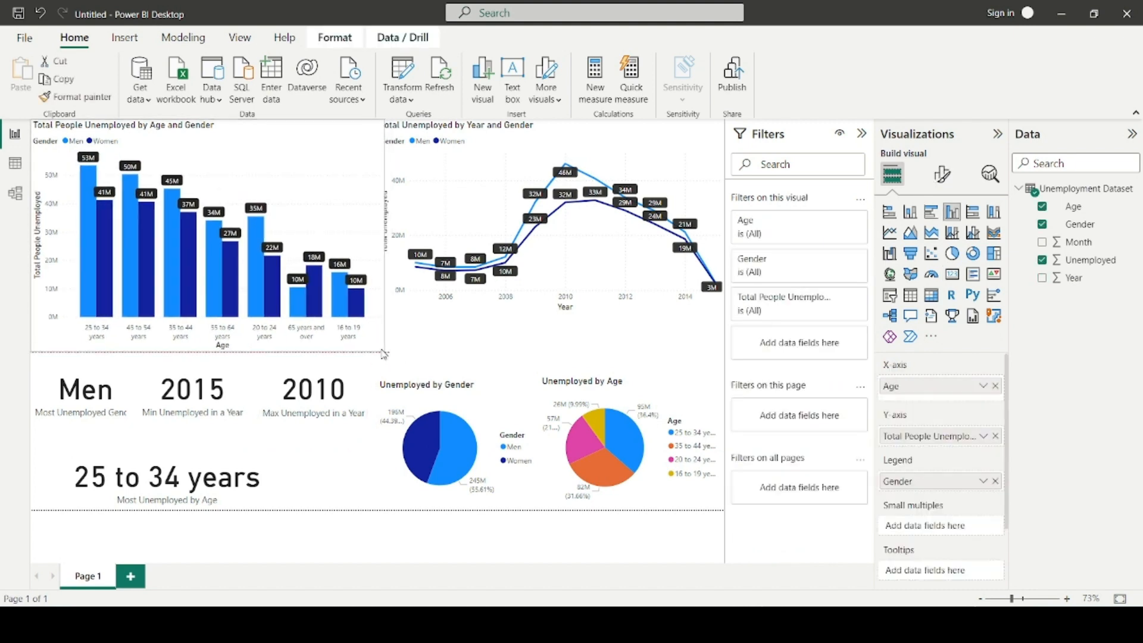
{"action": "left_click", "coordinate": [440, 311]}
{"action": "left_click_drag", "start_coordinate": [379, 311], "coordinate": [388, 355]}
{"action": "left_click", "coordinate": [388, 355]}
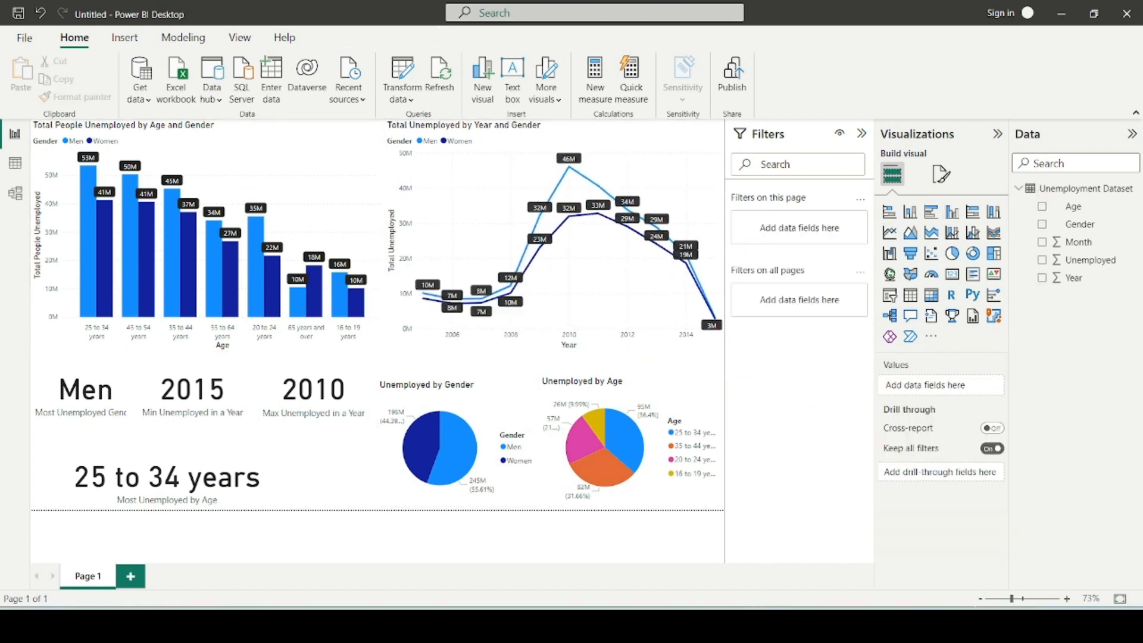
- Review all items in the Objectives notes, return to the report and check its charts against them
{"action": "key", "text": "alt+Tab"}
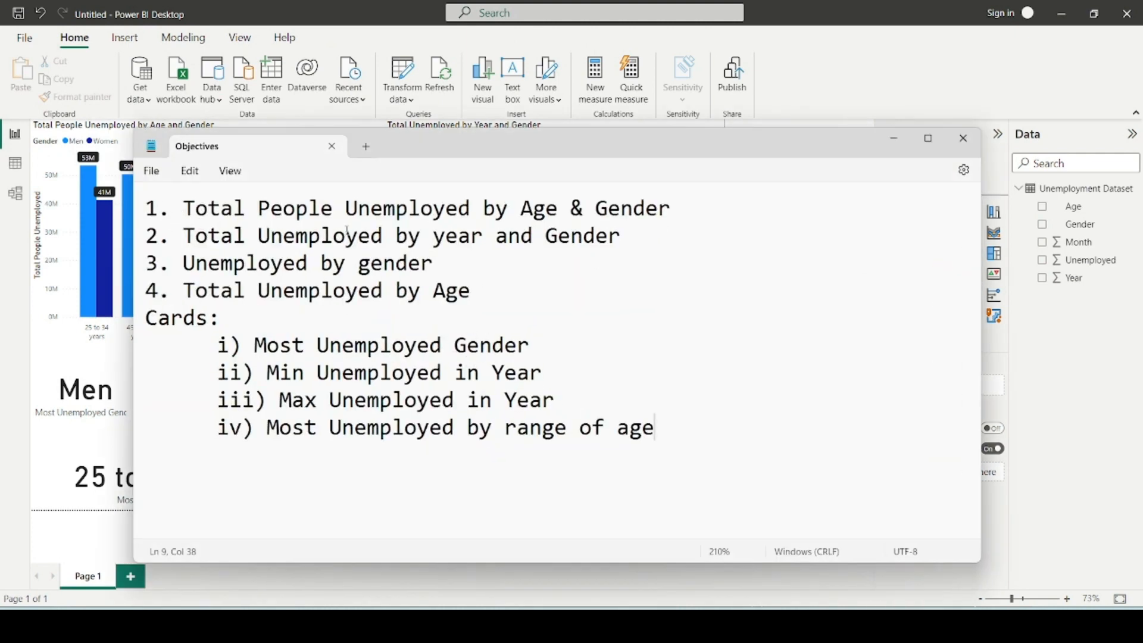
{"action": "left_click_drag", "start_coordinate": [674, 450], "coordinate": [149, 208]}
{"action": "left_click", "coordinate": [546, 330]}
{"action": "key", "text": "alt+Tab"}
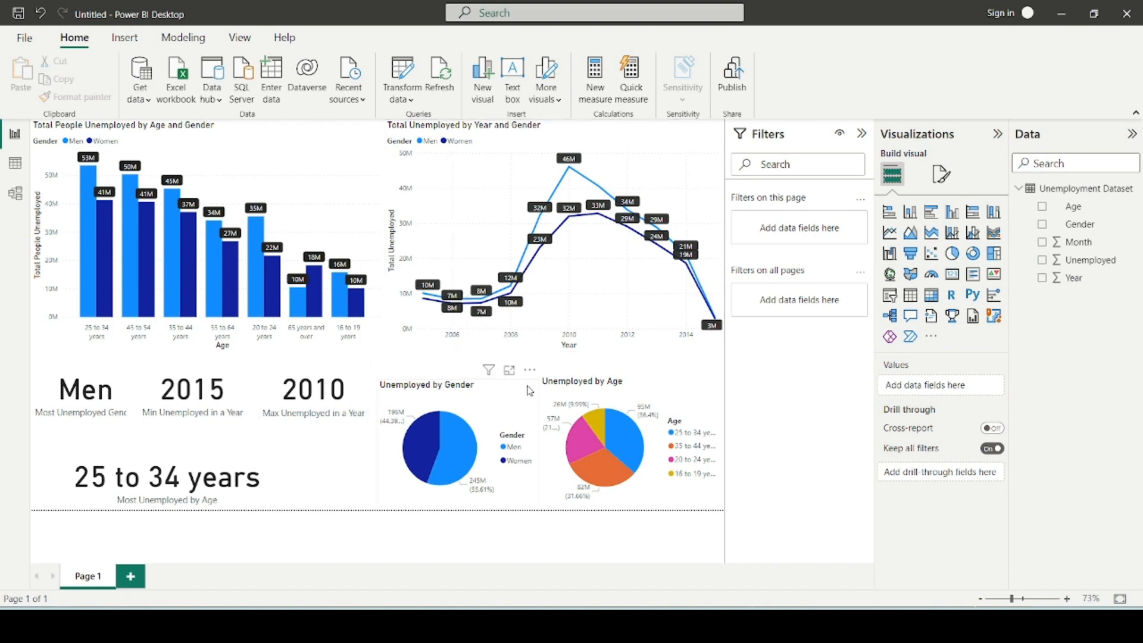
{"action": "mouse_move", "coordinate": [489, 321]}
{"action": "left_click", "coordinate": [231, 255]}
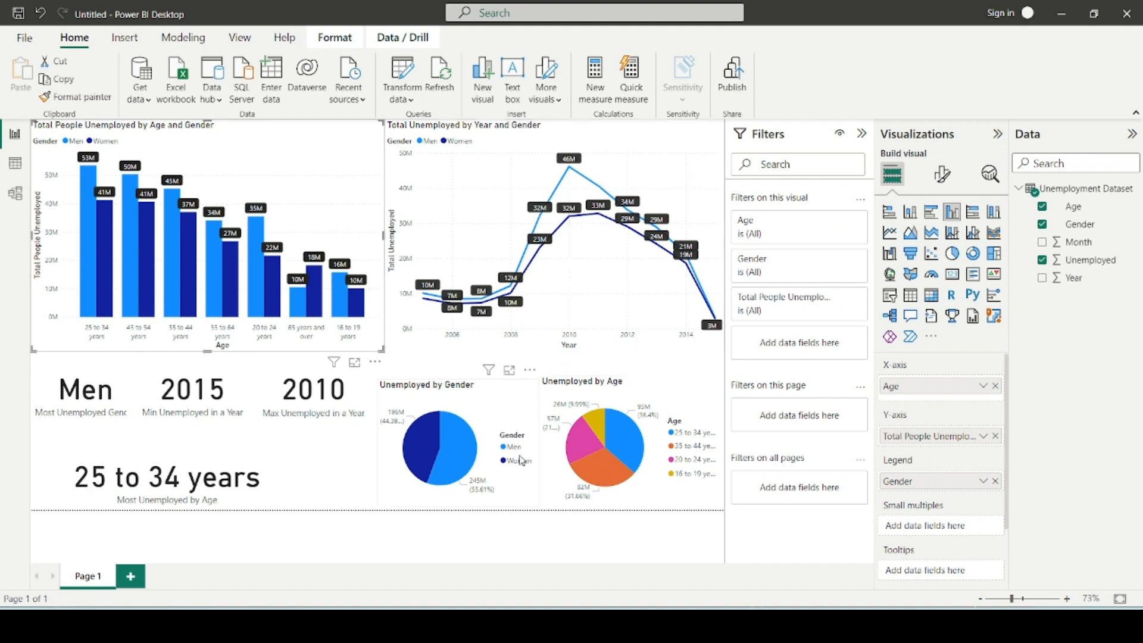
{"action": "left_click", "coordinate": [614, 455]}
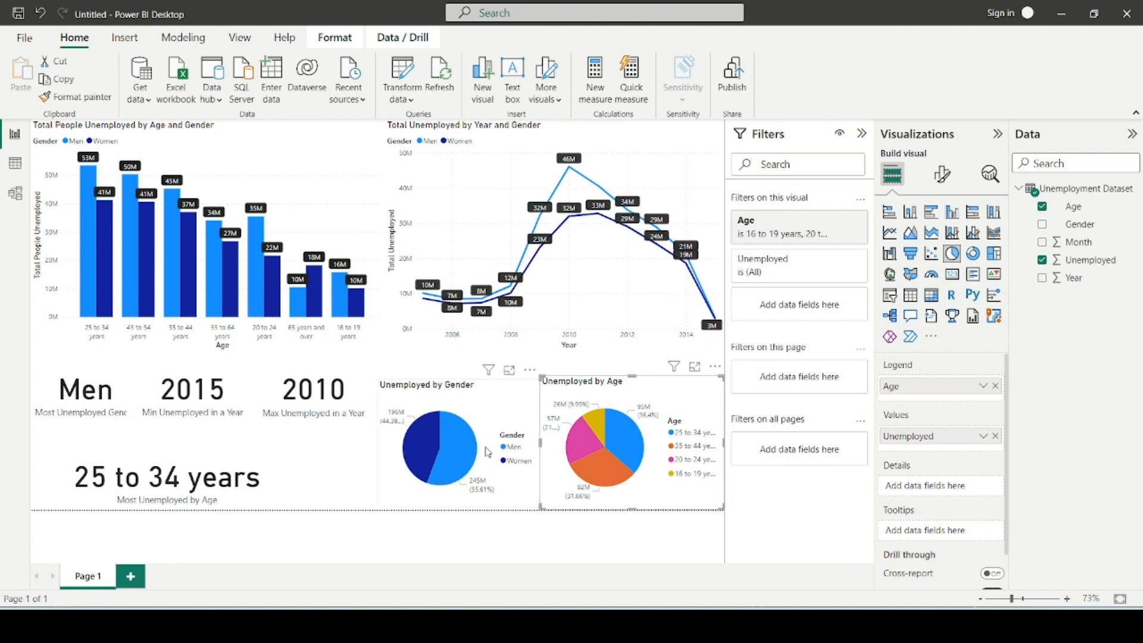
{"action": "left_click", "coordinate": [390, 367]}
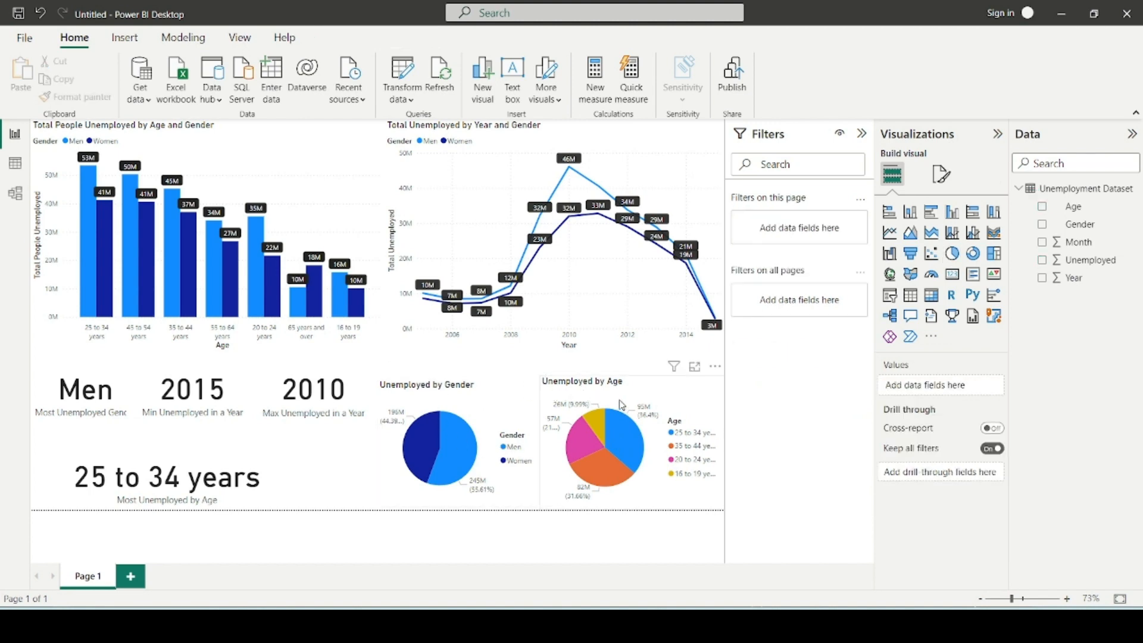